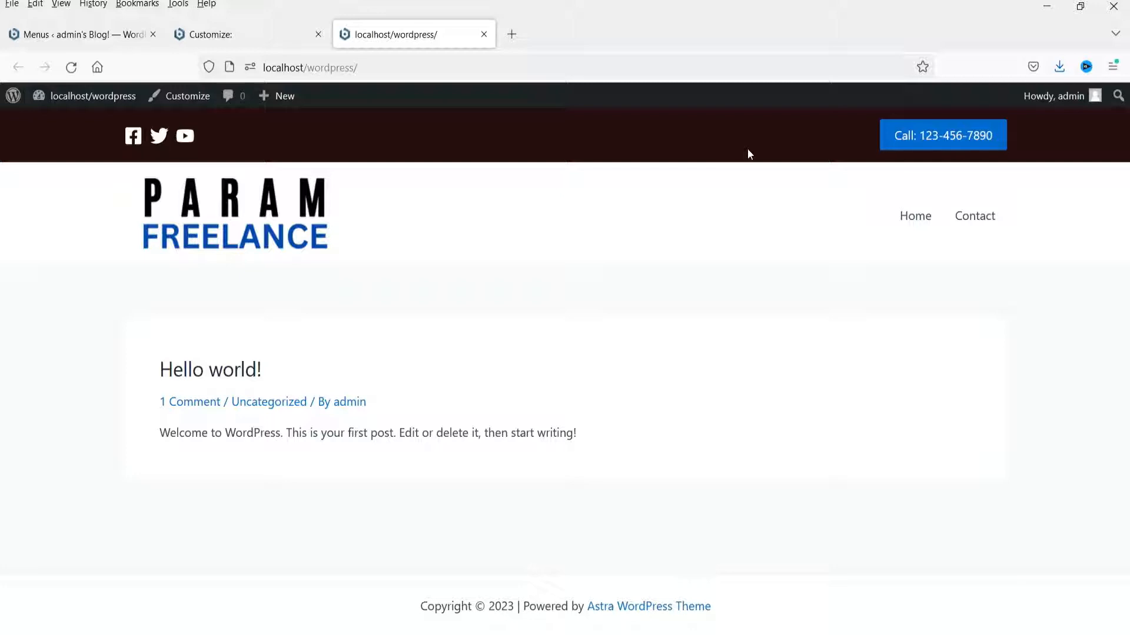
Preview the finished header in the Customizer at tablet and mobile sizes, including the menu toggle on tablet.
click(262, 34)
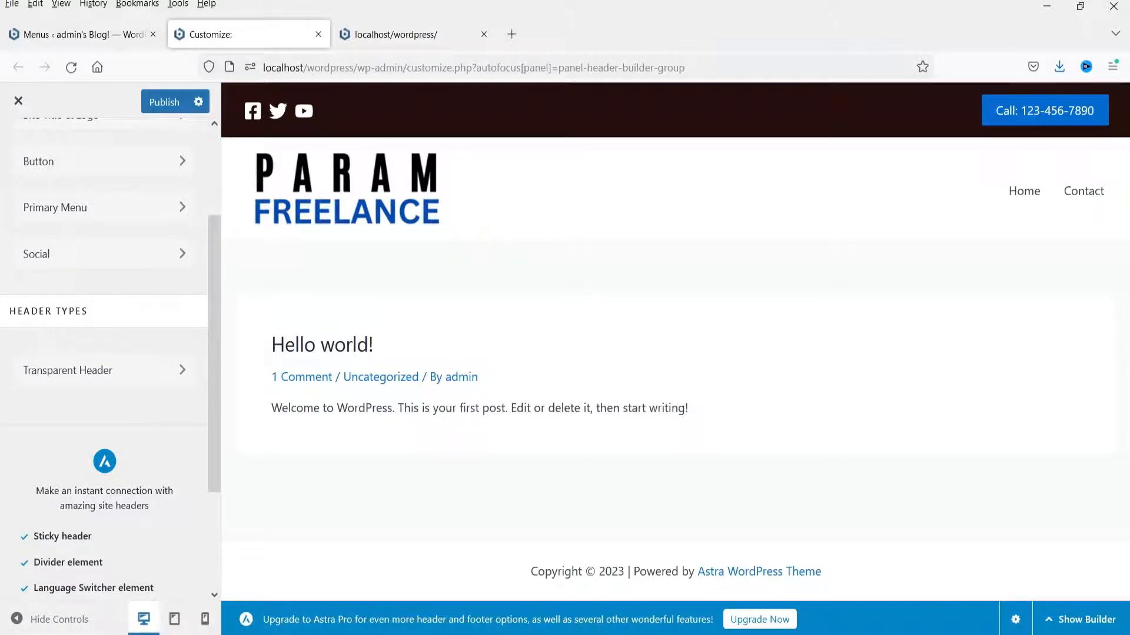
click(174, 619)
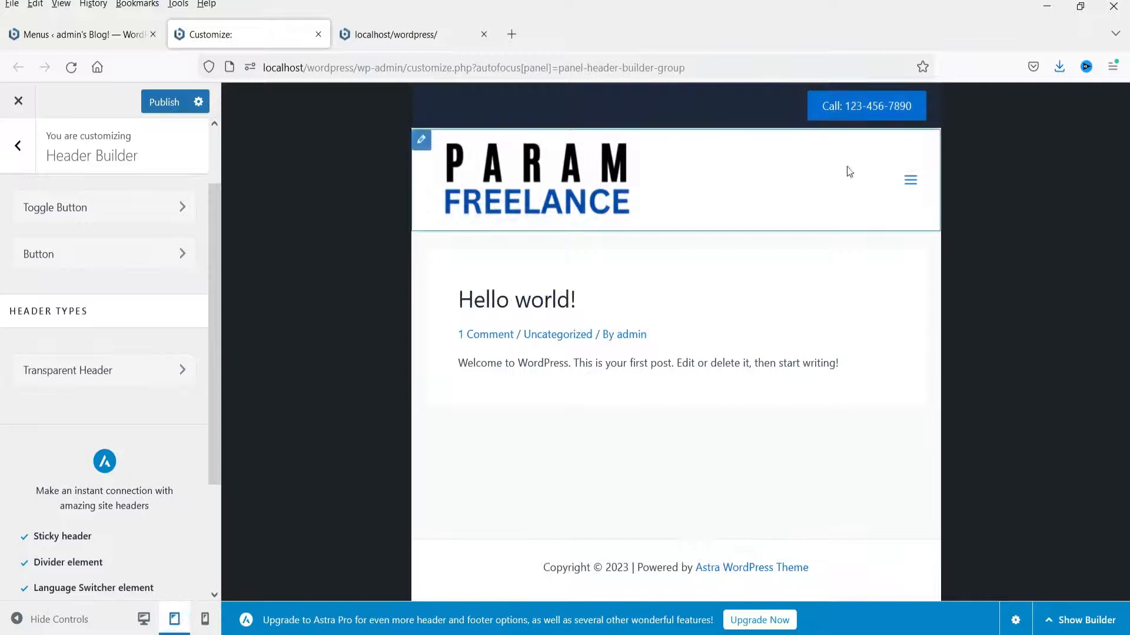
click(904, 187)
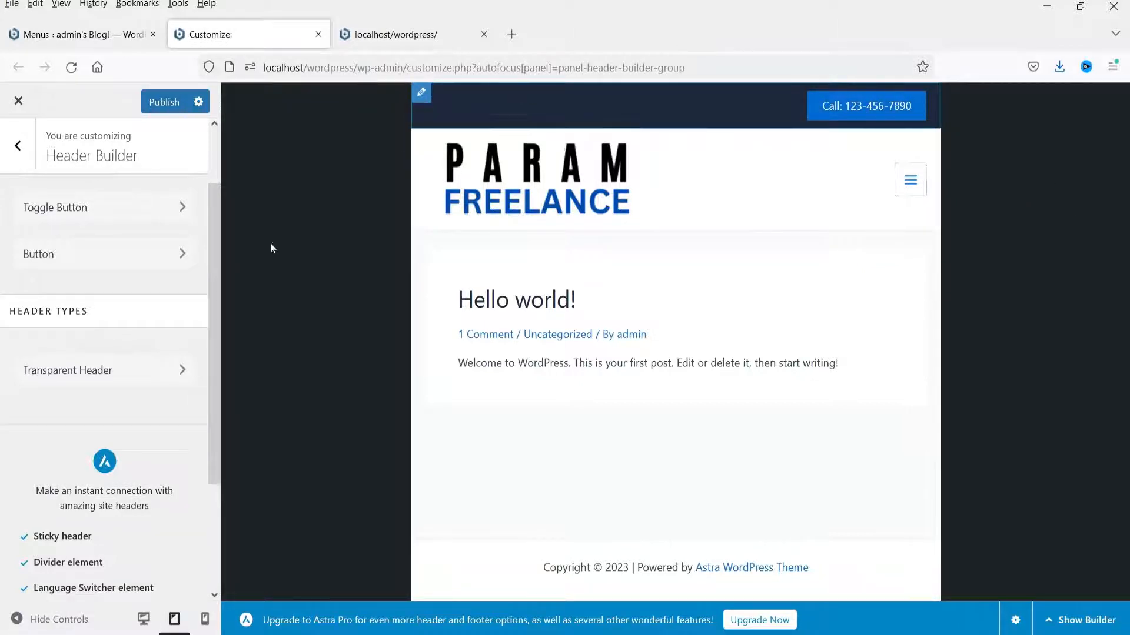
click(203, 622)
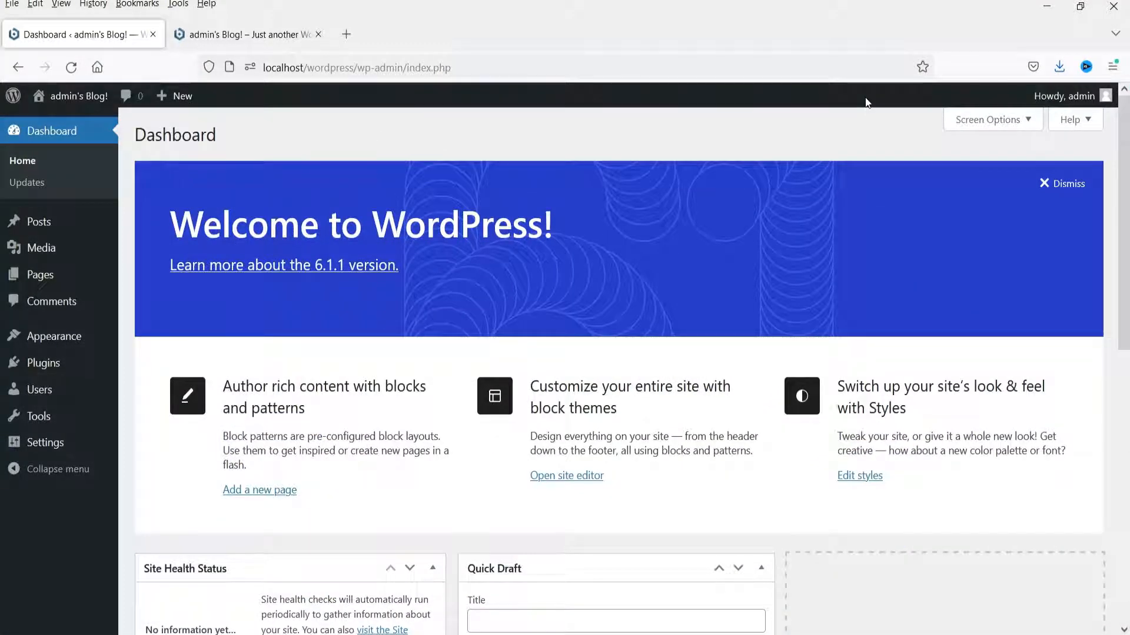
Look over the default front page of the fresh WordPress site.
click(253, 37)
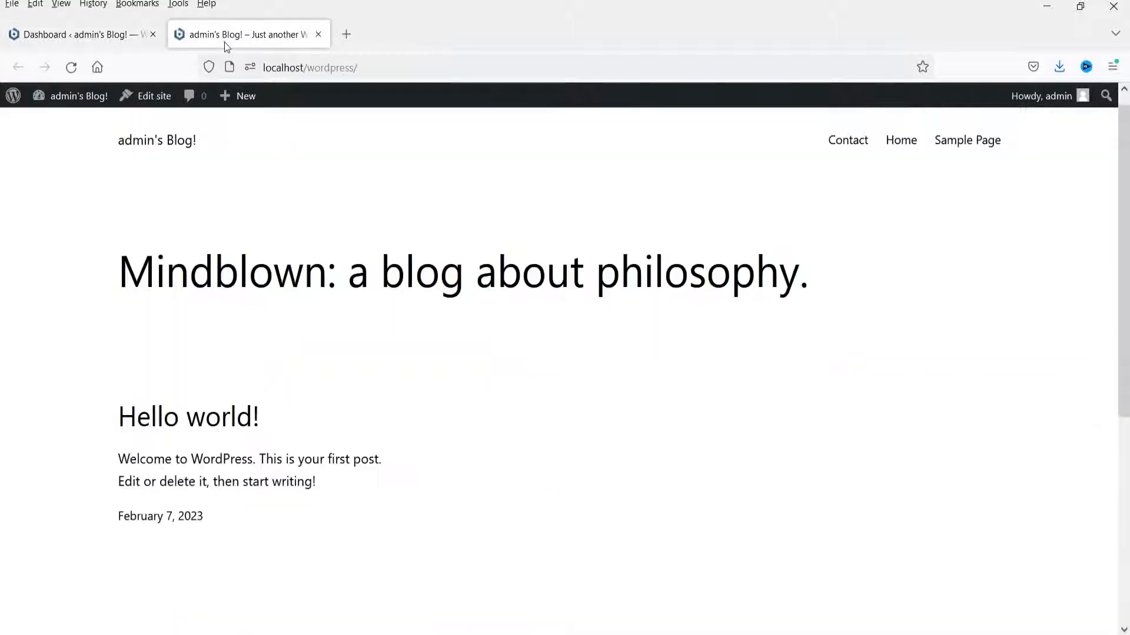
scroll(887, 294, down, 5)
scroll(874, 290, up, 5)
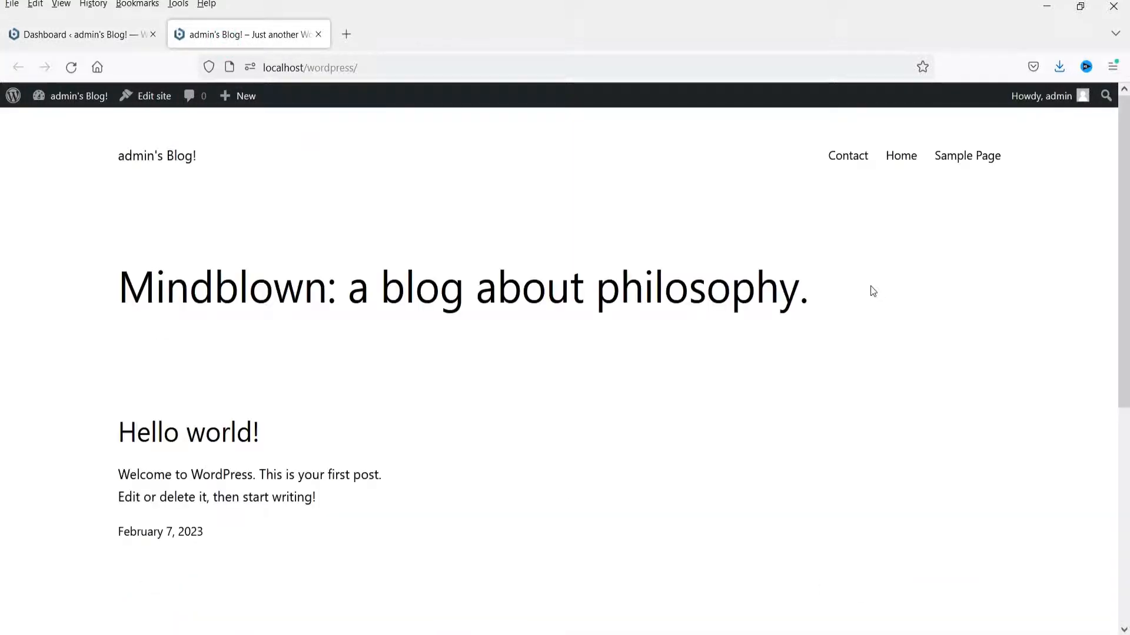
Review the site's existing pages, posts and installed plugins in the WordPress admin.
click(82, 34)
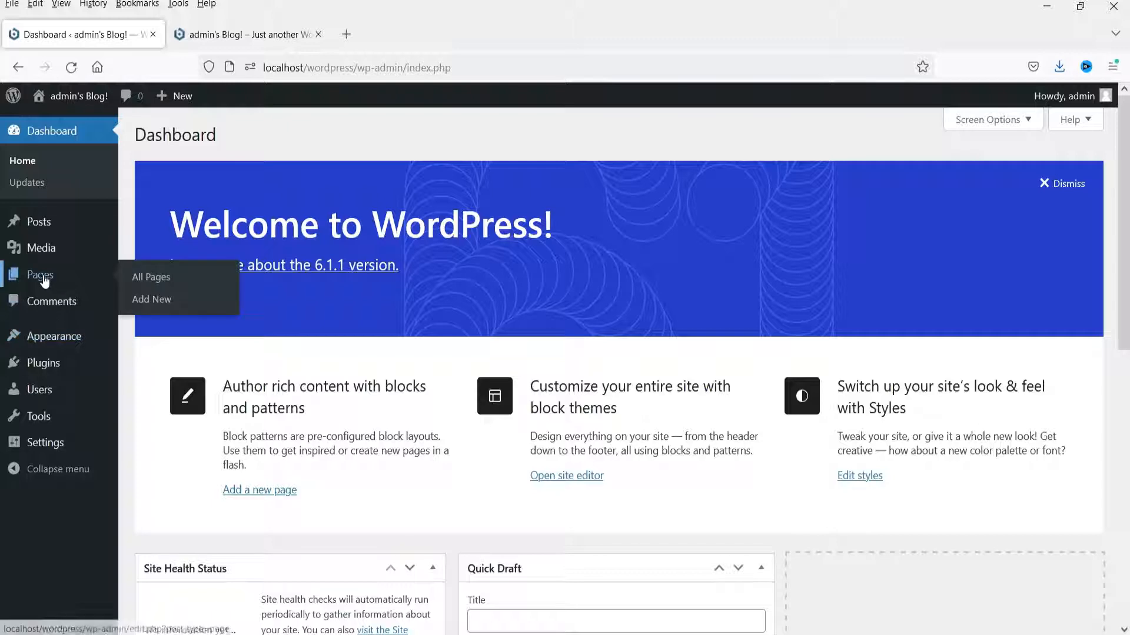
click(159, 274)
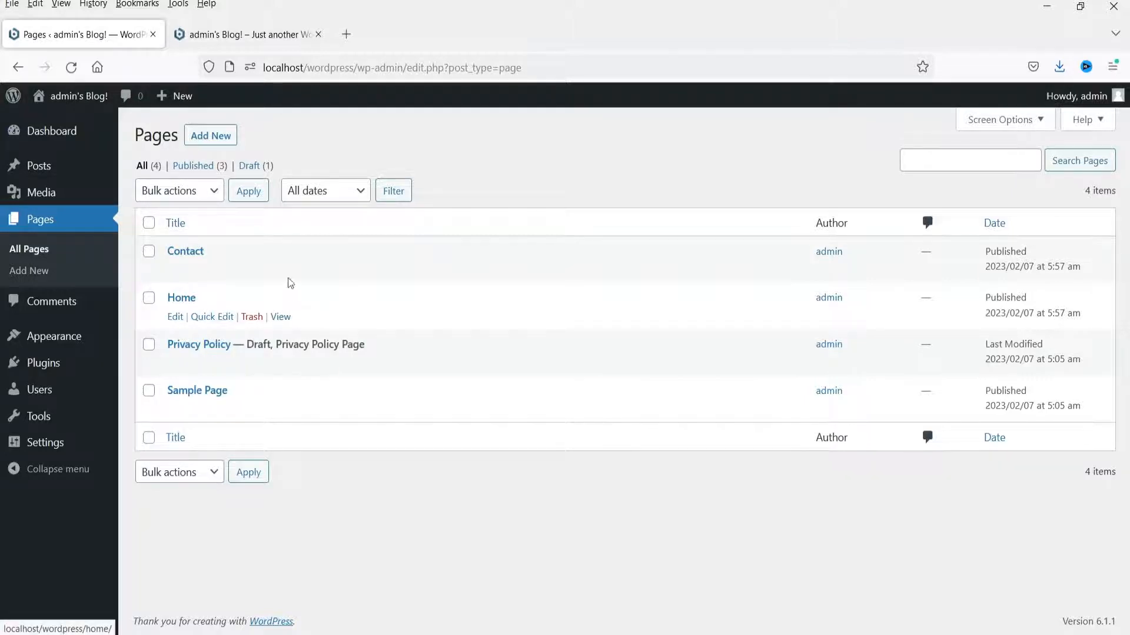
click(35, 166)
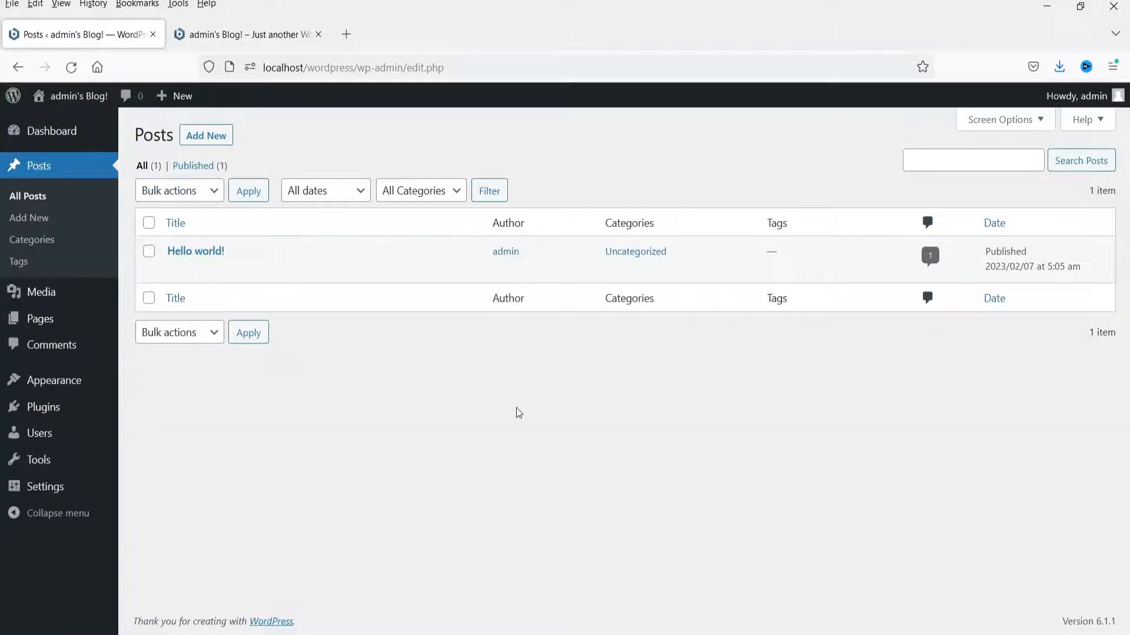
click(54, 408)
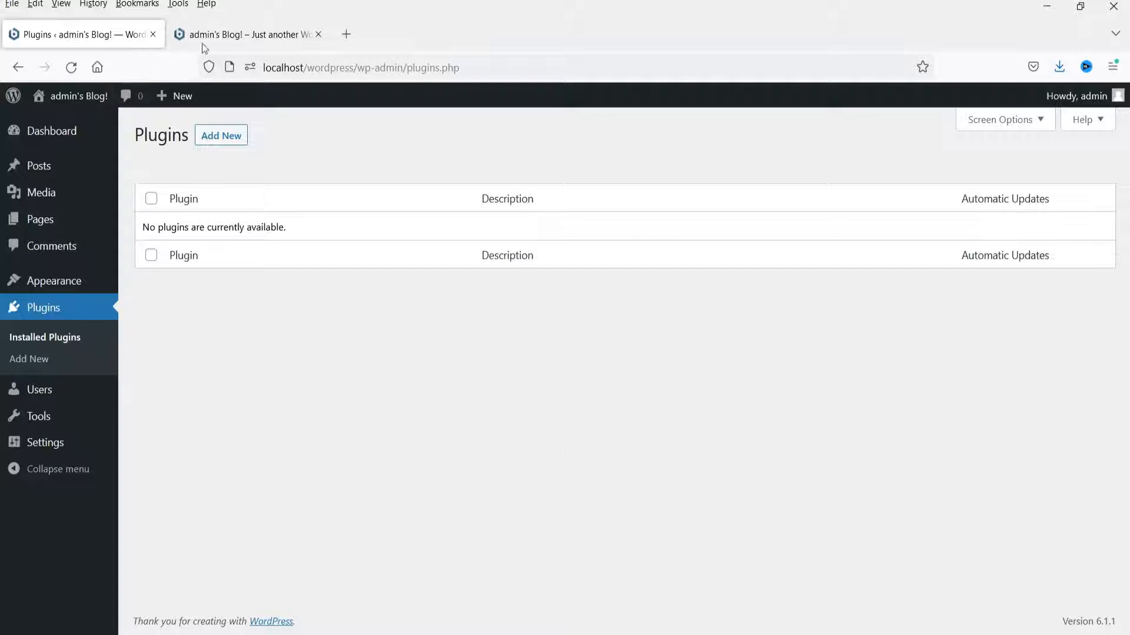
Find the Astra theme in the theme directory, install it and activate it.
click(50, 285)
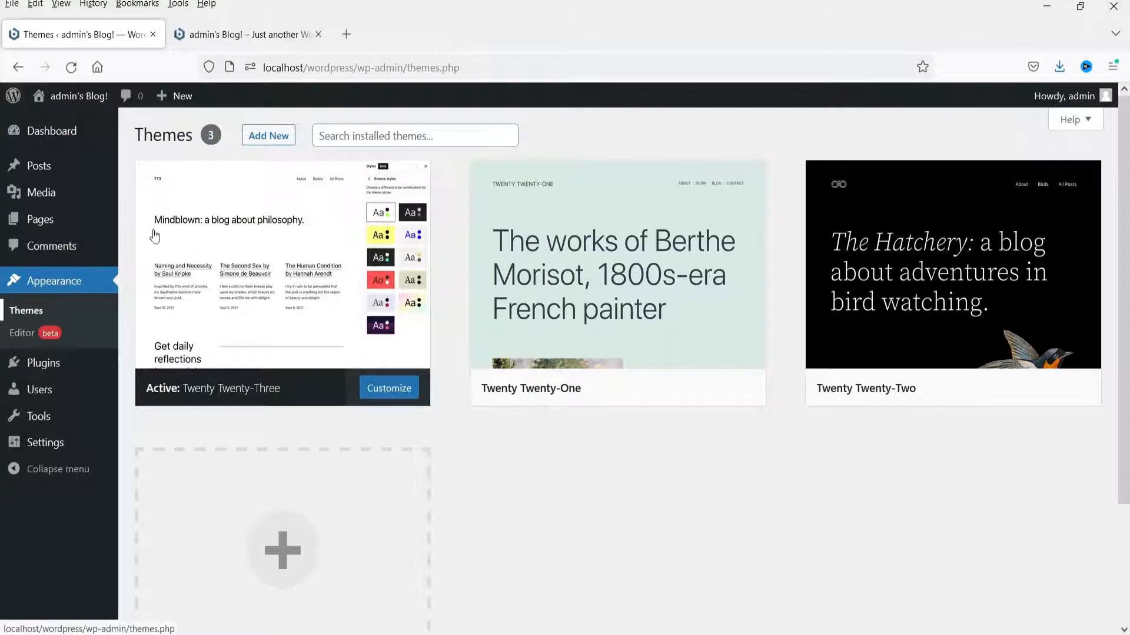
click(269, 135)
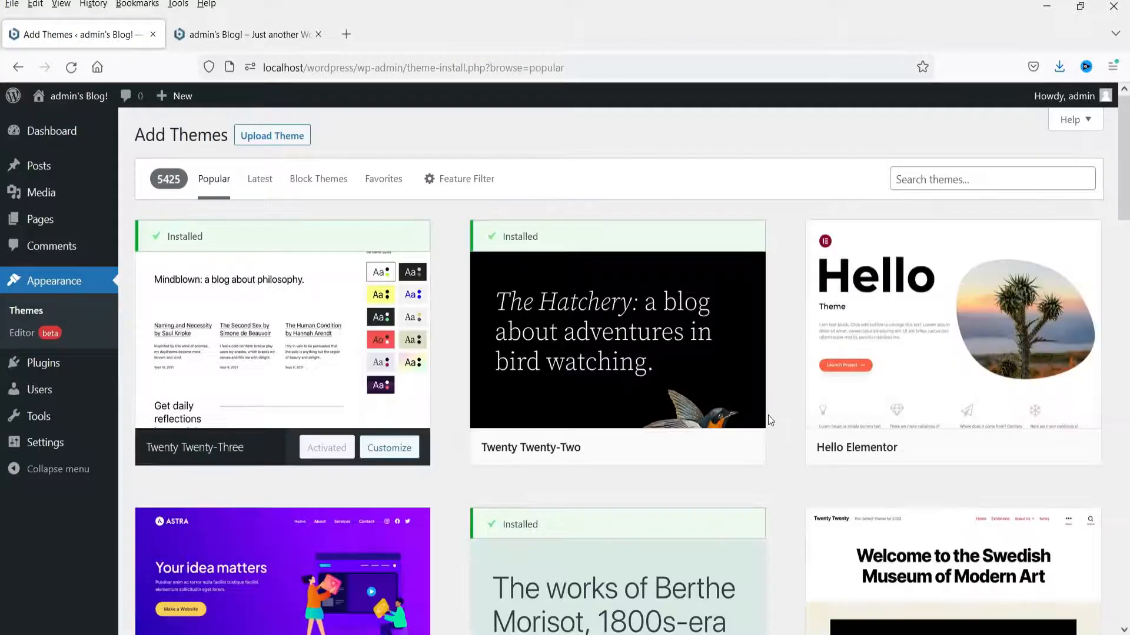
click(945, 177)
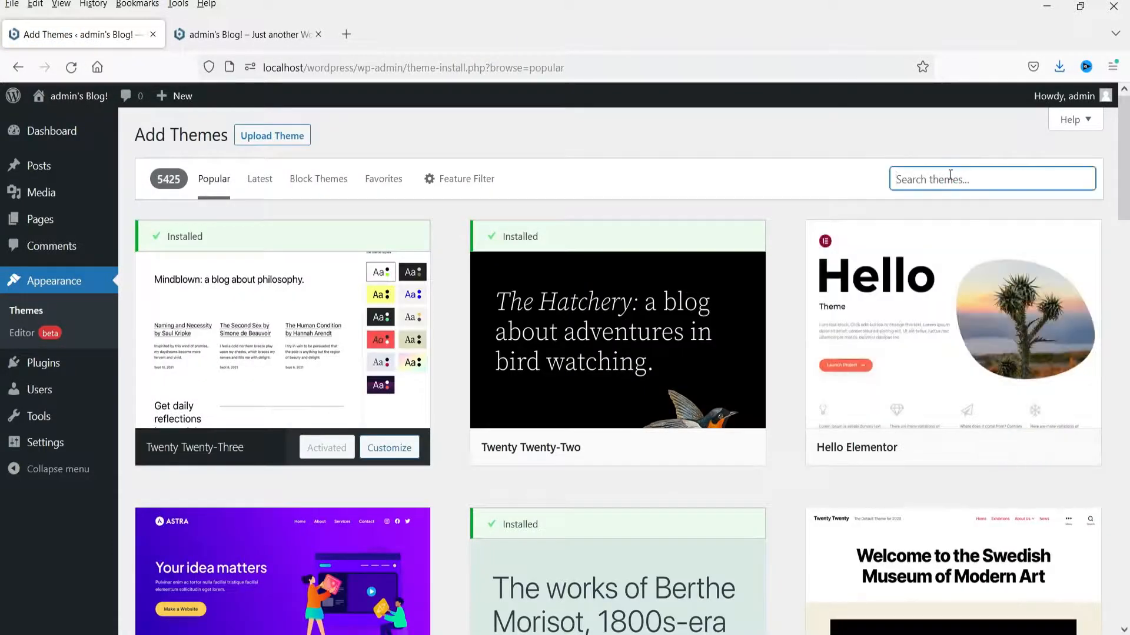
text(astra)
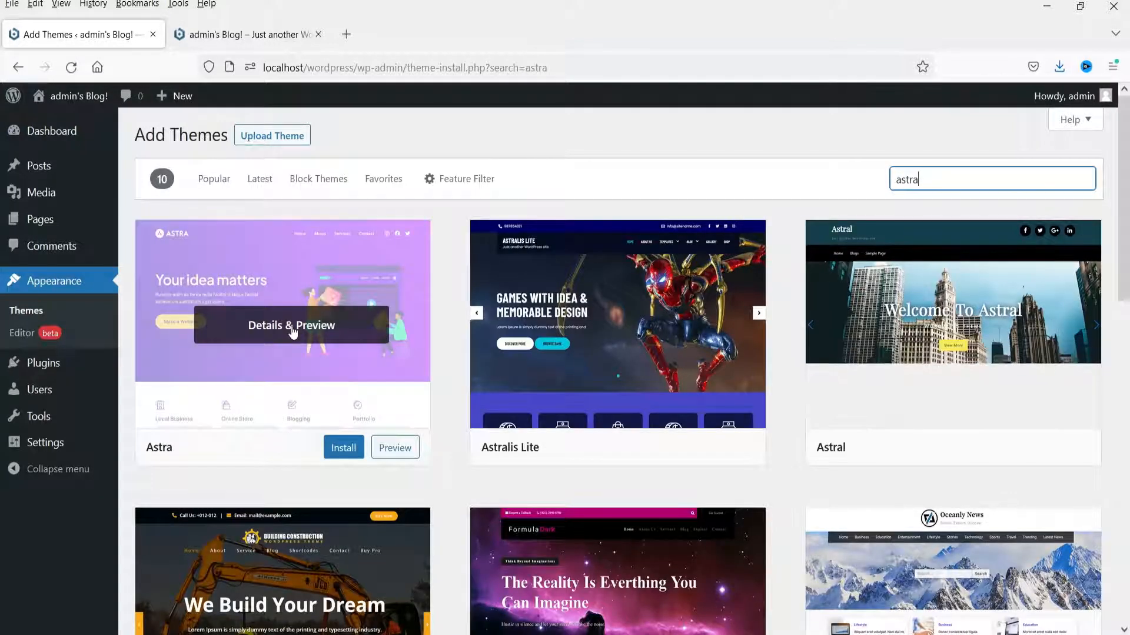
click(343, 448)
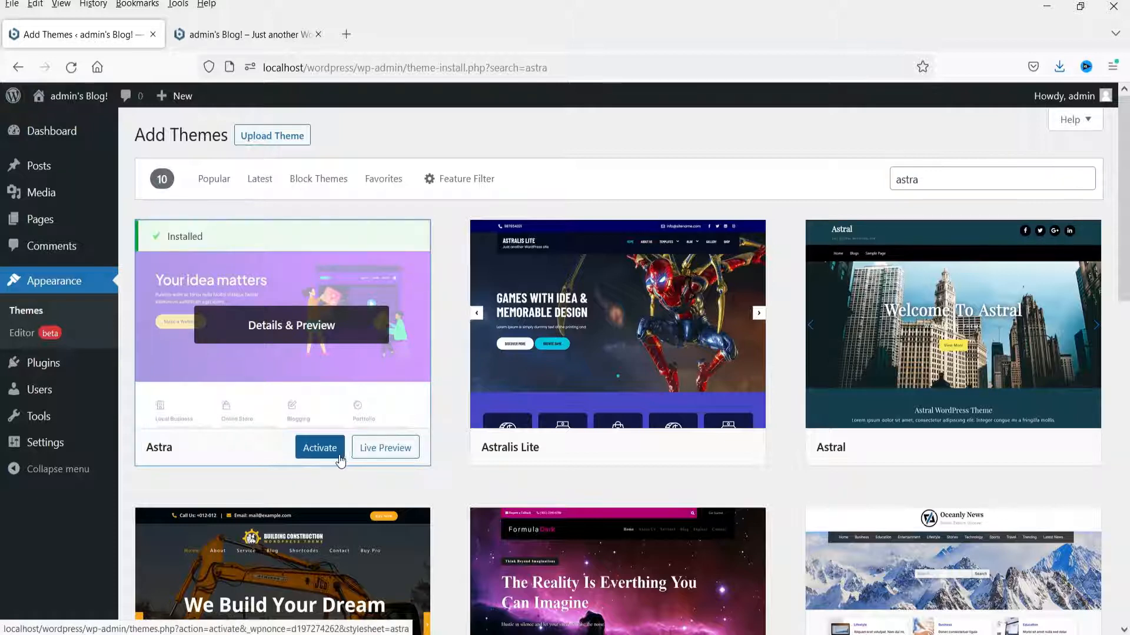
click(321, 449)
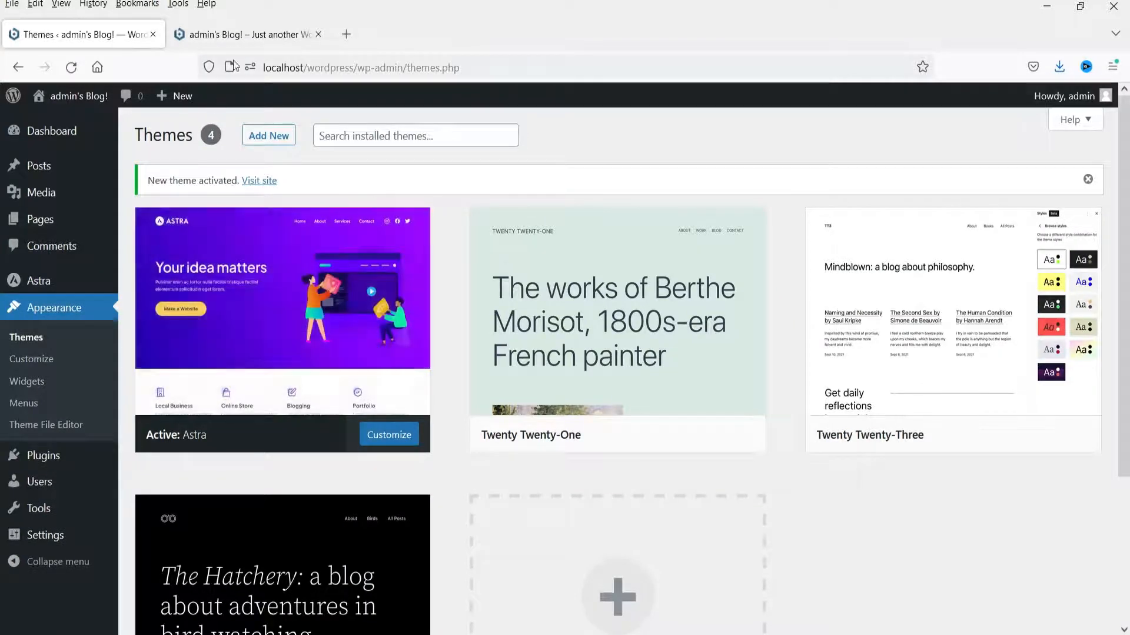
Reload the live front page to check the new theme, and view Astra's theme details in the admin.
click(230, 34)
click(71, 67)
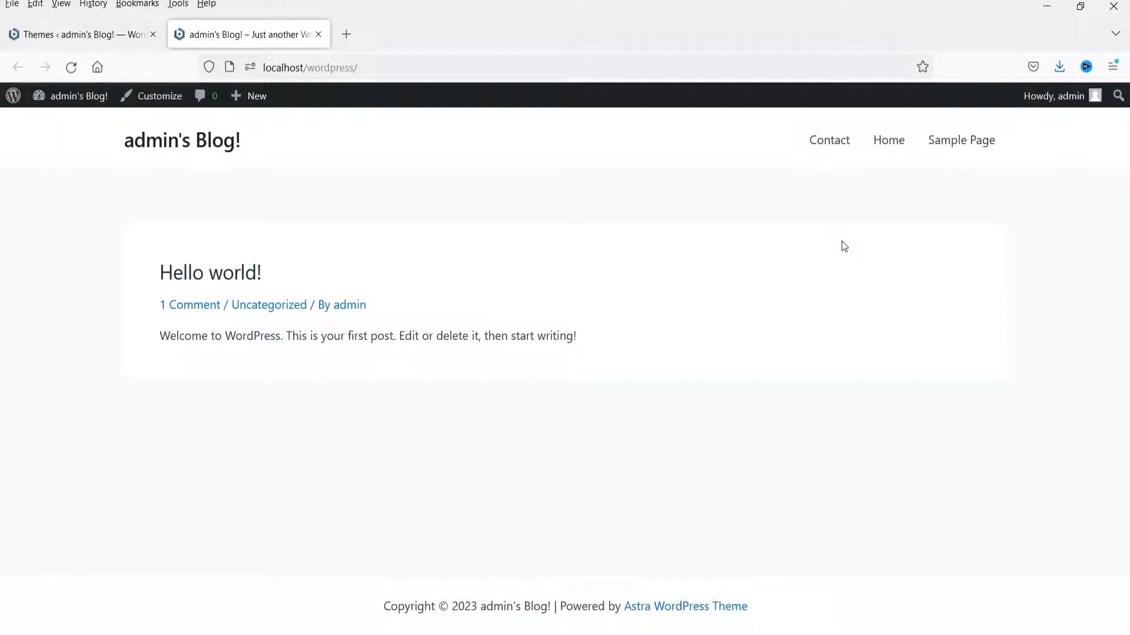
click(41, 40)
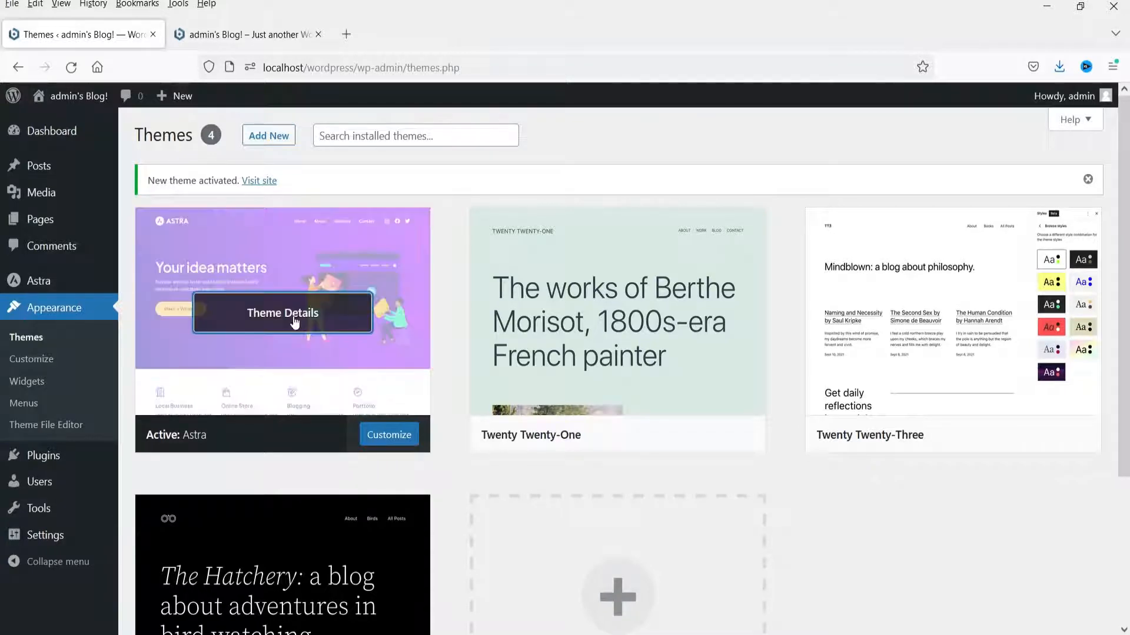
click(294, 321)
drag(728, 234, 795, 236)
click(1090, 152)
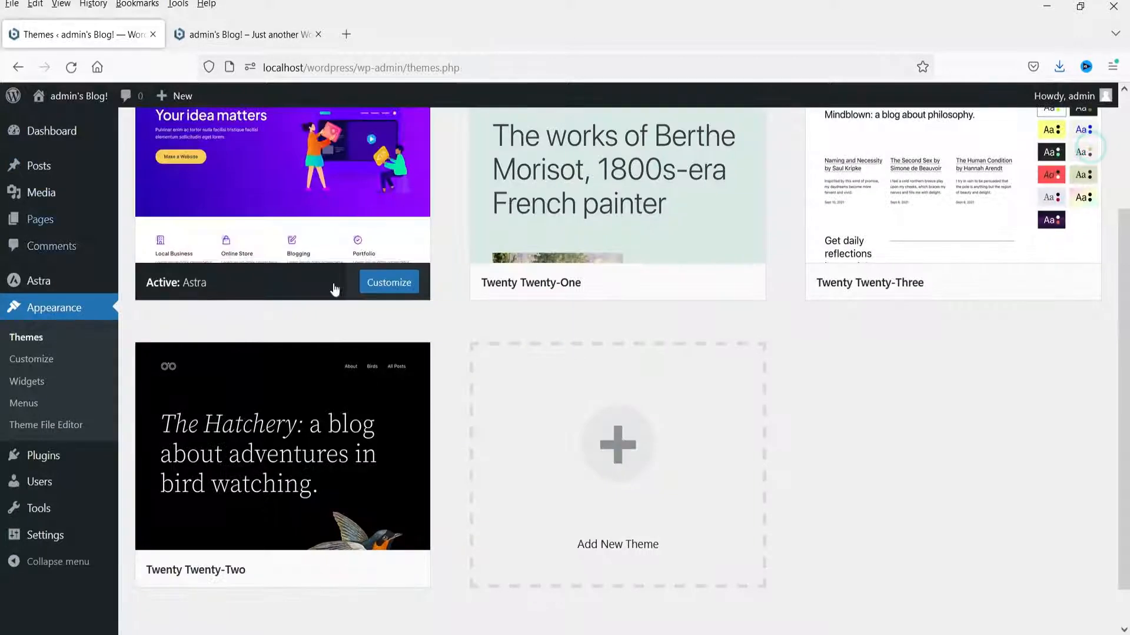
scroll(403, 308, up, 3)
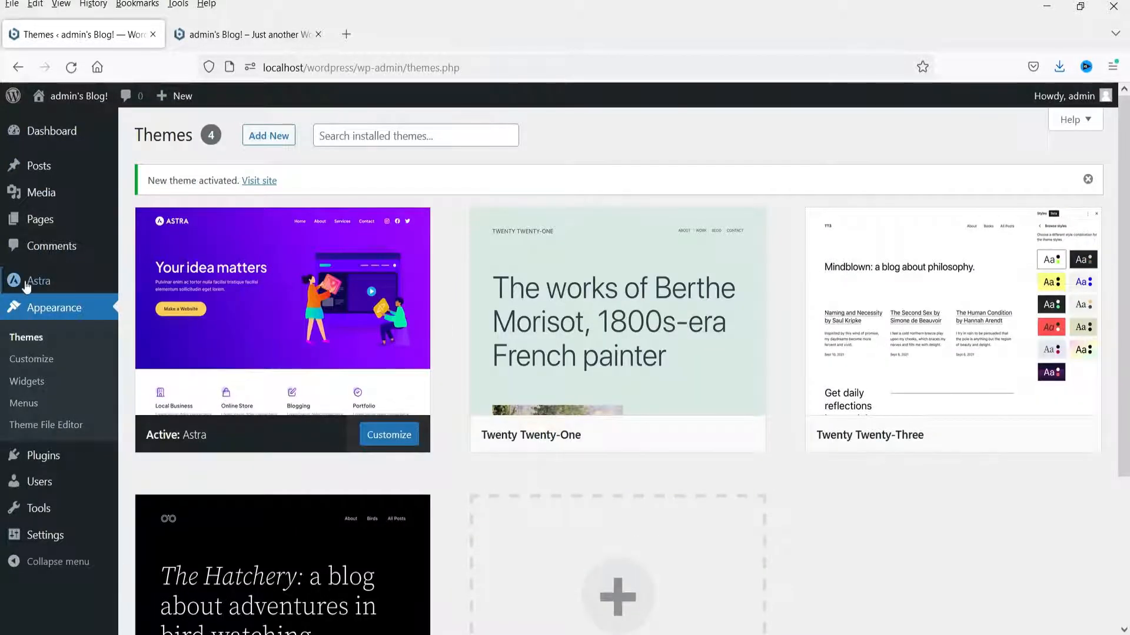
Open the Astra dashboard and examine its quick settings, useful plugins and Pro modules.
mouse_move(26, 286)
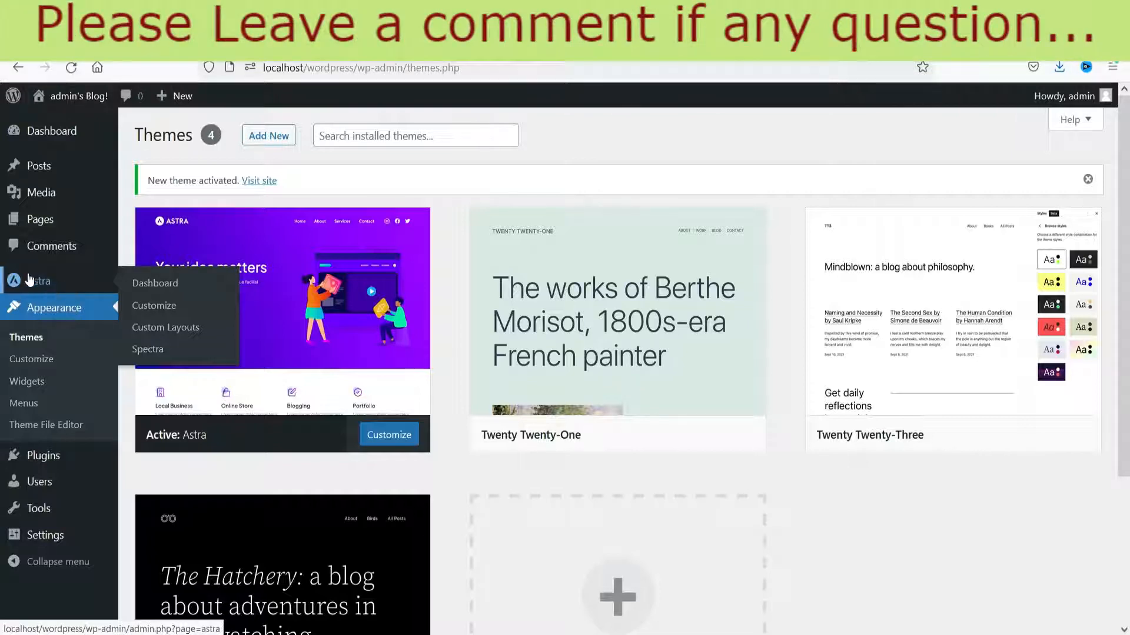
click(160, 284)
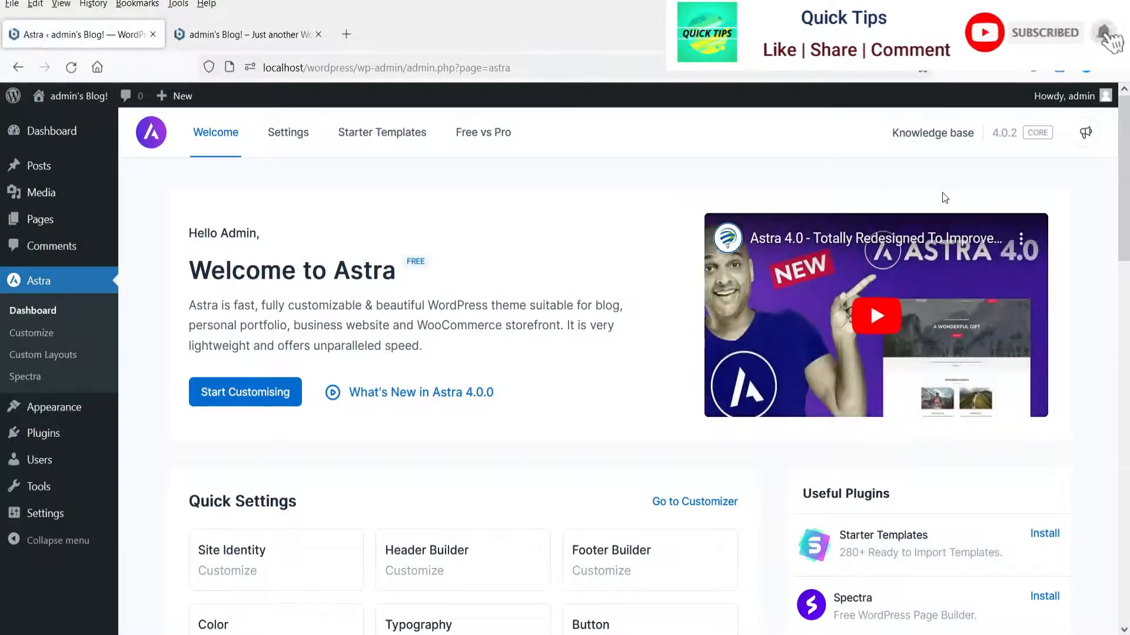
scroll(422, 262, down, 4)
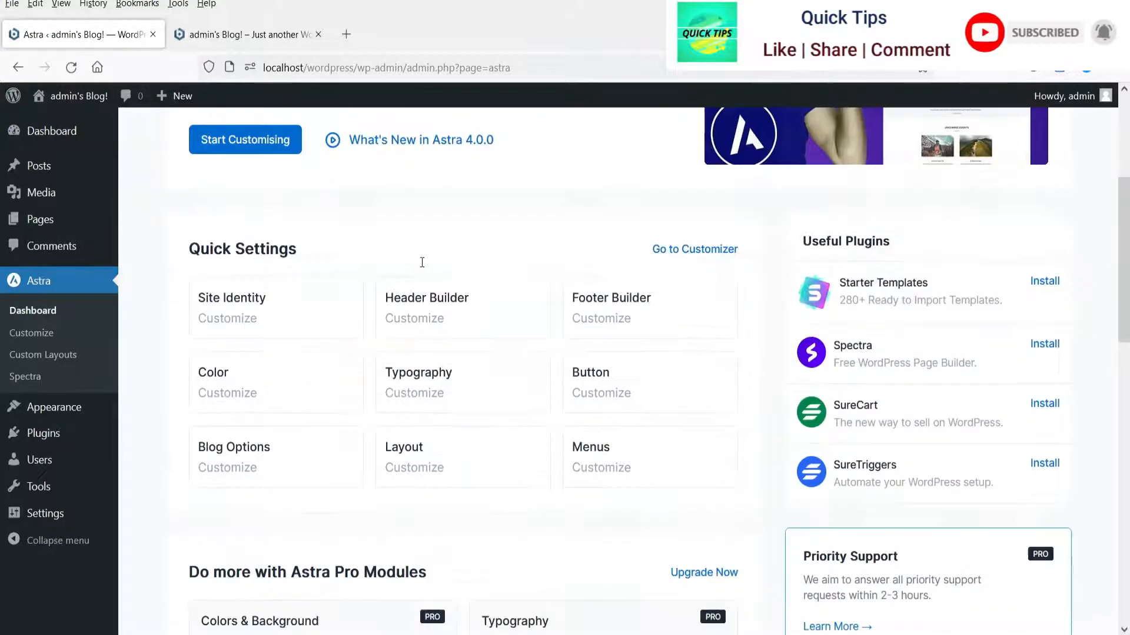
scroll(389, 235, down, 1)
scroll(391, 285, down, 4)
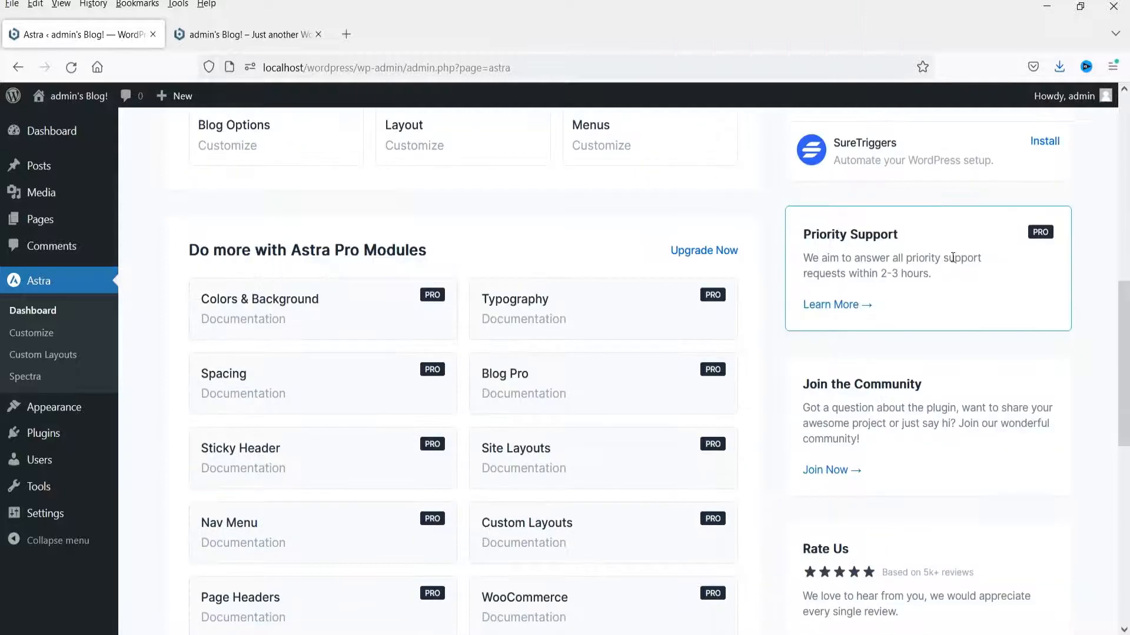
scroll(459, 294, up, 4)
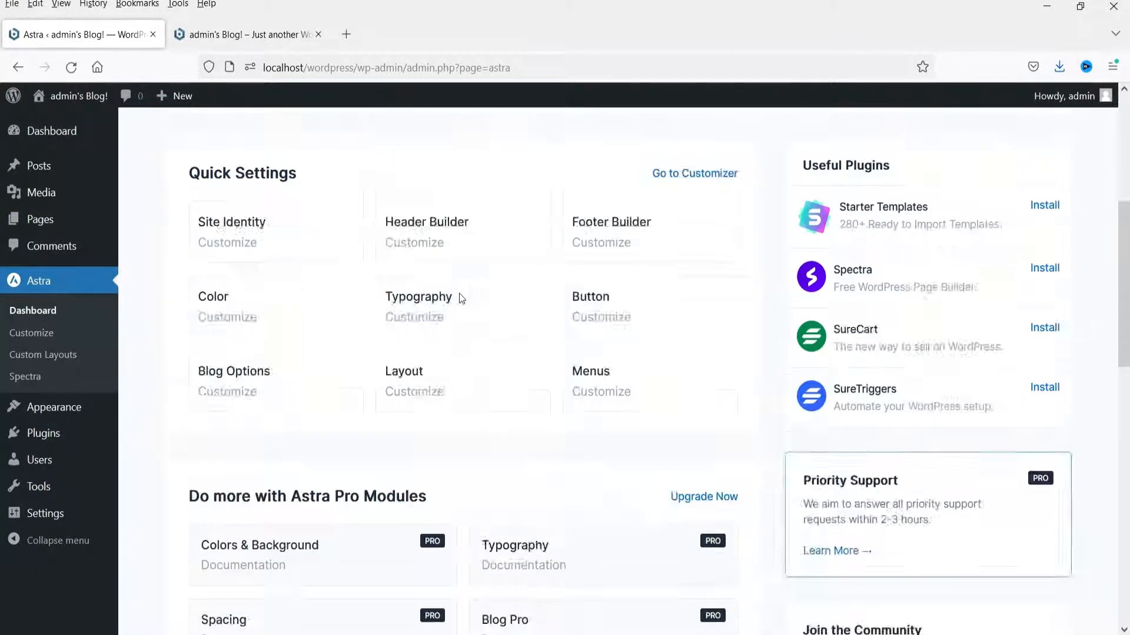
scroll(459, 293, up, 4)
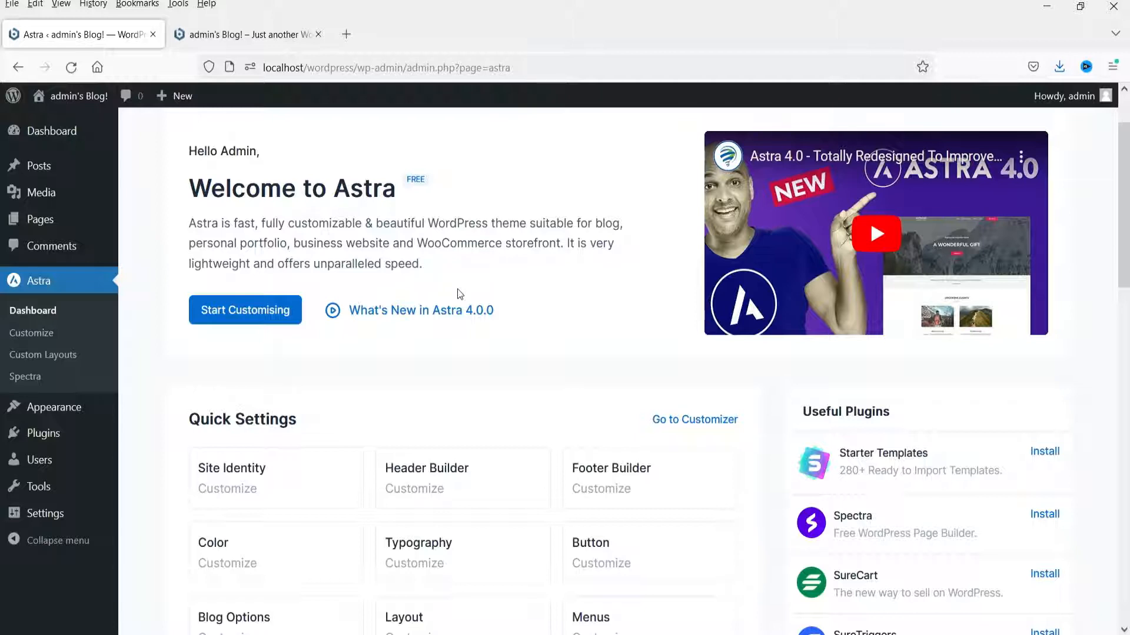
scroll(350, 349, down, 1)
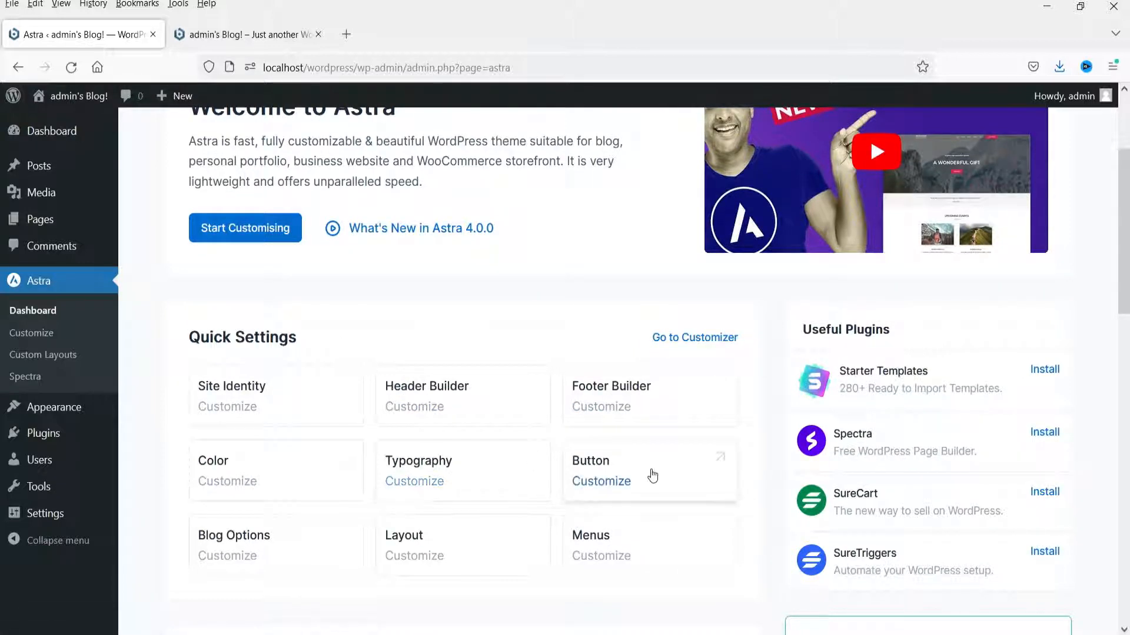
Open Astra's Header Builder and compare its Site Title & Logo and Primary Menu elements with the live site header.
click(445, 405)
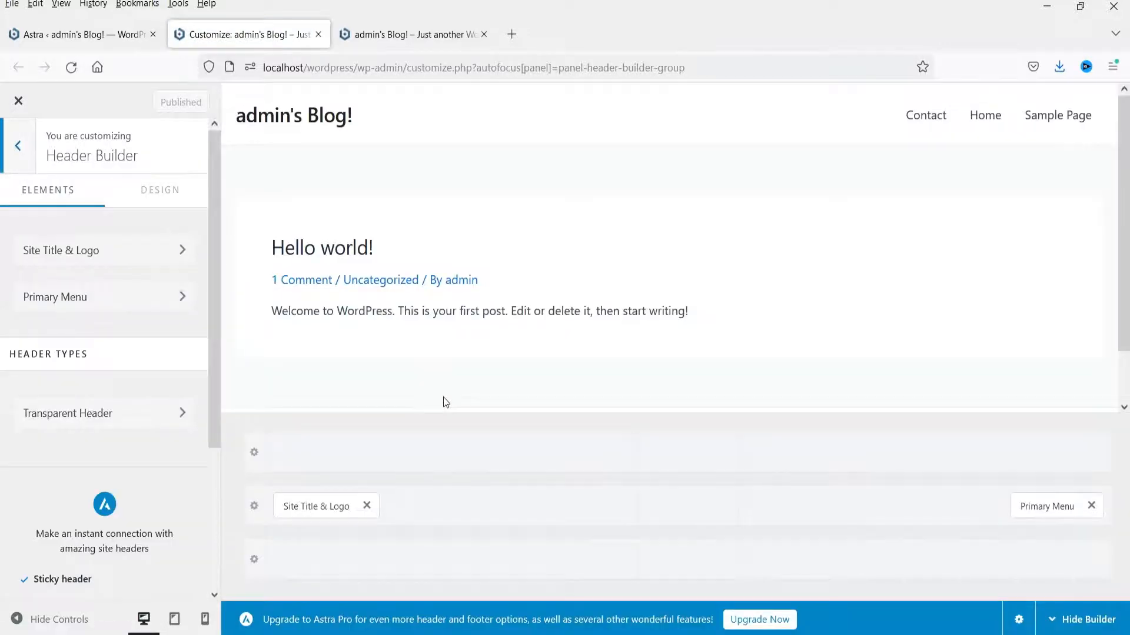
scroll(452, 403, down, 2)
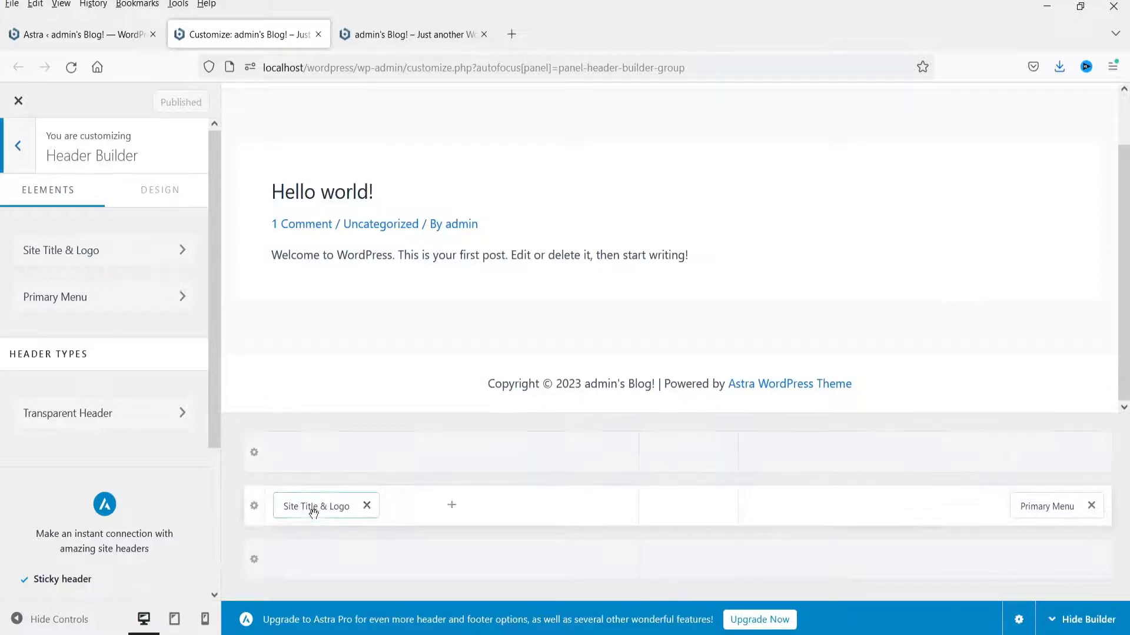
click(421, 34)
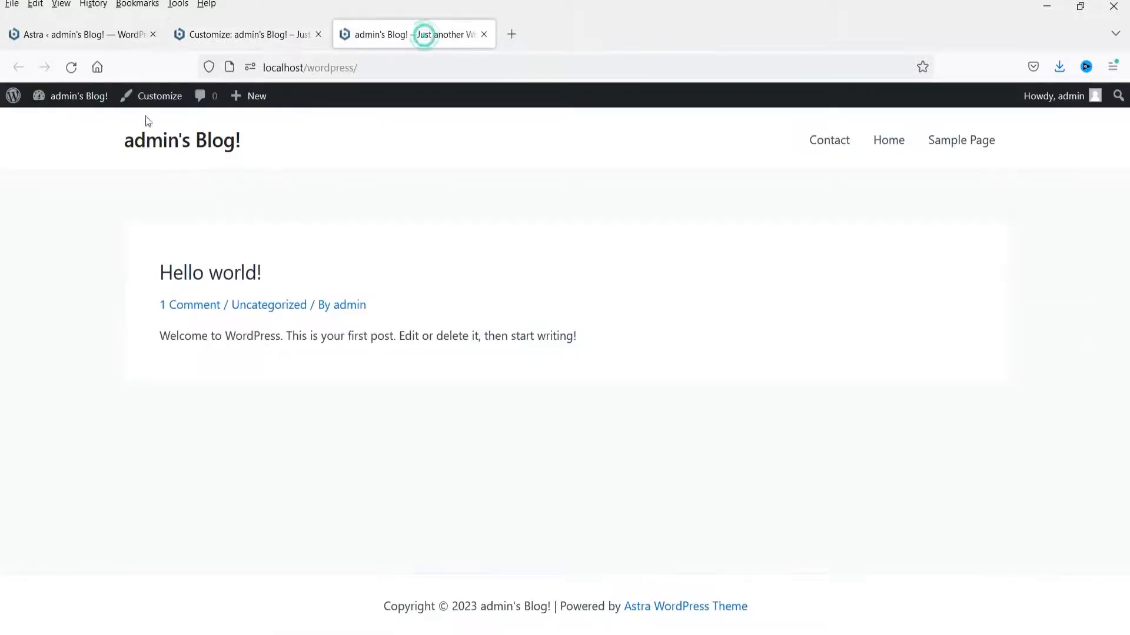
drag(99, 138, 278, 142)
key(ctrl+Page_Up)
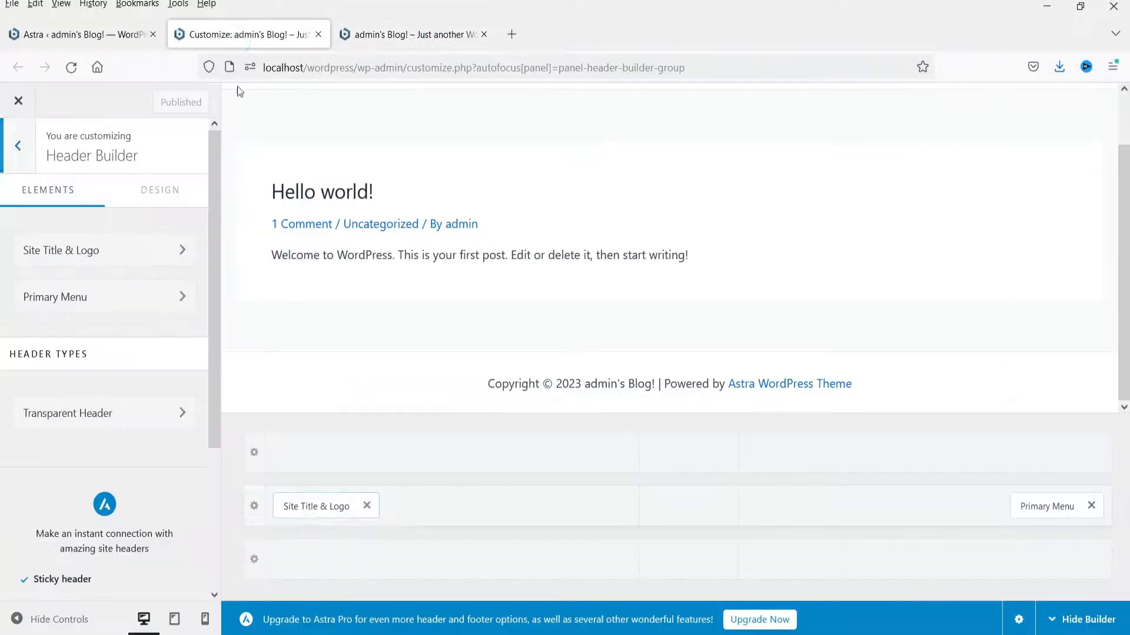
click(1053, 510)
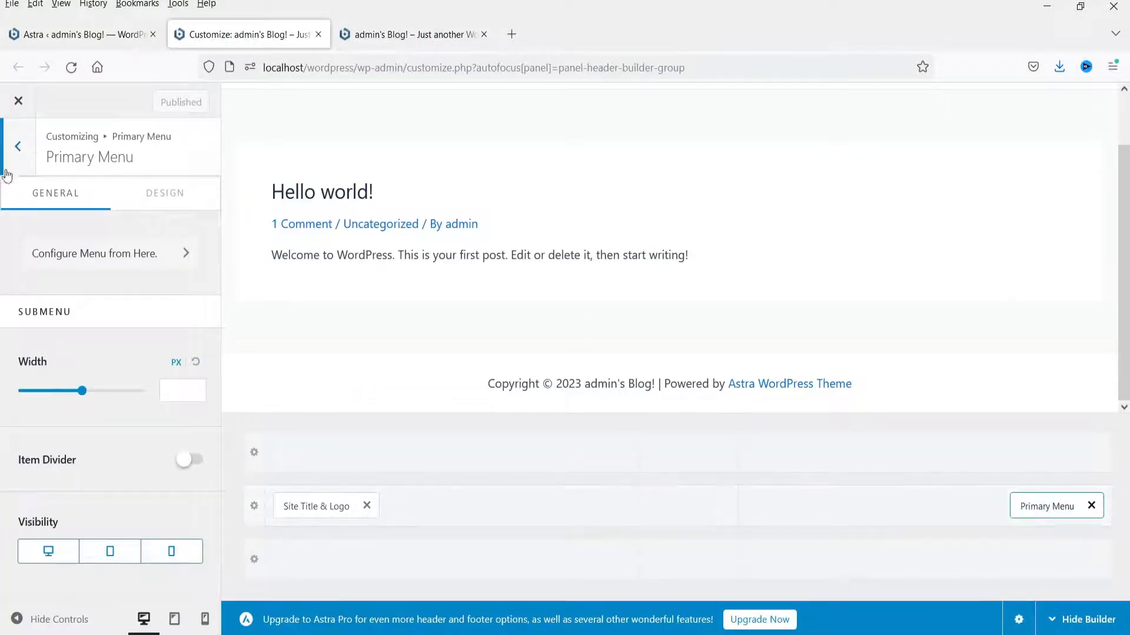
key(ctrl+Page_Down)
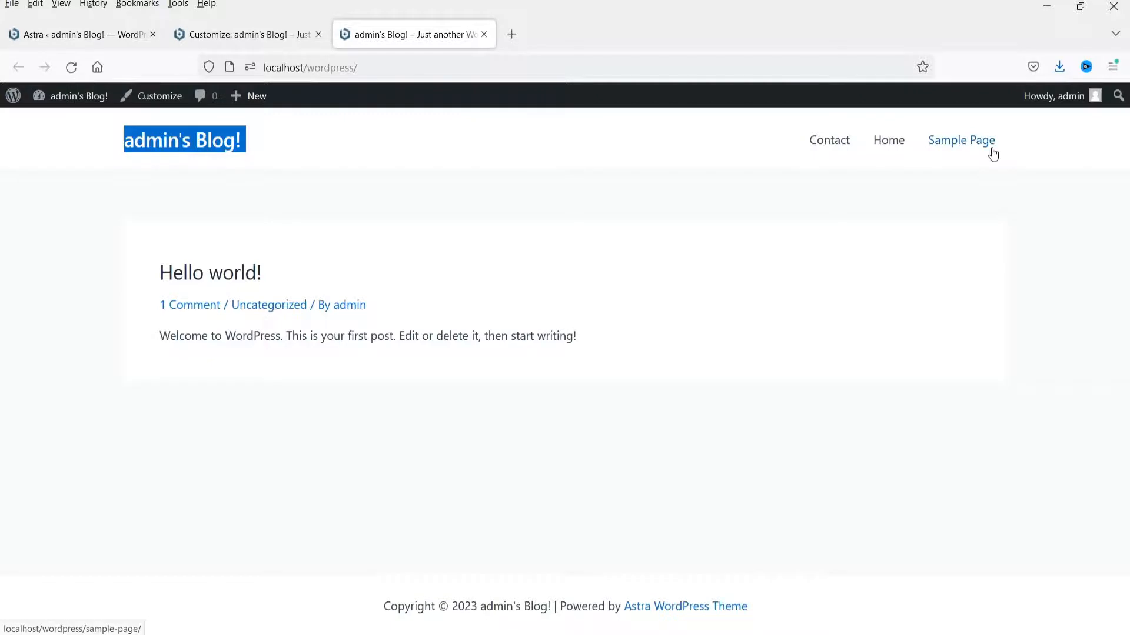
Create a new navigation menu named Main Menu in the WordPress admin.
click(33, 35)
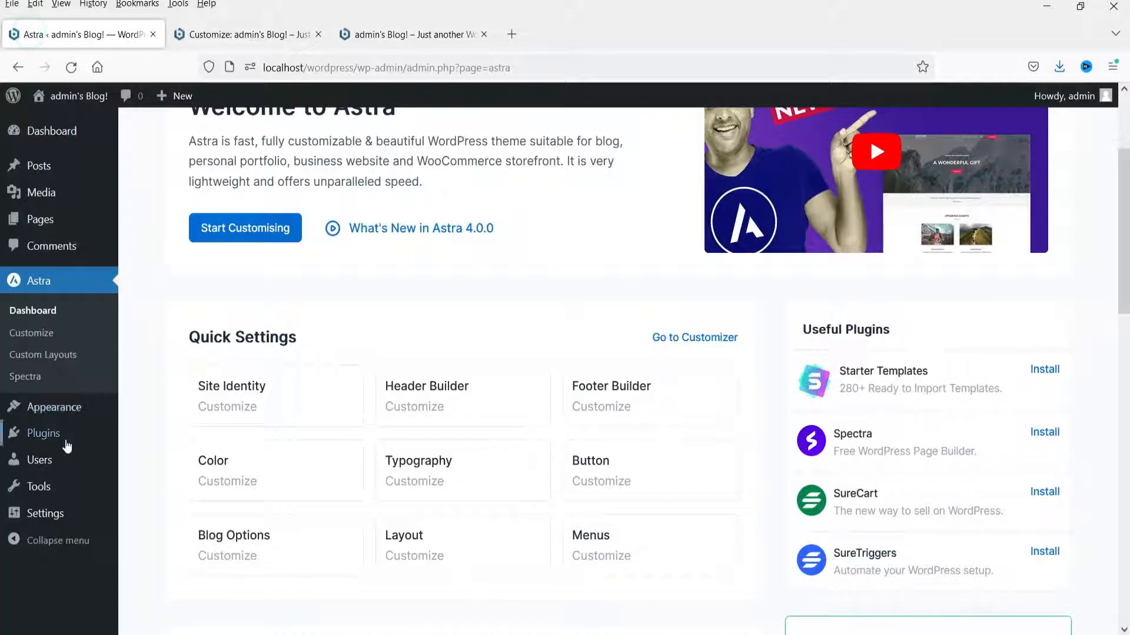
mouse_move(65, 410)
click(147, 475)
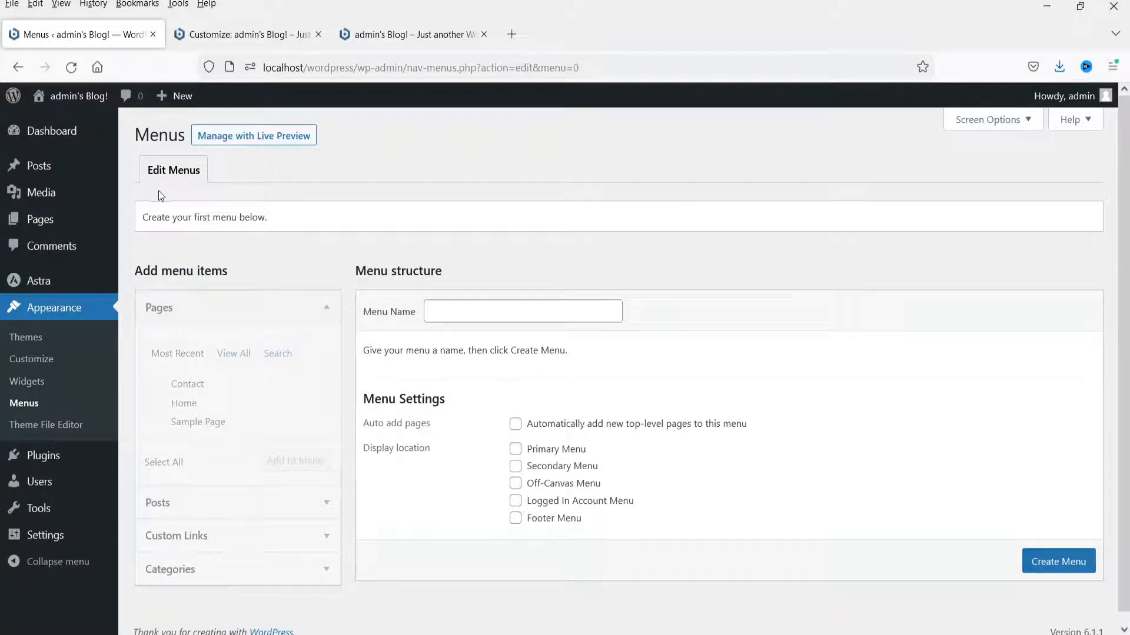
click(469, 312)
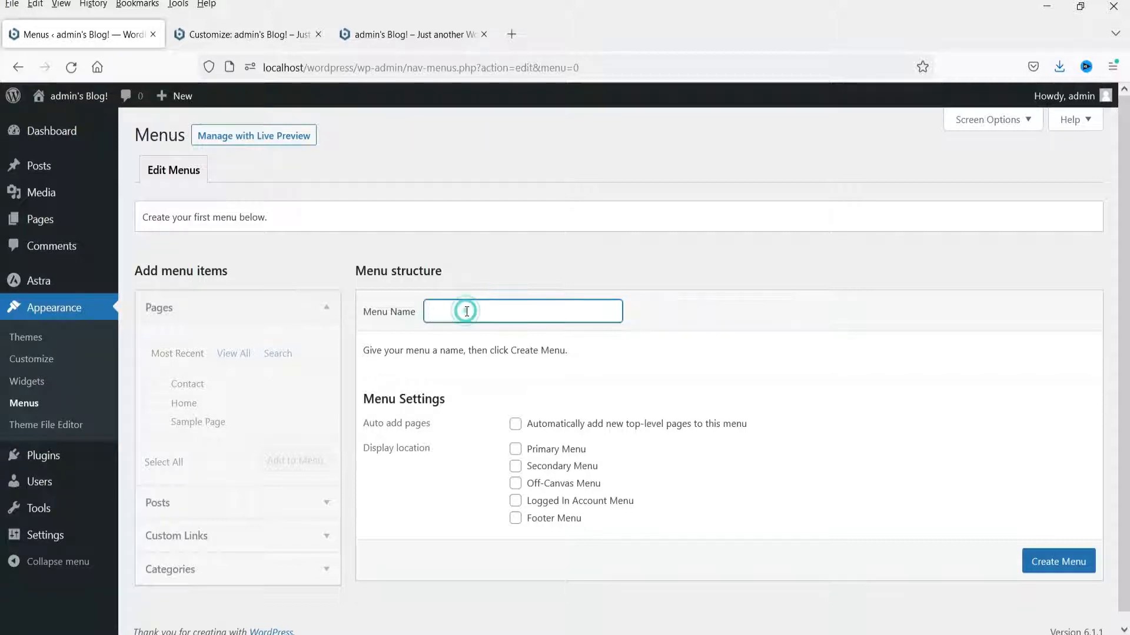
click(469, 312)
click(466, 347)
click(1056, 562)
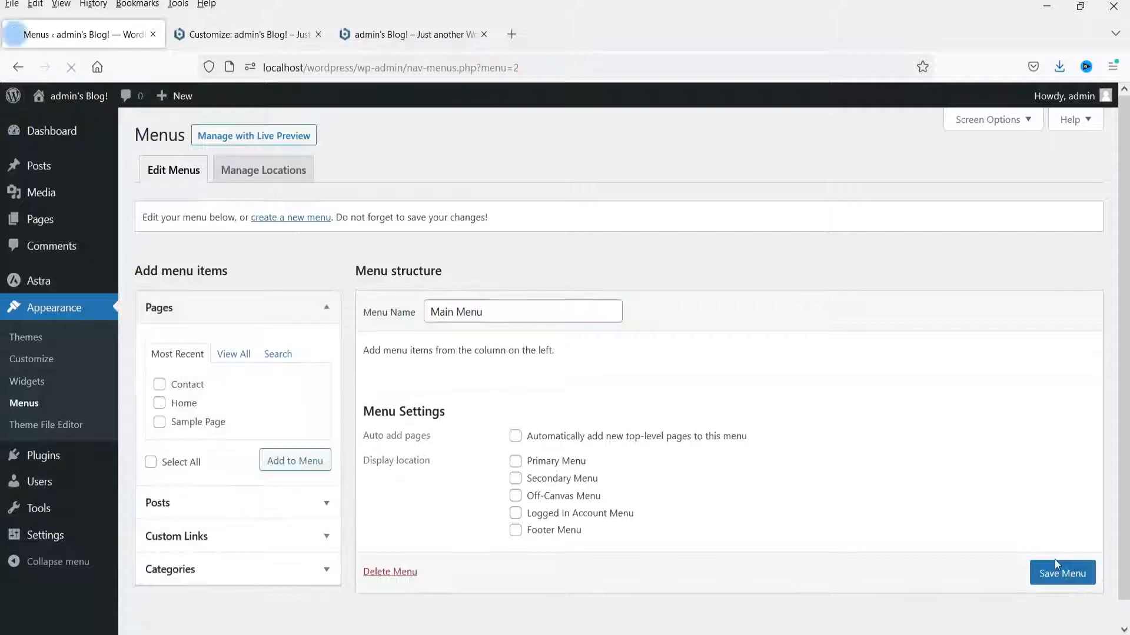
Add the Home and Contact pages to Main Menu, place Home before Contact, and save the menu.
click(160, 404)
click(164, 384)
click(291, 461)
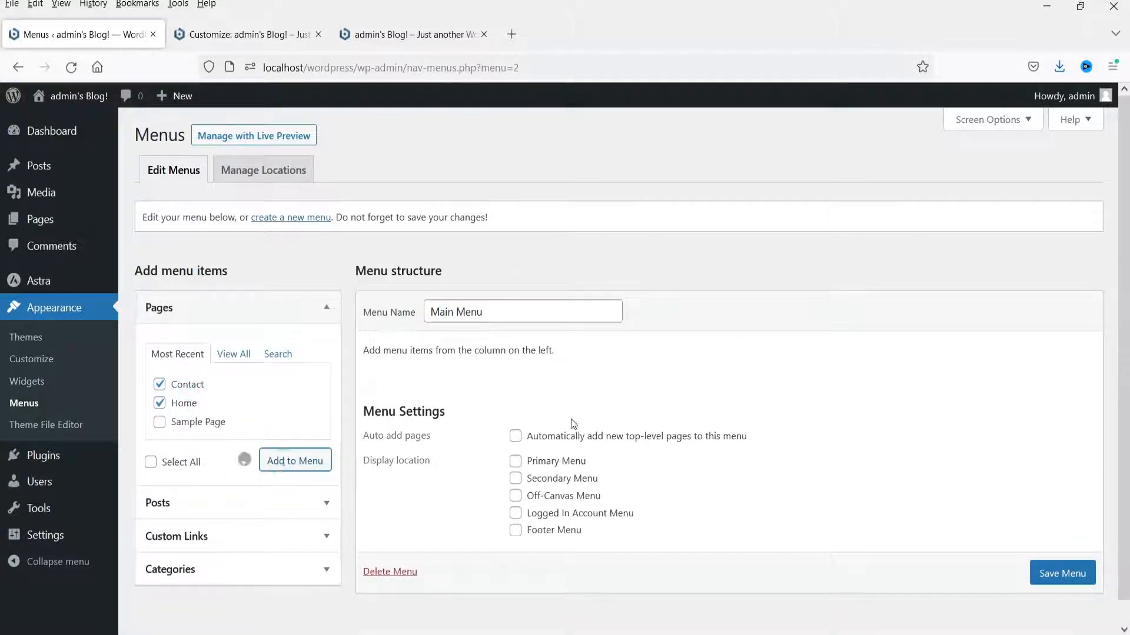
drag(505, 464, 510, 431)
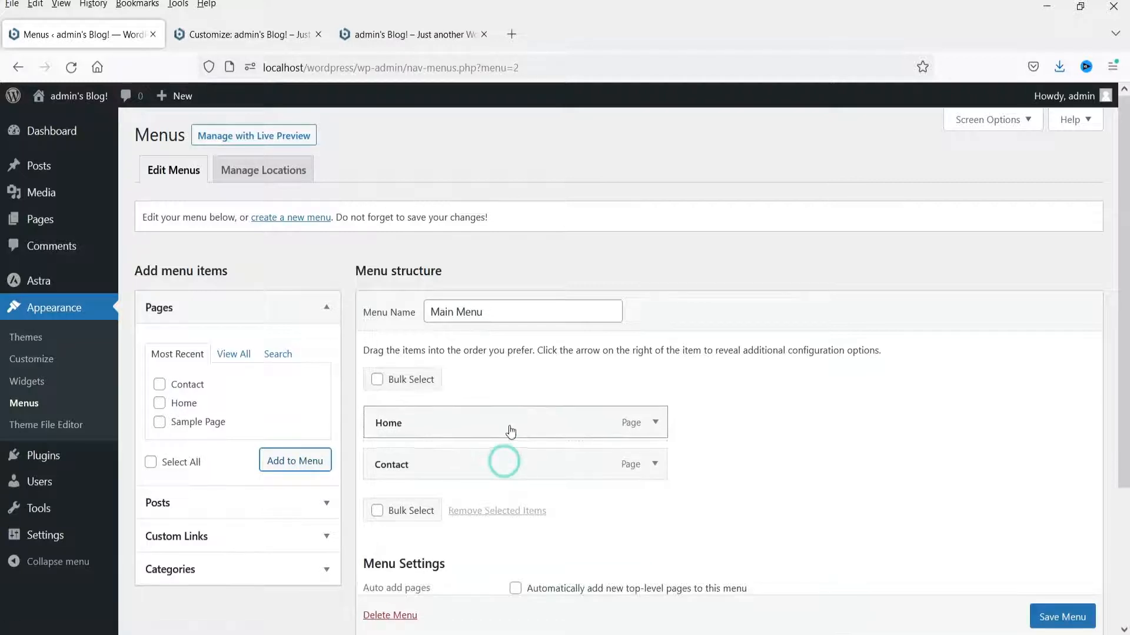
scroll(1068, 617, down, 1)
click(1062, 617)
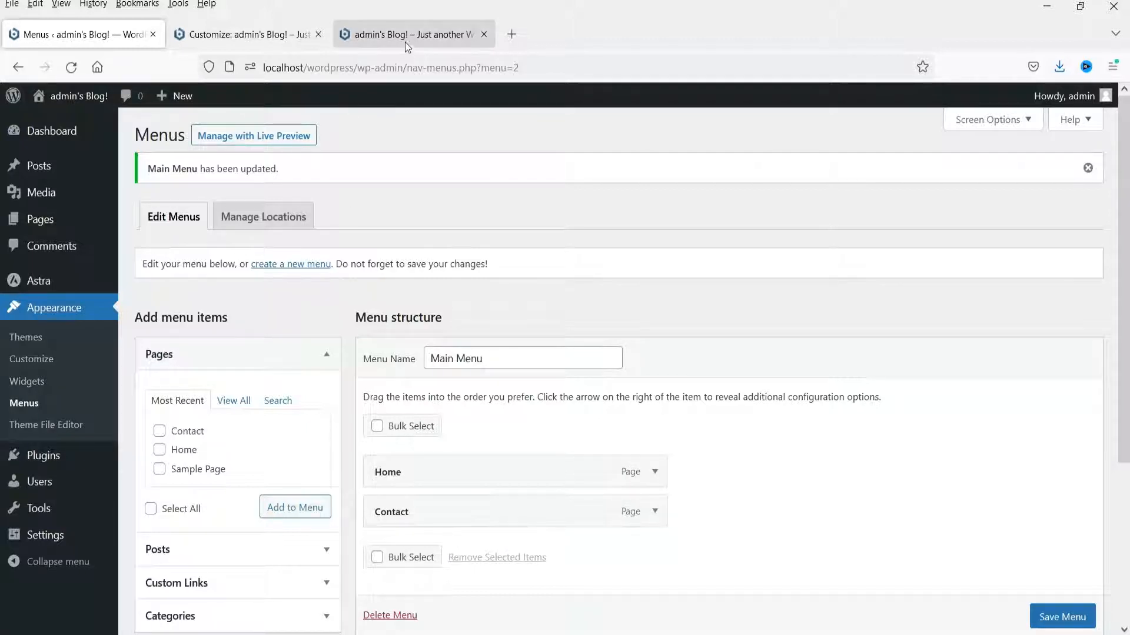
Examine the Primary Menu element in the Header Builder and look through its menu location choices.
click(247, 34)
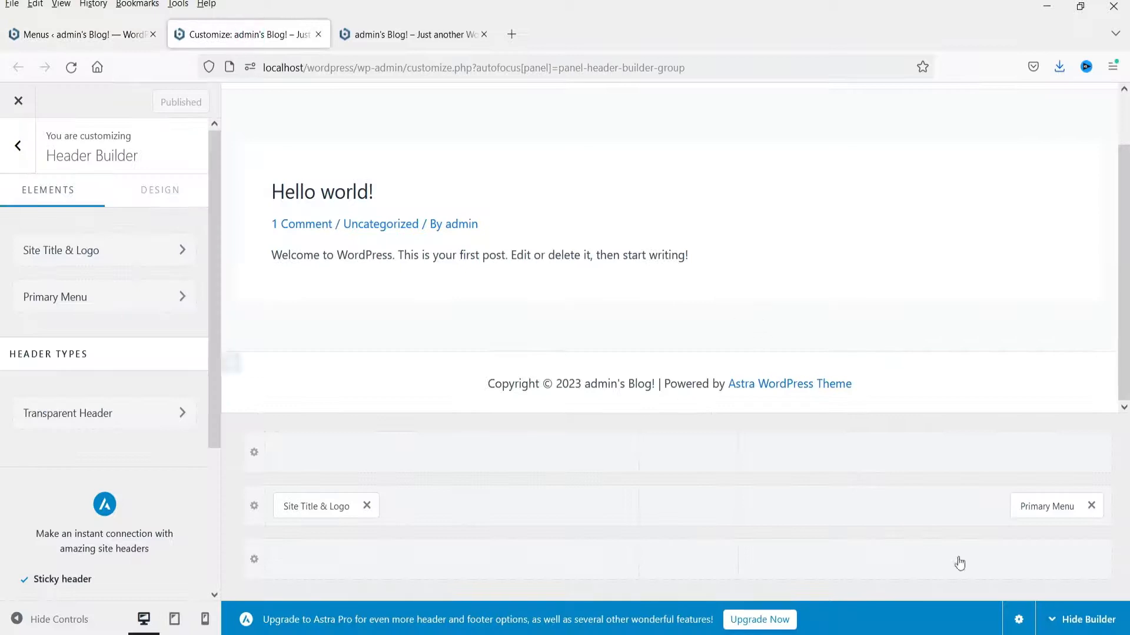
click(1034, 509)
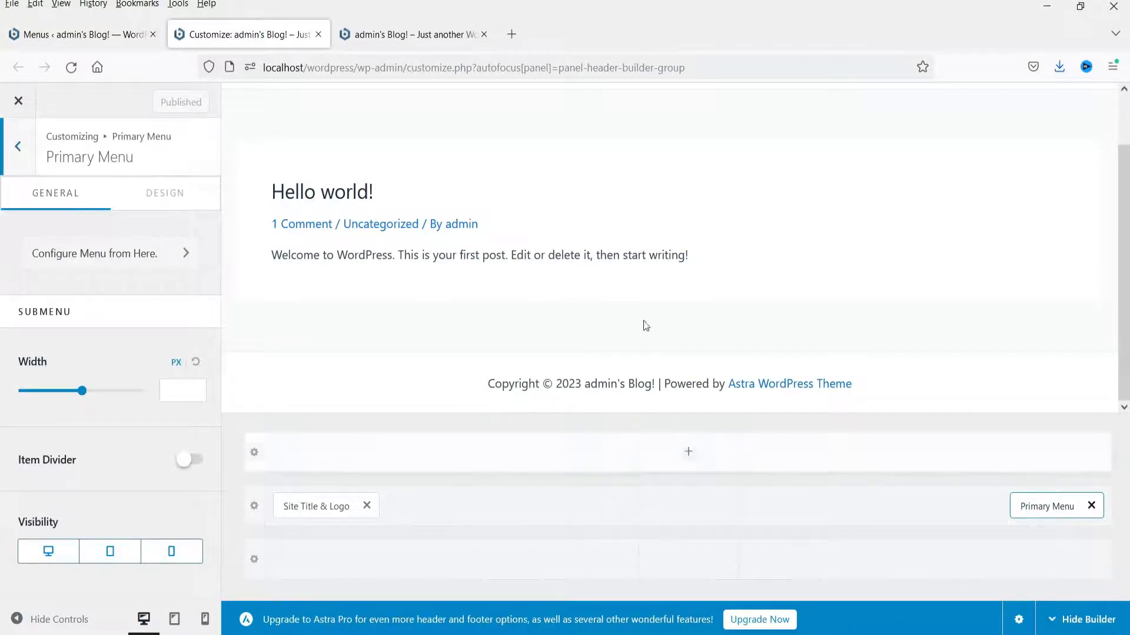
click(391, 30)
click(262, 33)
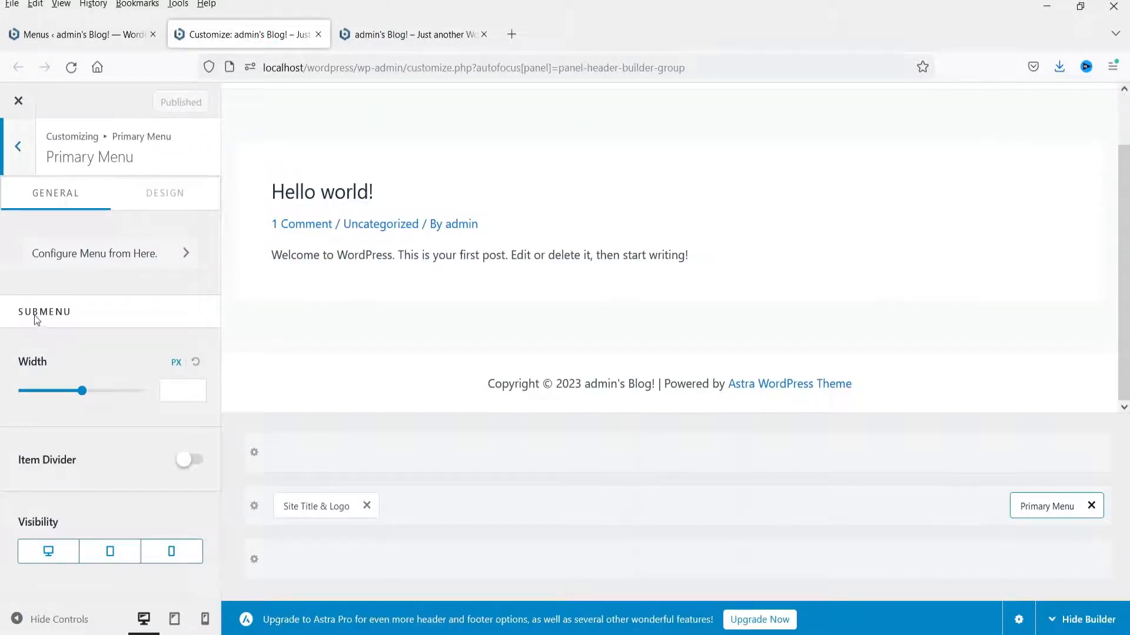
click(1049, 509)
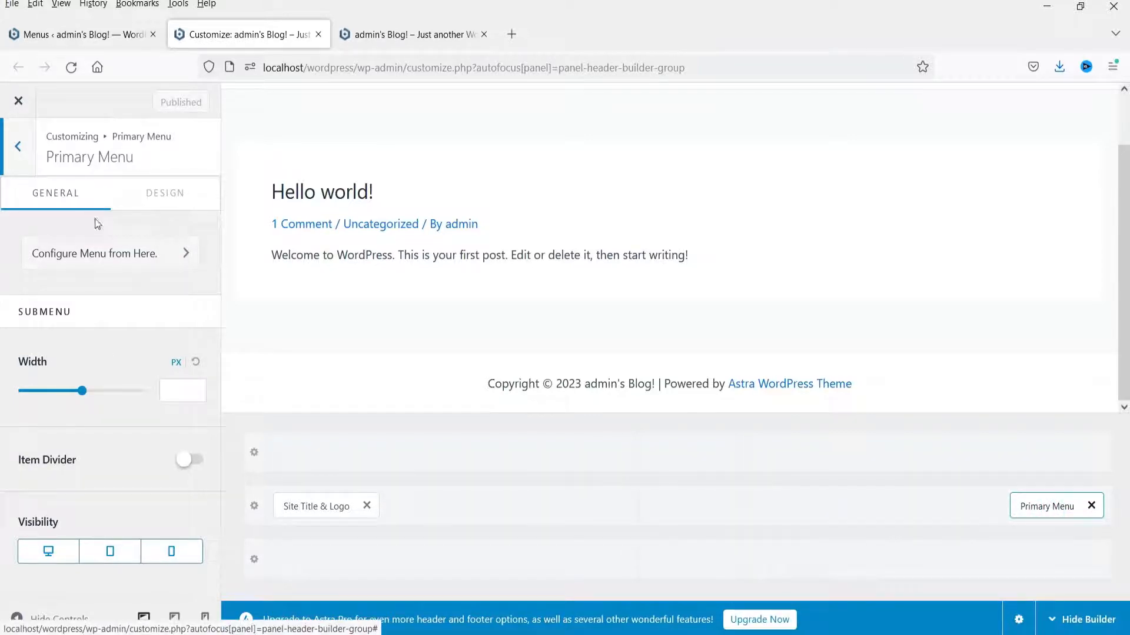
click(104, 262)
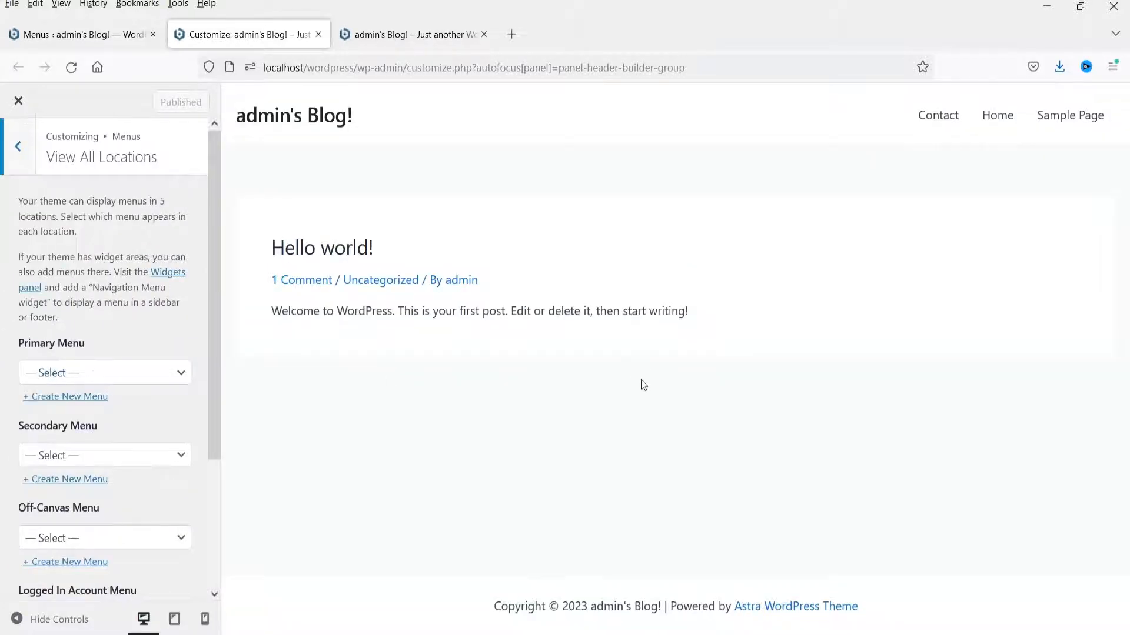
click(93, 371)
click(115, 372)
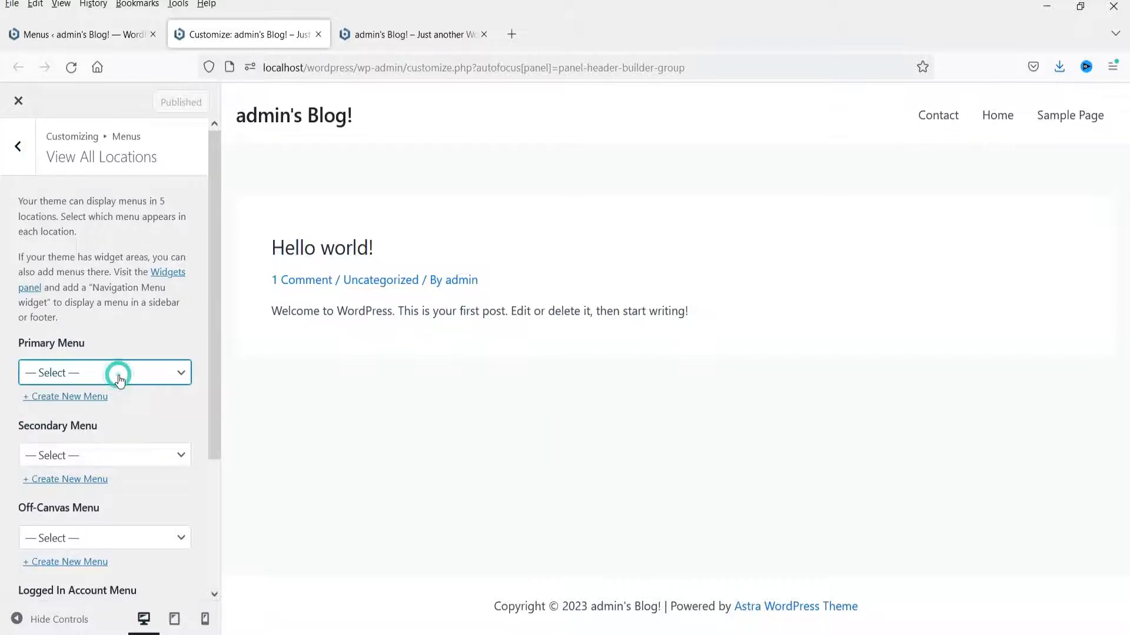
Assign Main Menu to the Primary Menu display location in the admin and save it.
click(69, 33)
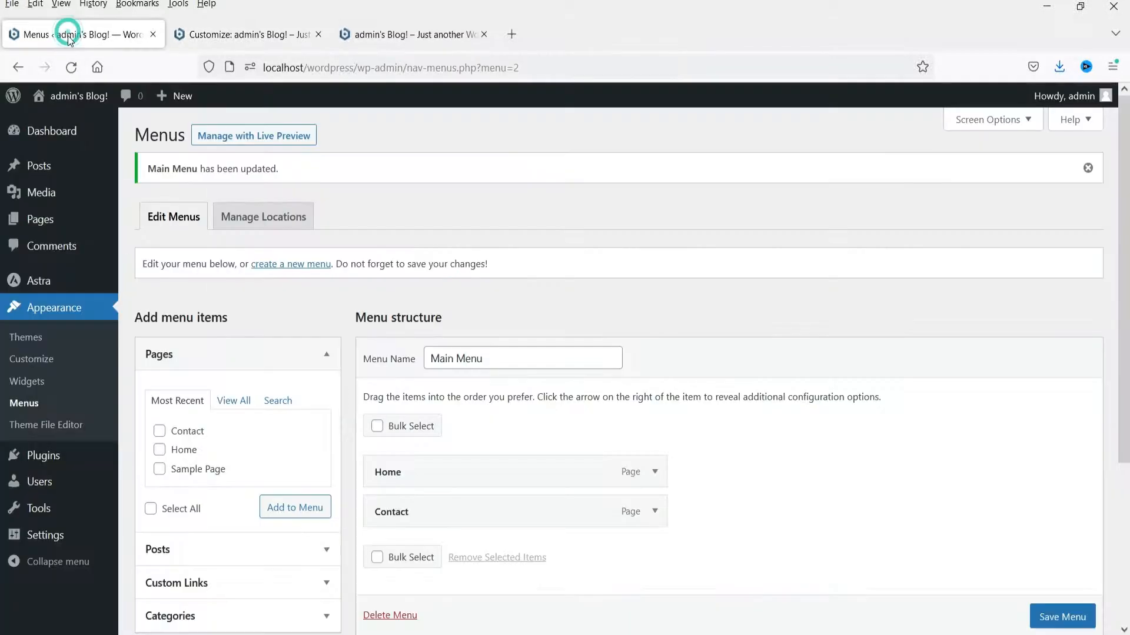
scroll(786, 295, down, 4)
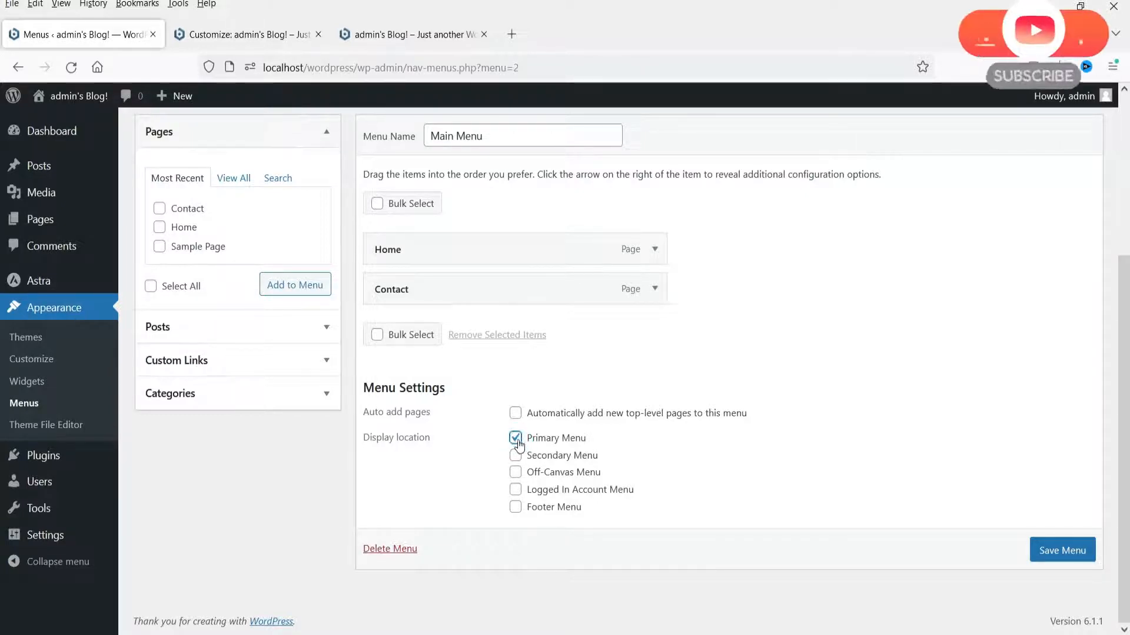
click(1071, 559)
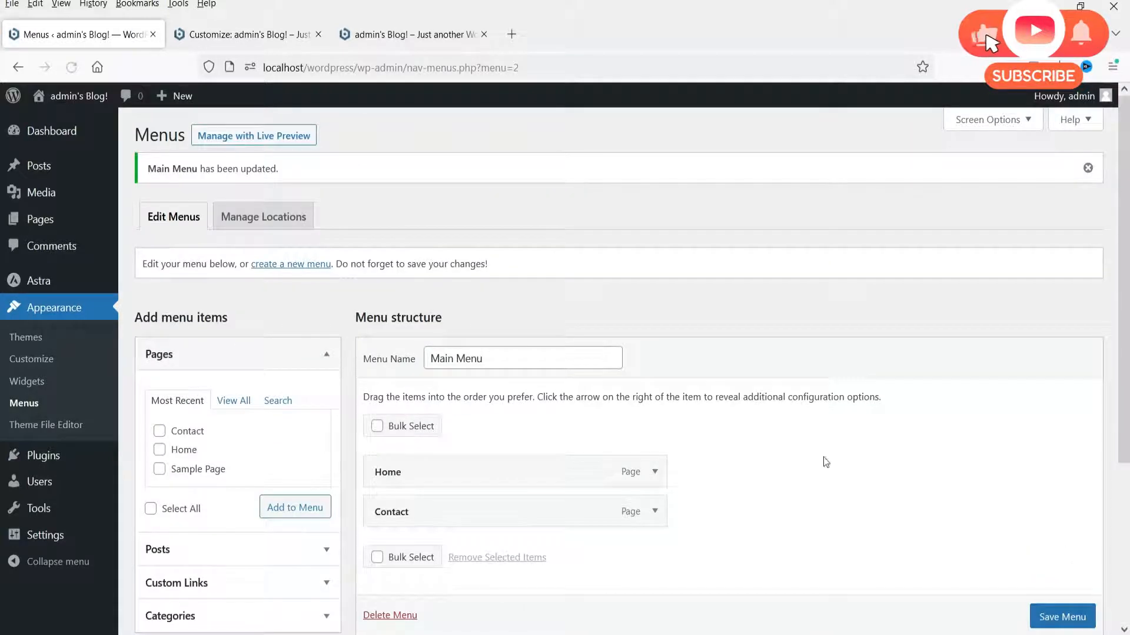
scroll(538, 393, down, 5)
Recheck the Primary Menu location's choices in the Customizer, then reload the page to pick up the saved menu.
click(238, 34)
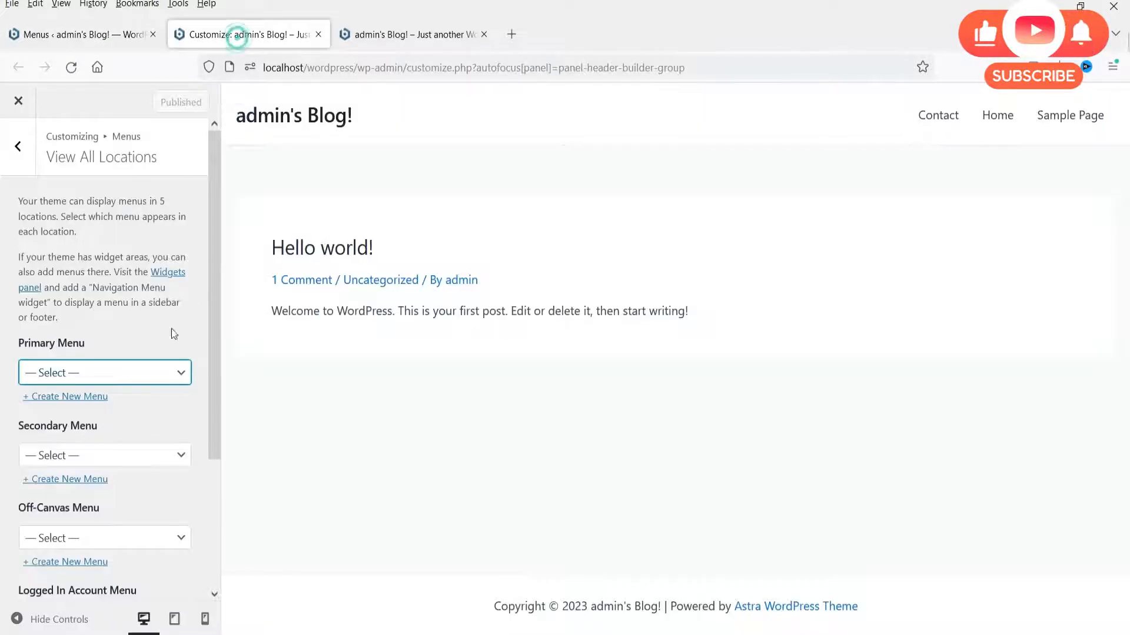
click(125, 372)
click(102, 400)
click(135, 332)
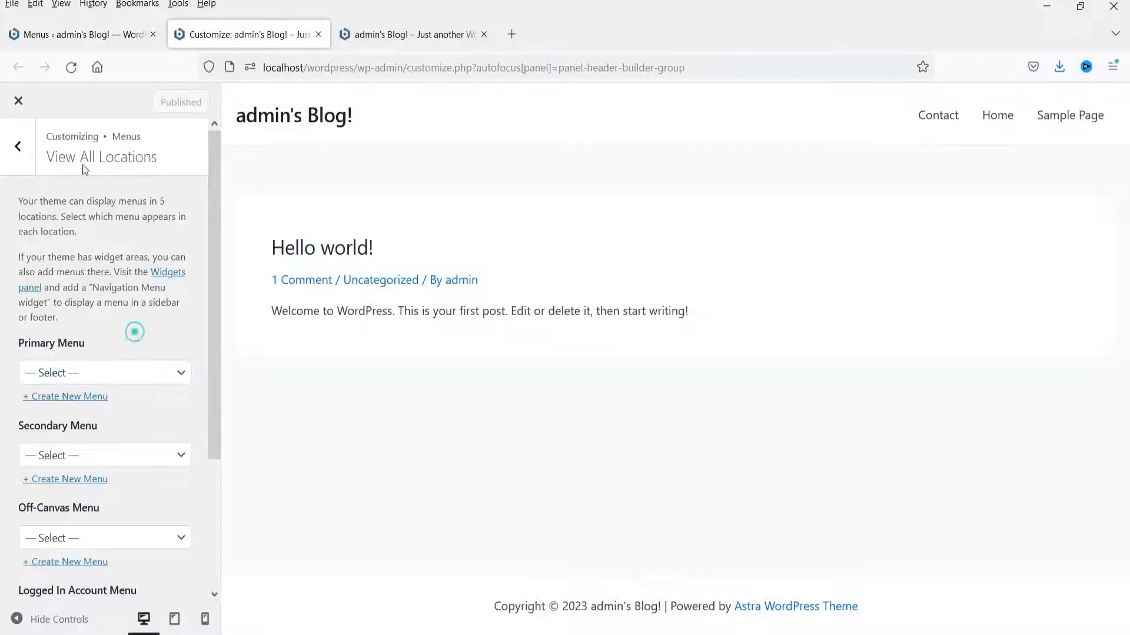
click(73, 72)
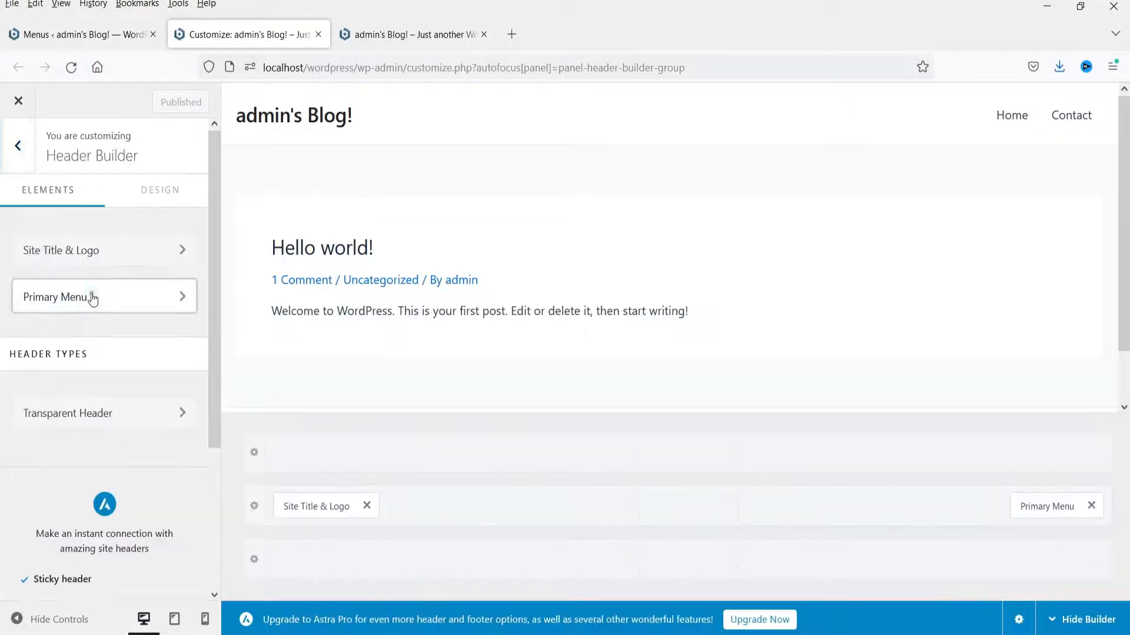
Check that the Primary Menu location uses Main Menu, and return to the Header Builder.
click(90, 294)
click(97, 254)
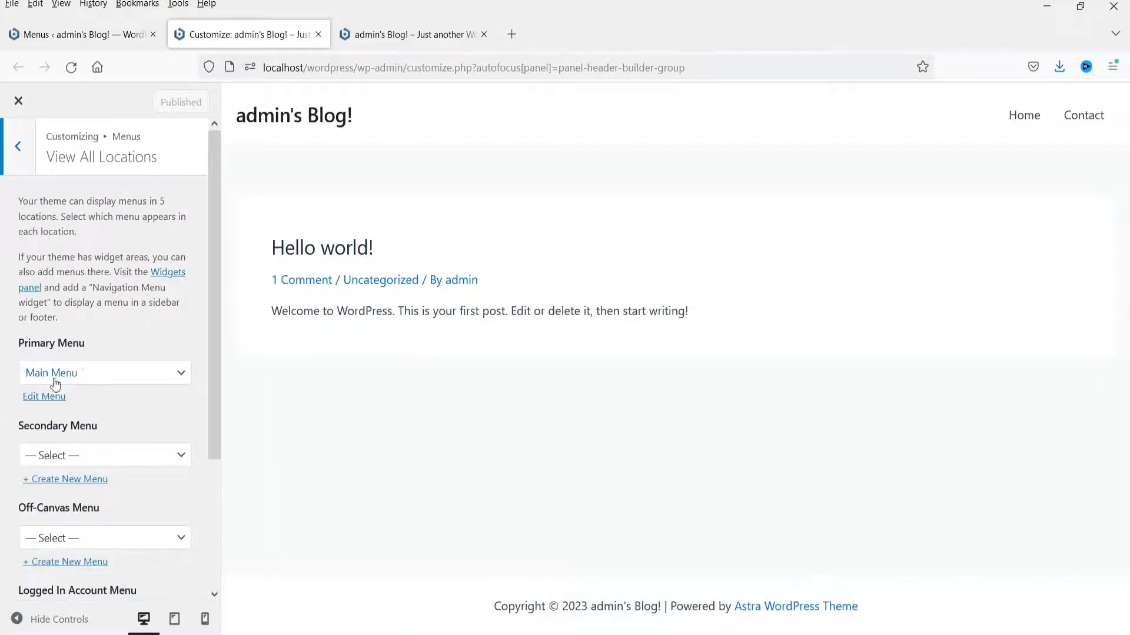
click(102, 383)
click(87, 421)
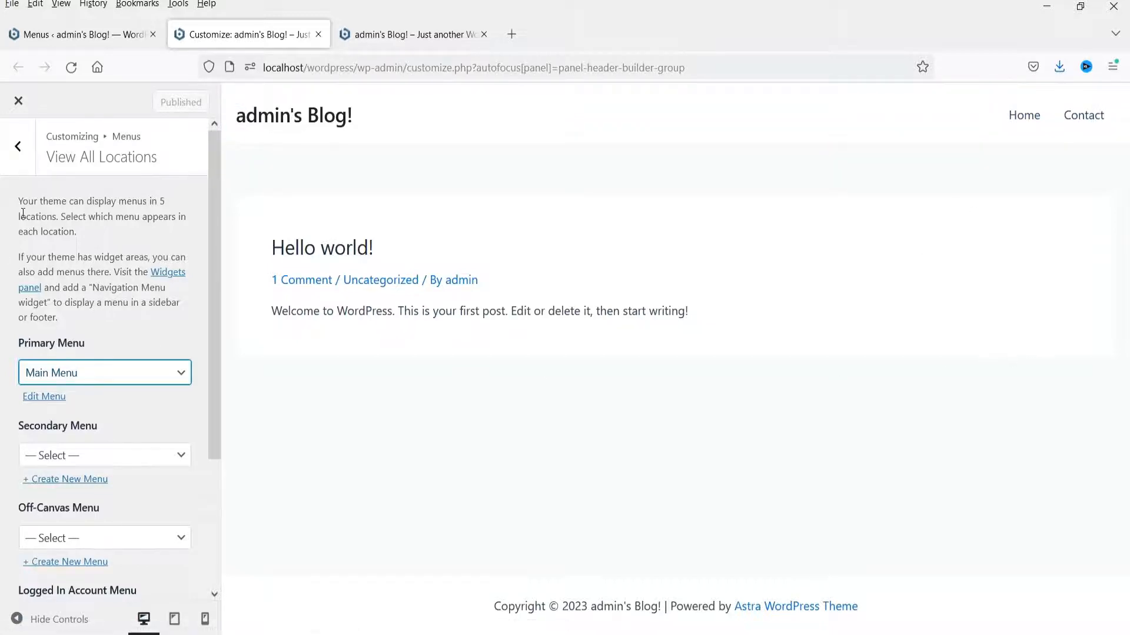
click(18, 148)
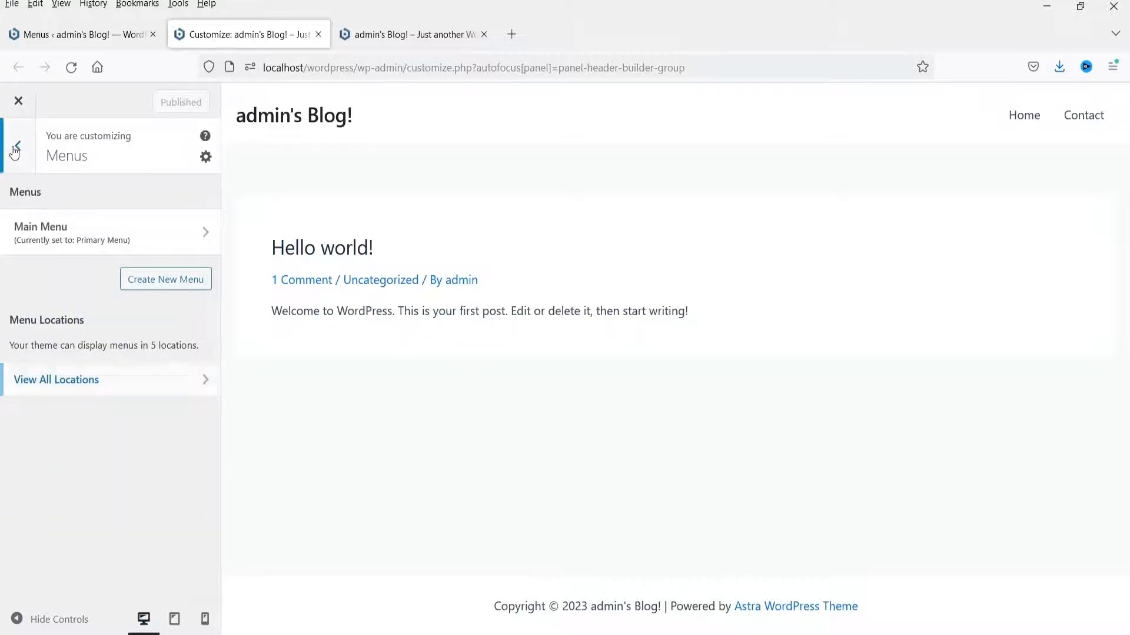
click(17, 147)
click(56, 326)
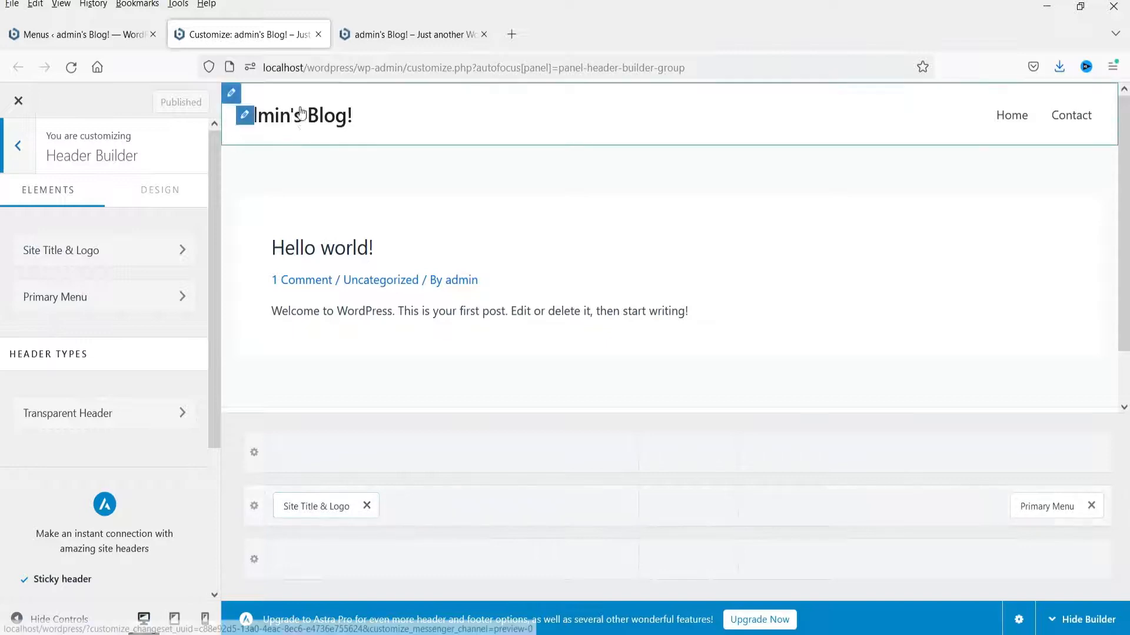
Upload the logo image from the Desktop folder for the header's Site Title & Logo element.
click(303, 506)
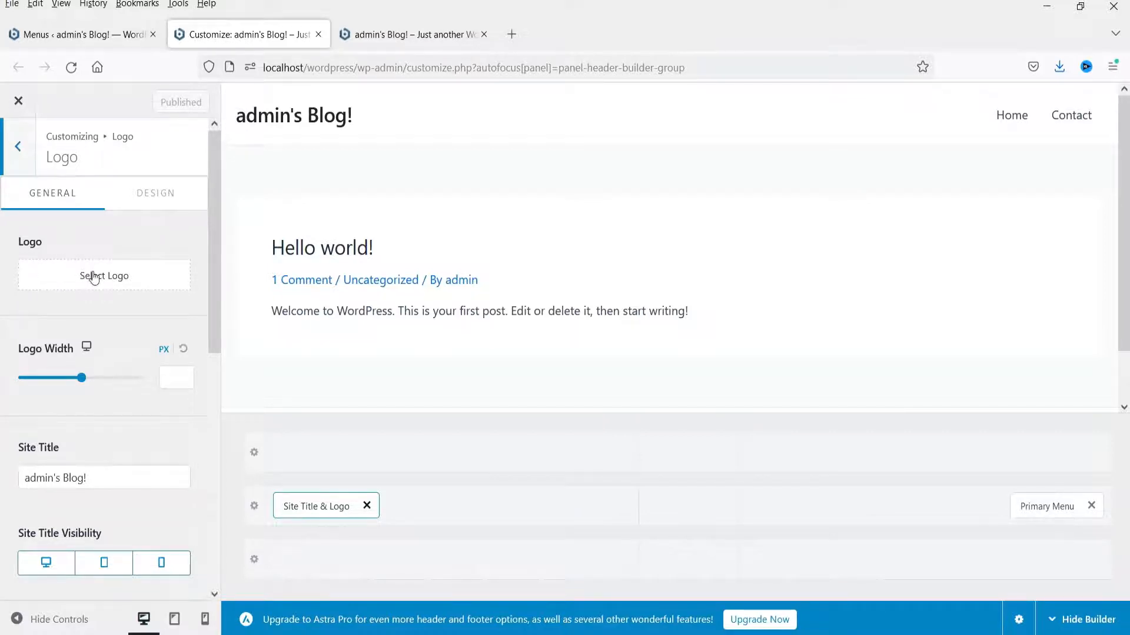
click(97, 277)
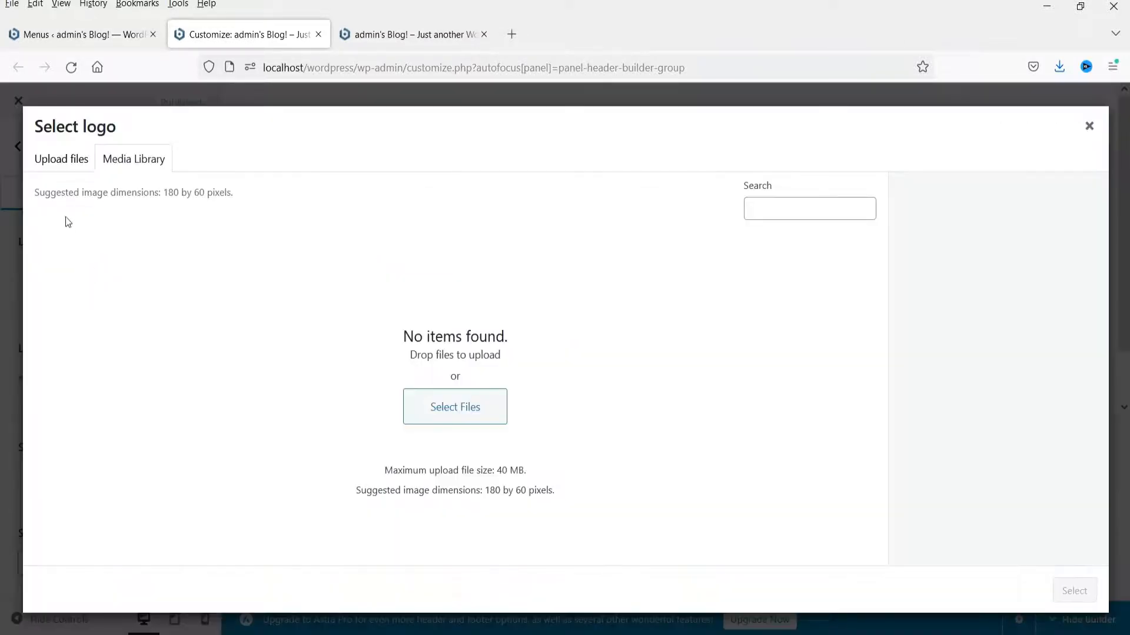
click(572, 391)
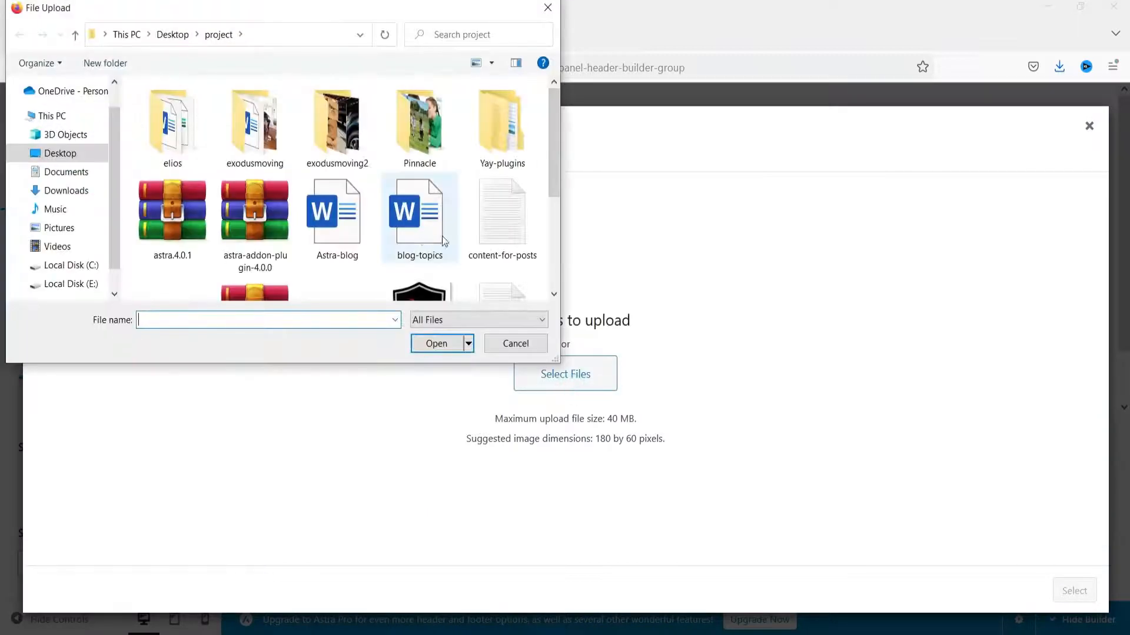
click(60, 153)
click(419, 153)
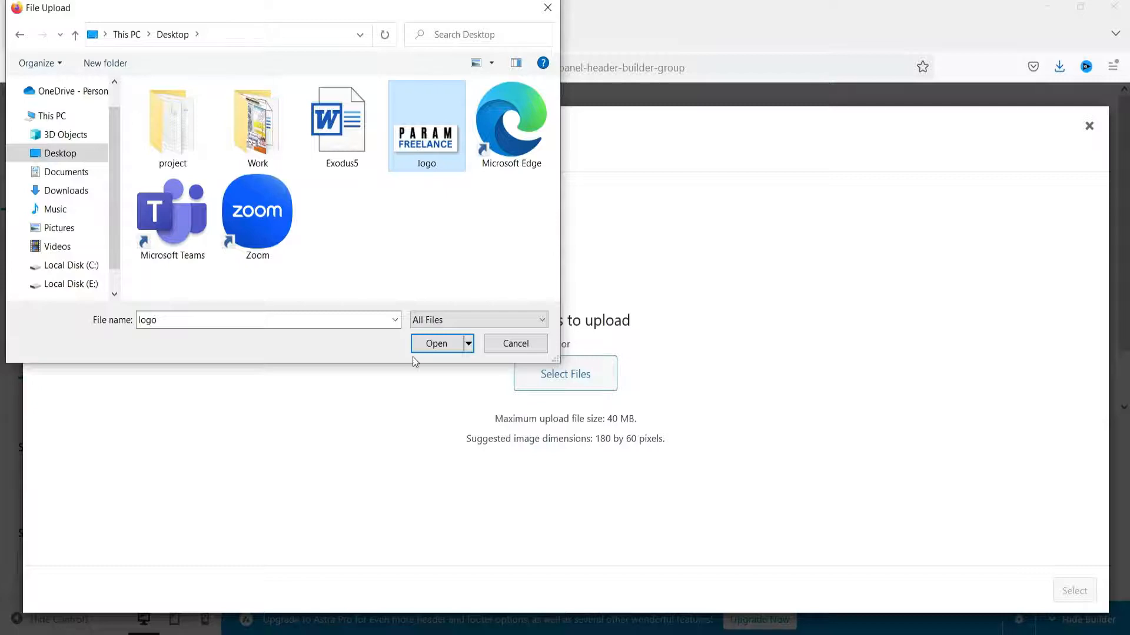
click(437, 343)
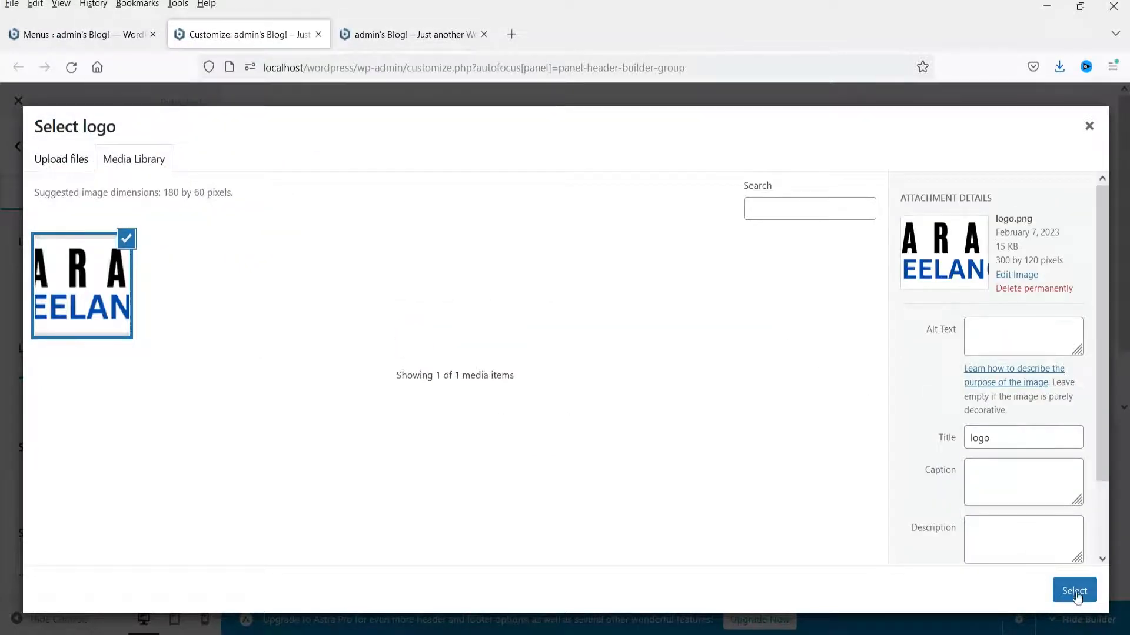
Use the uploaded image as the site logo, extending the crop area slightly upward before cropping it.
click(1075, 592)
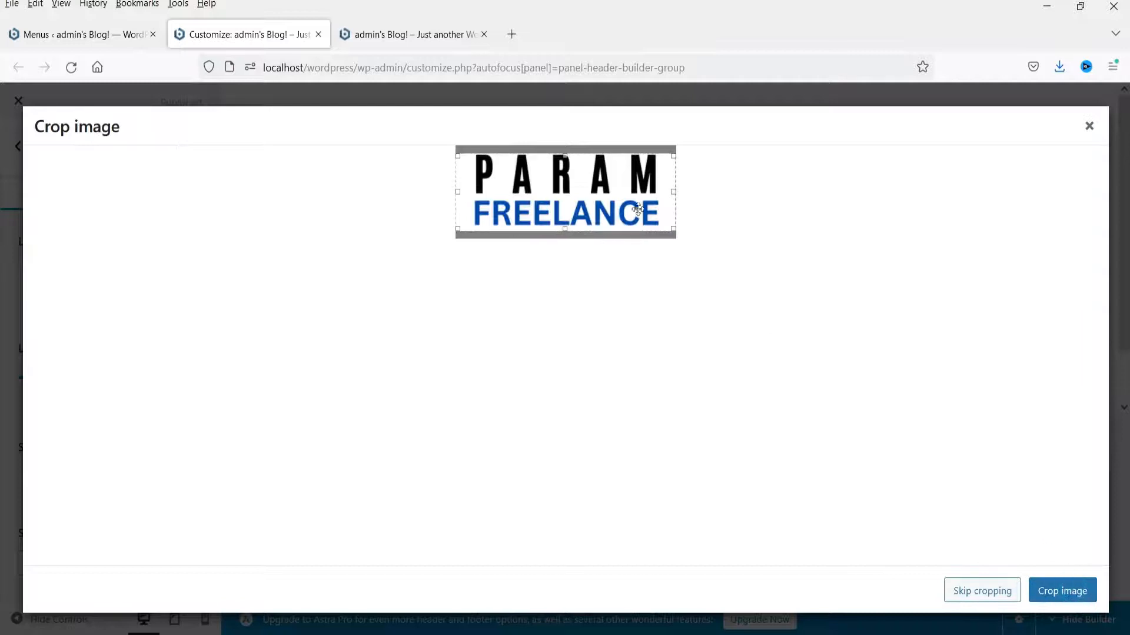
drag(563, 158, 561, 151)
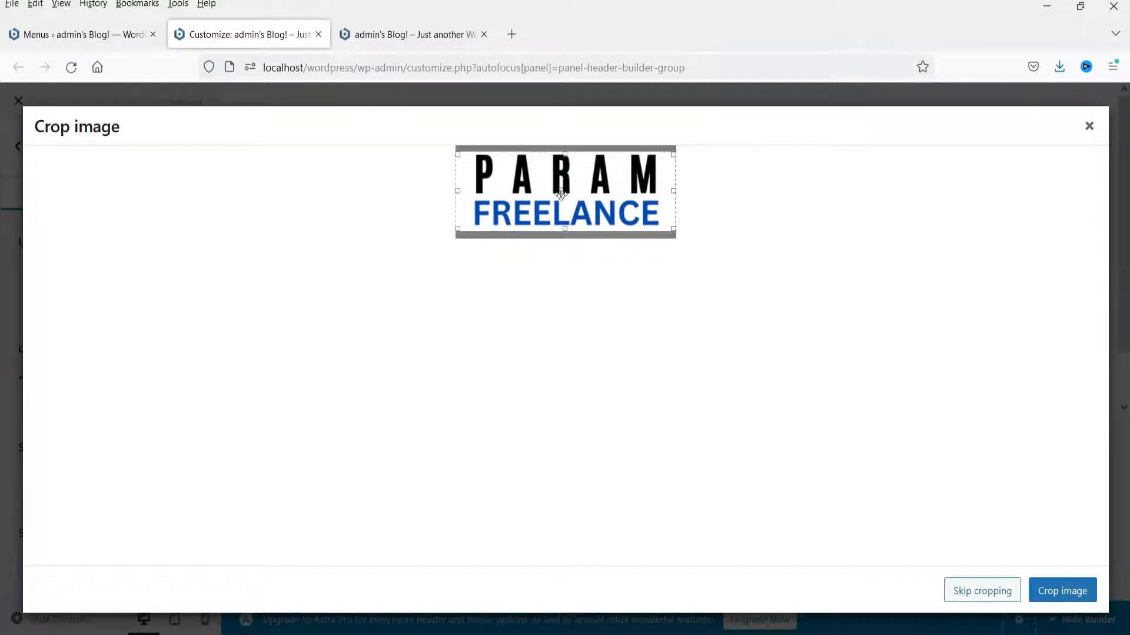
click(1062, 592)
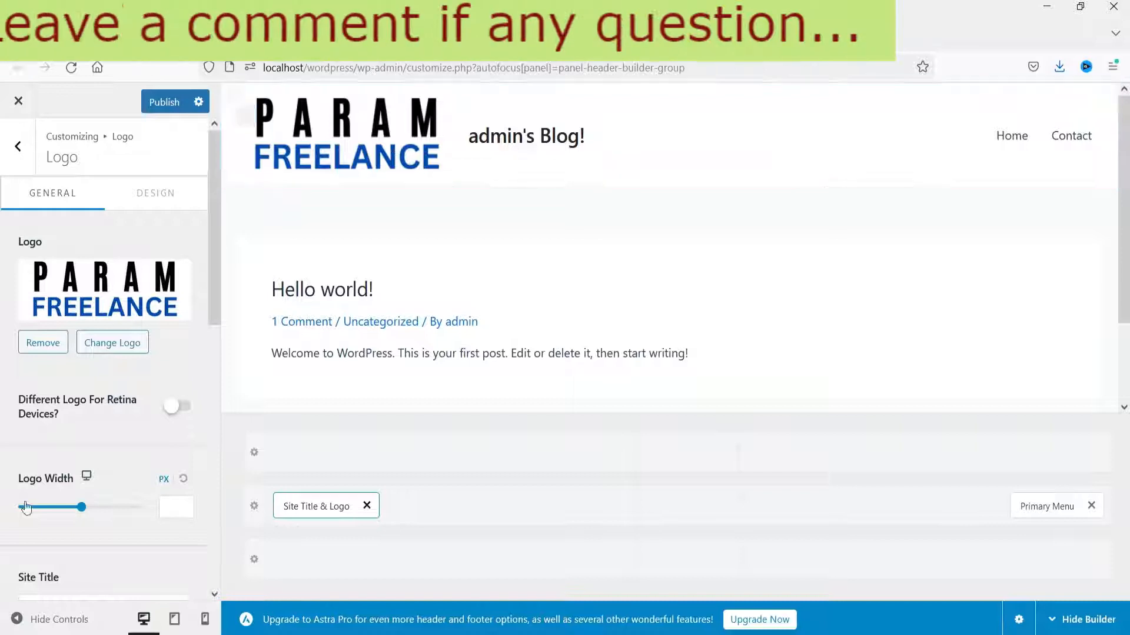
Clear the site title text so that only the logo shows in the header.
scroll(161, 365, down, 4)
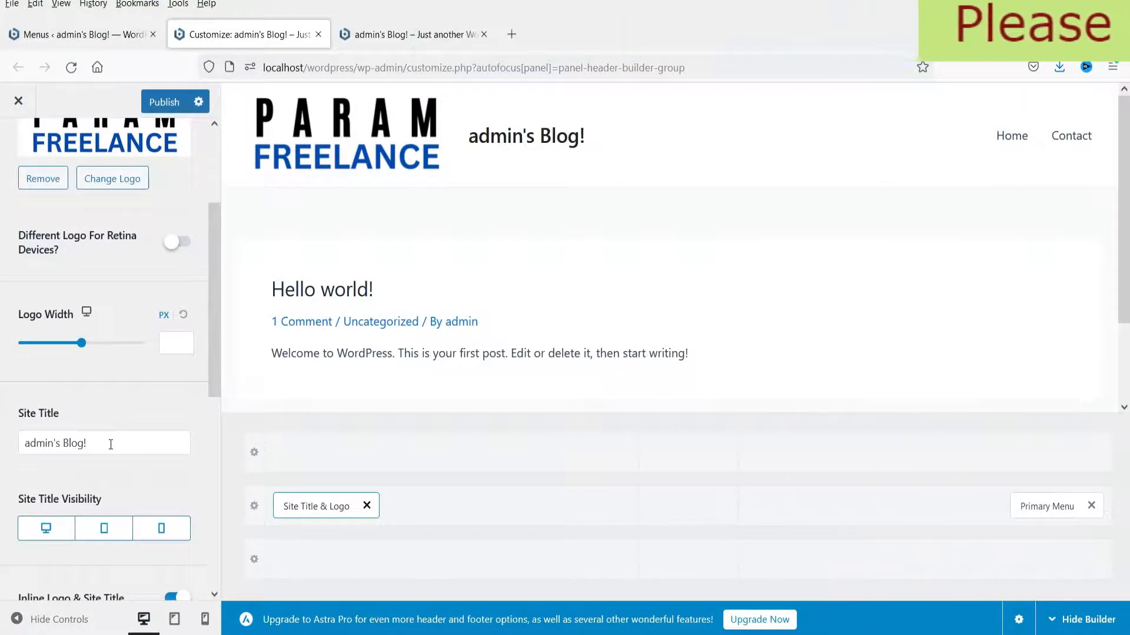
drag(110, 446, 14, 447)
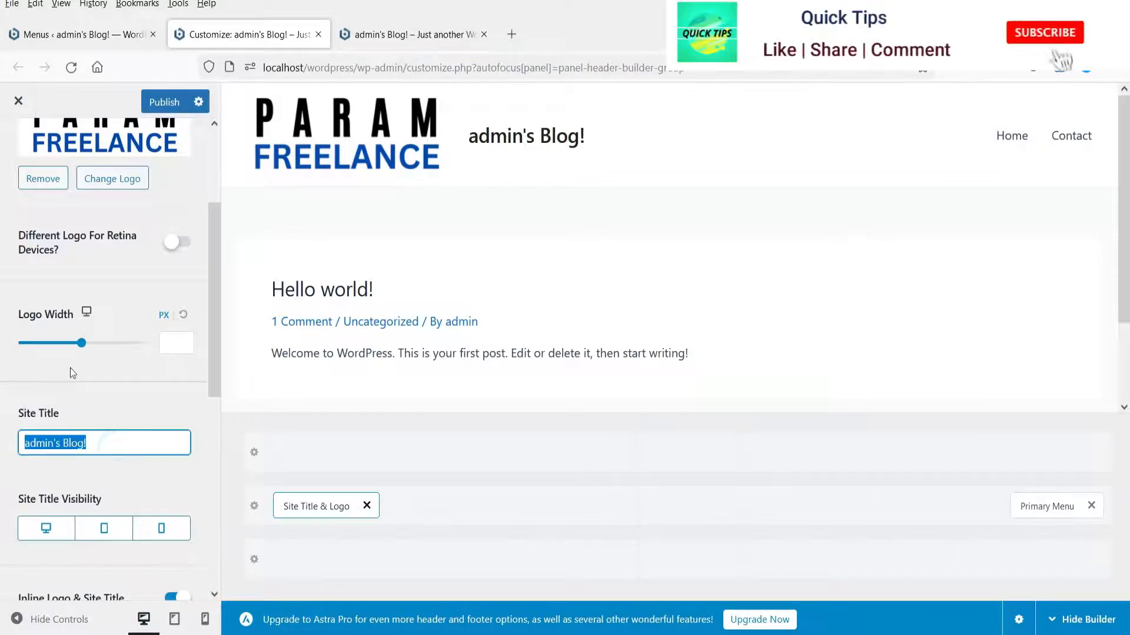
scroll(71, 362, up, 4)
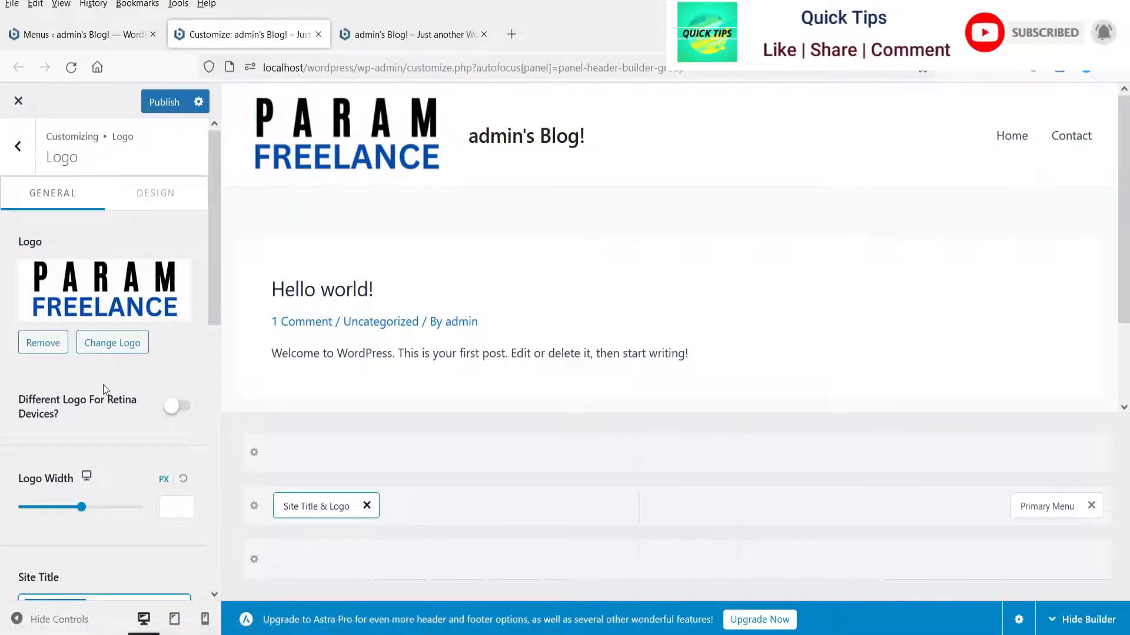
scroll(104, 390, down, 3)
key(BackSpace)
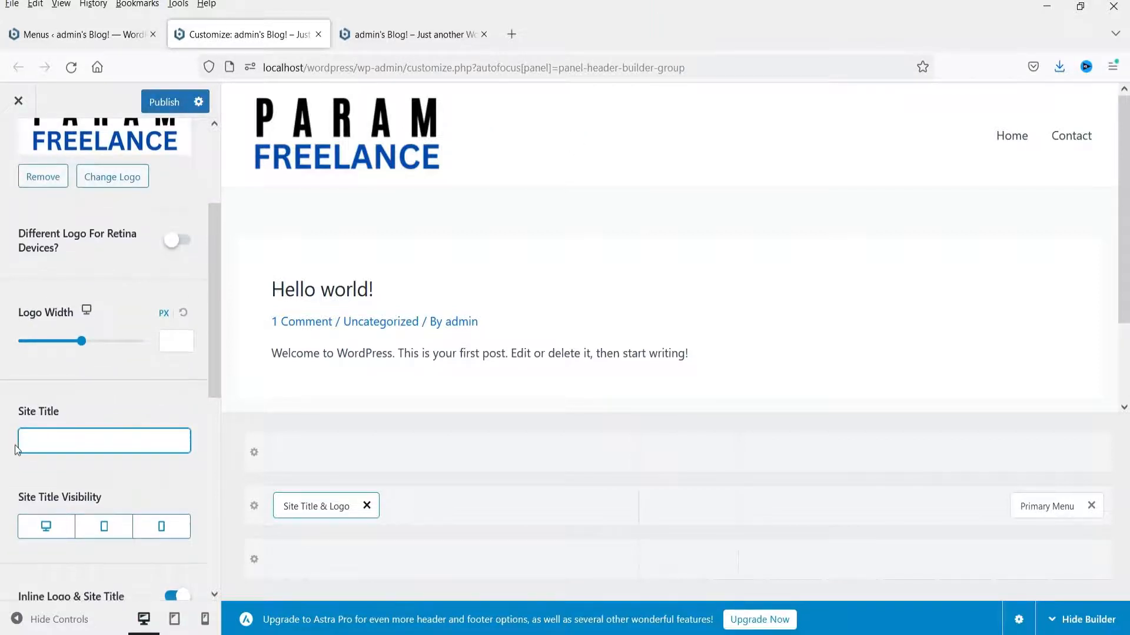
Hide the site title on desktop, tablet and mobile, and turn off Inline Logo & Site Title.
scroll(17, 438, down, 4)
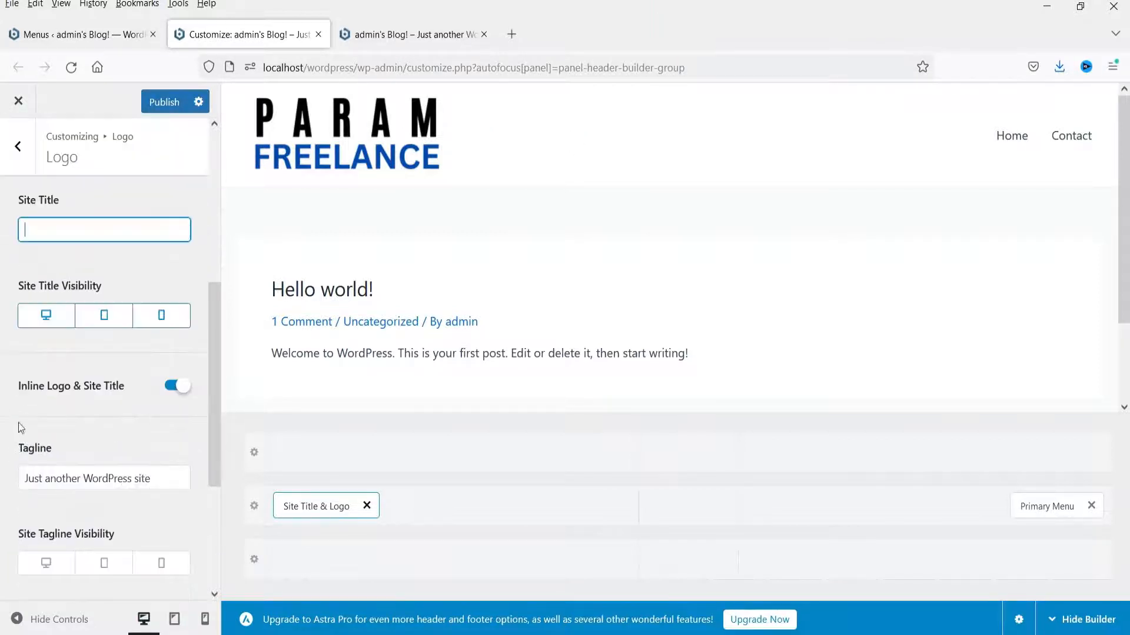
click(45, 317)
click(101, 317)
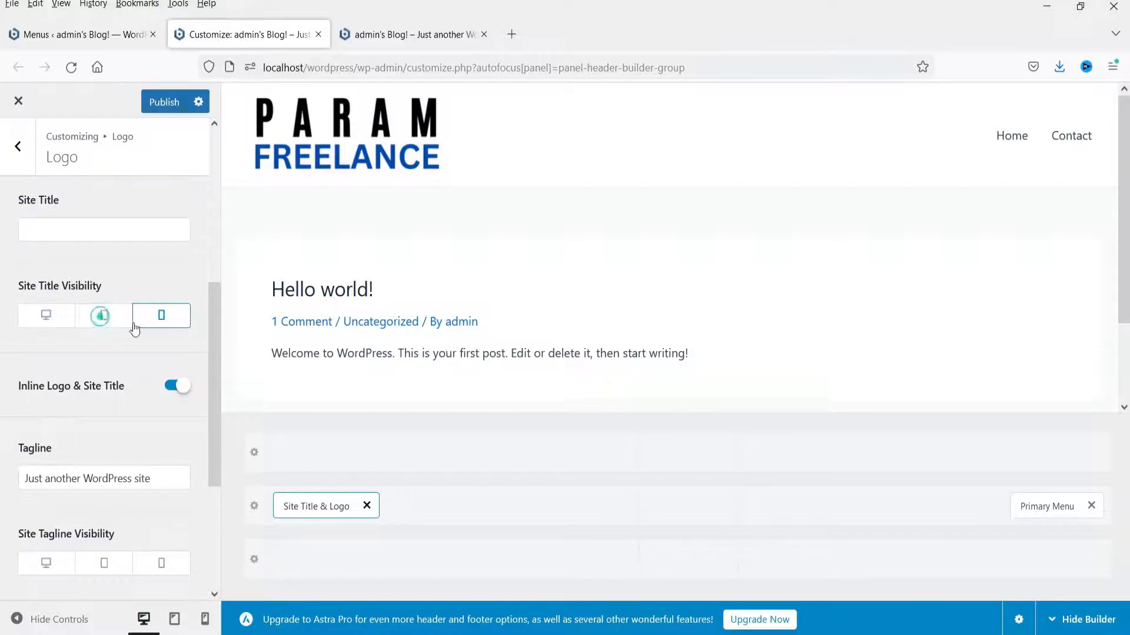
click(154, 317)
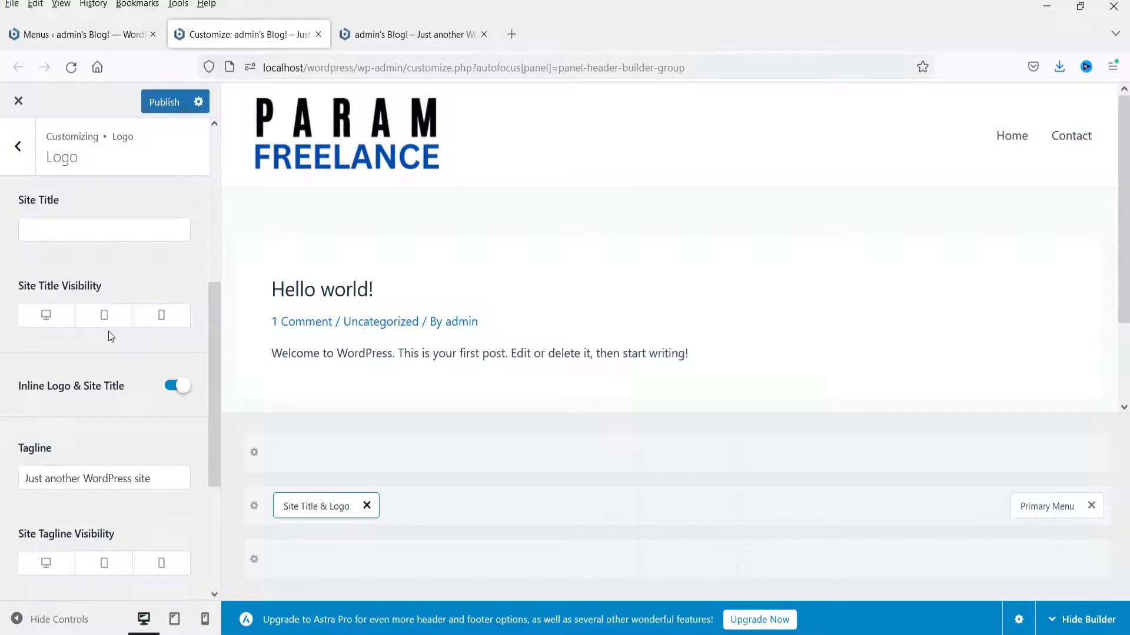
click(174, 387)
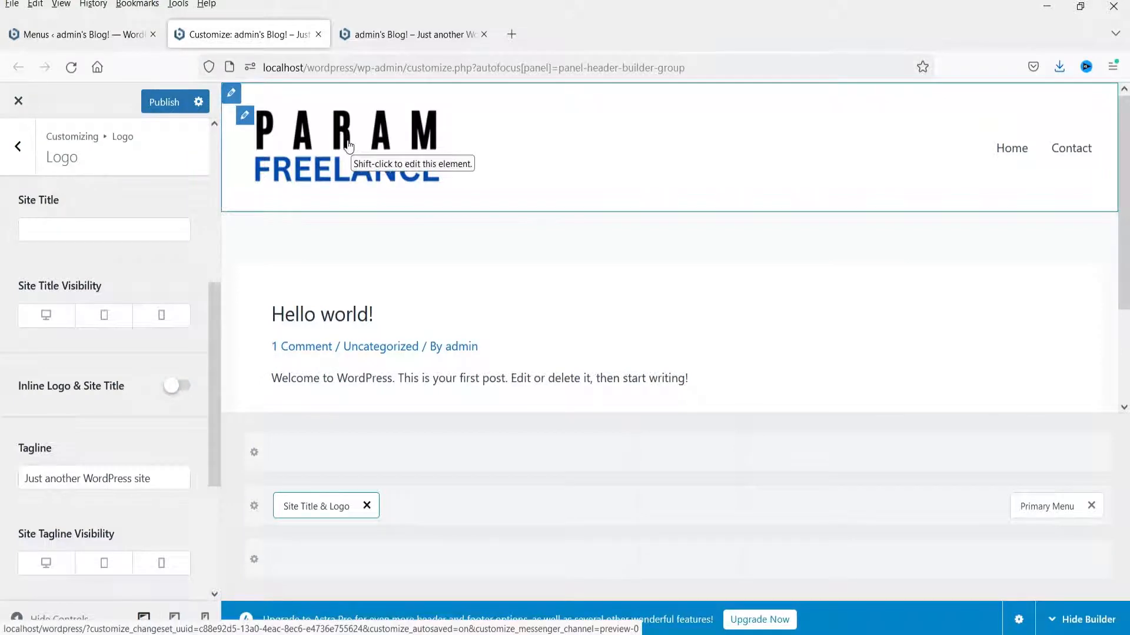
Clear the tagline text in the Logo settings.
scroll(90, 339, down, 2)
triple_click(60, 364)
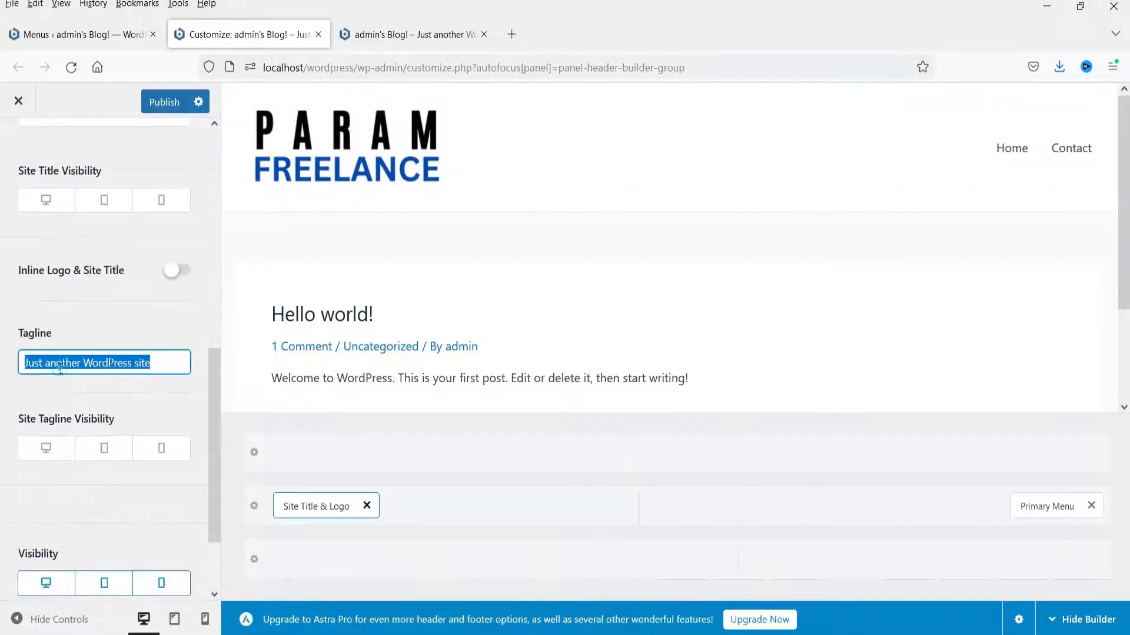
key(BackSpace)
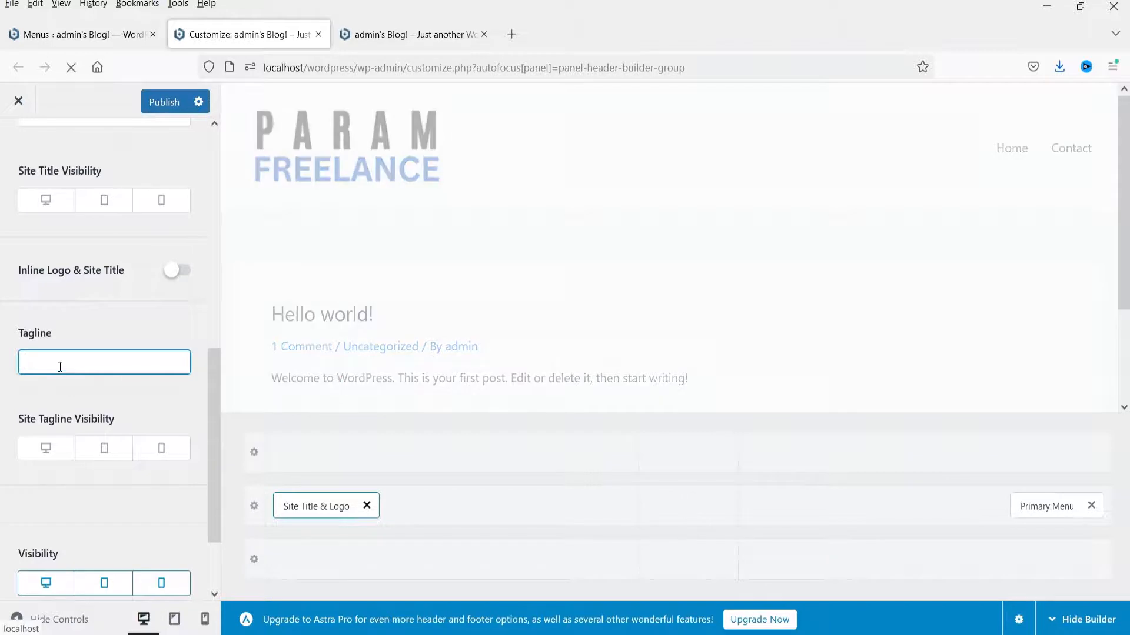
click(113, 323)
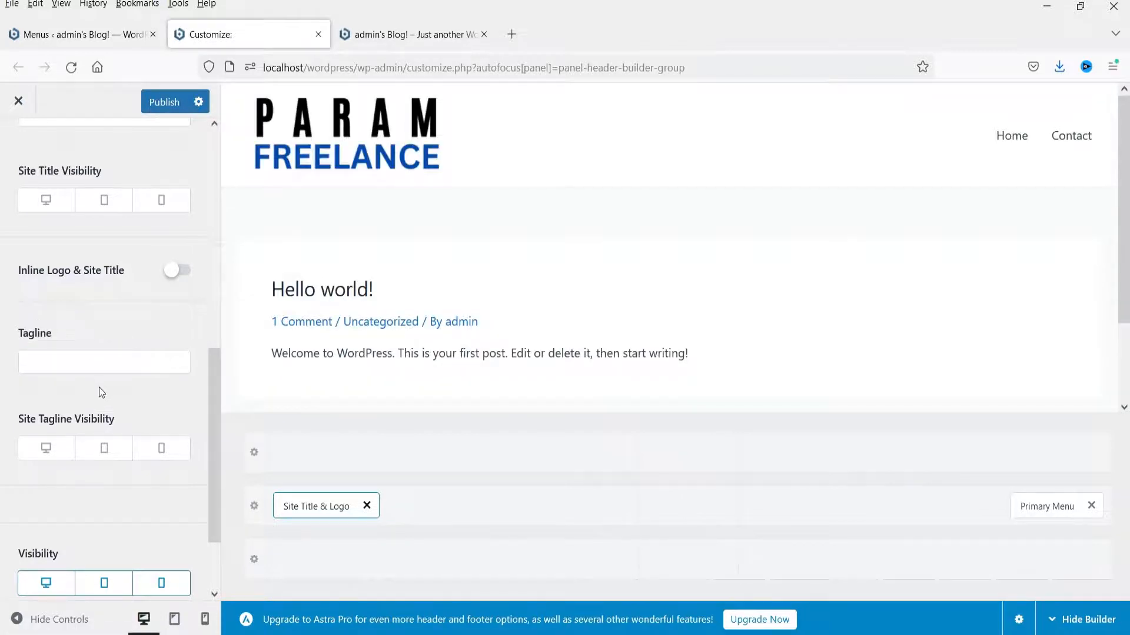
Preview the header at tablet and mobile sizes, opening and closing the mobile menu, and return to the desktop view.
scroll(99, 383, down, 3)
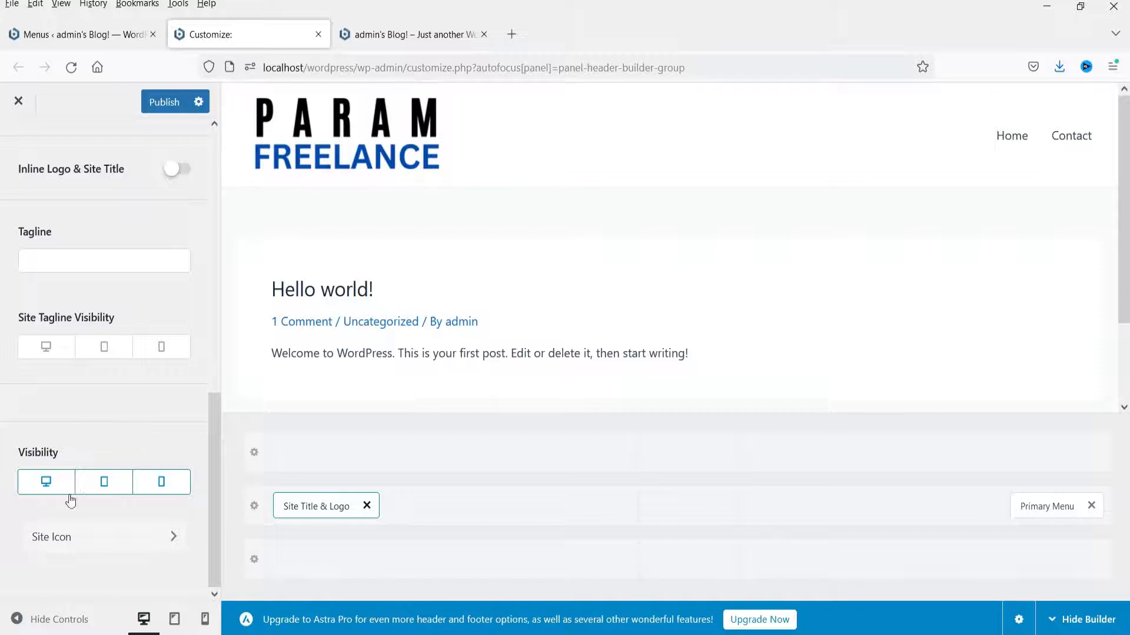
click(104, 488)
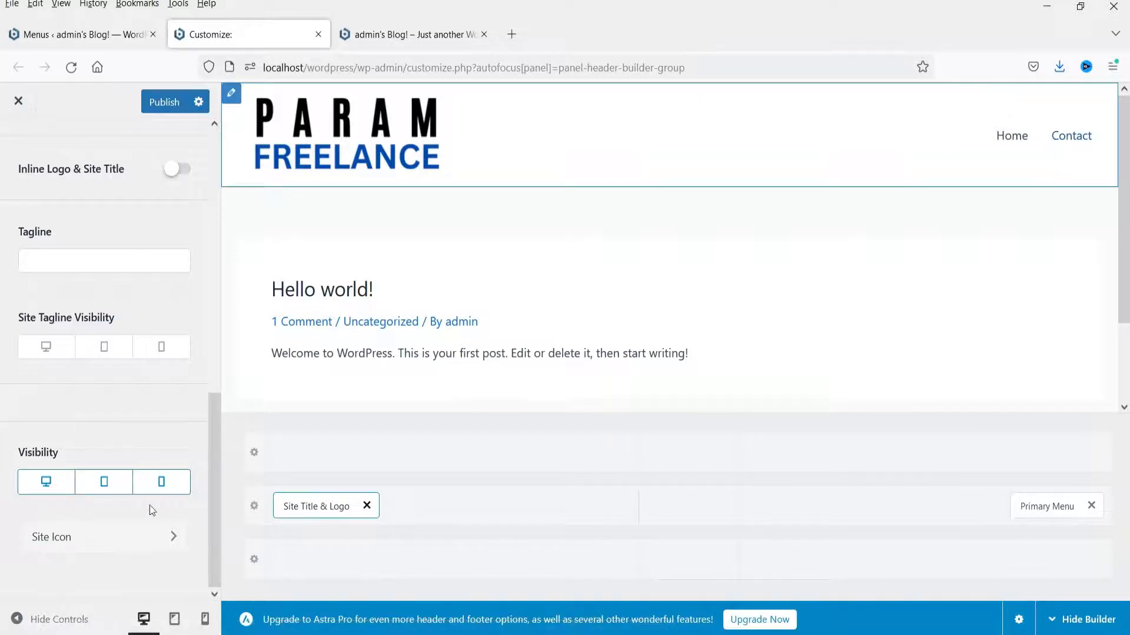
click(175, 619)
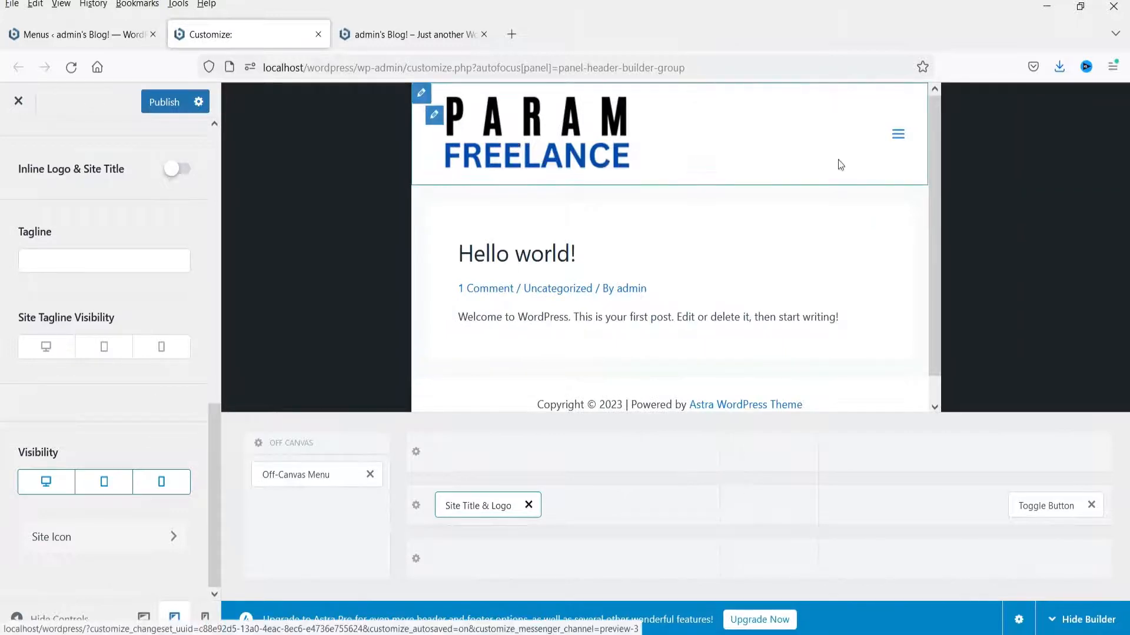
click(898, 137)
click(899, 137)
click(898, 137)
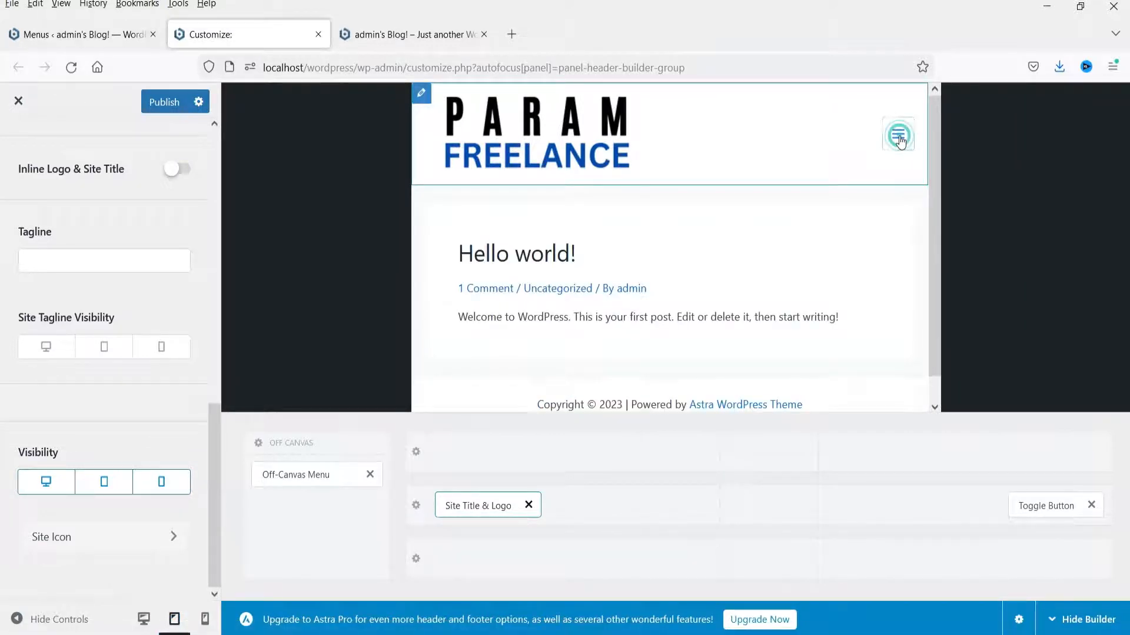
click(898, 136)
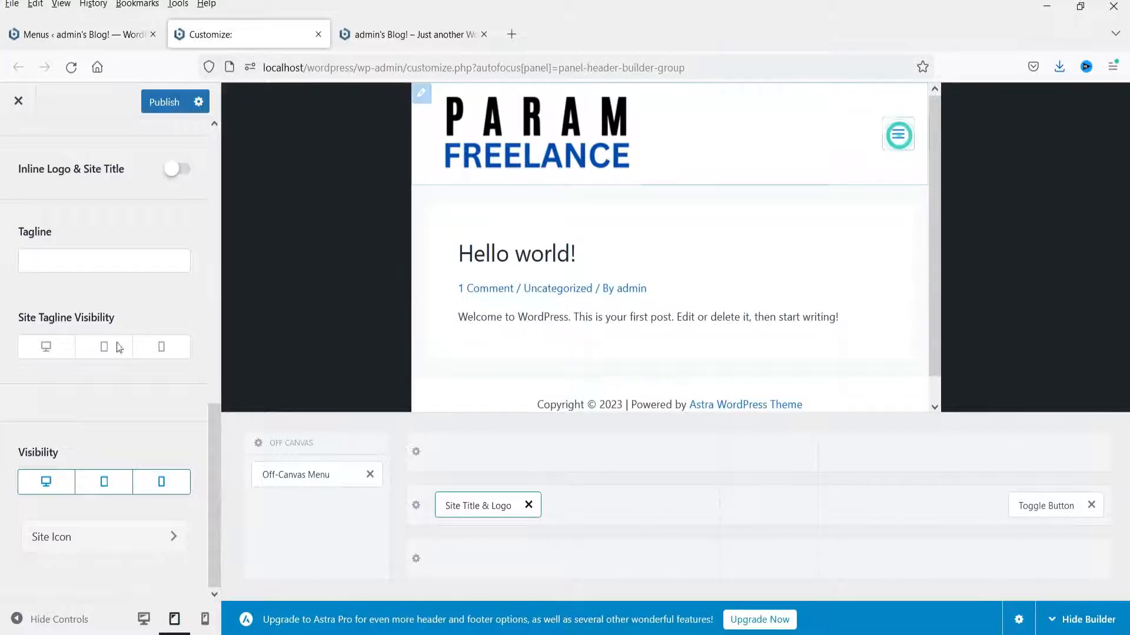
click(204, 618)
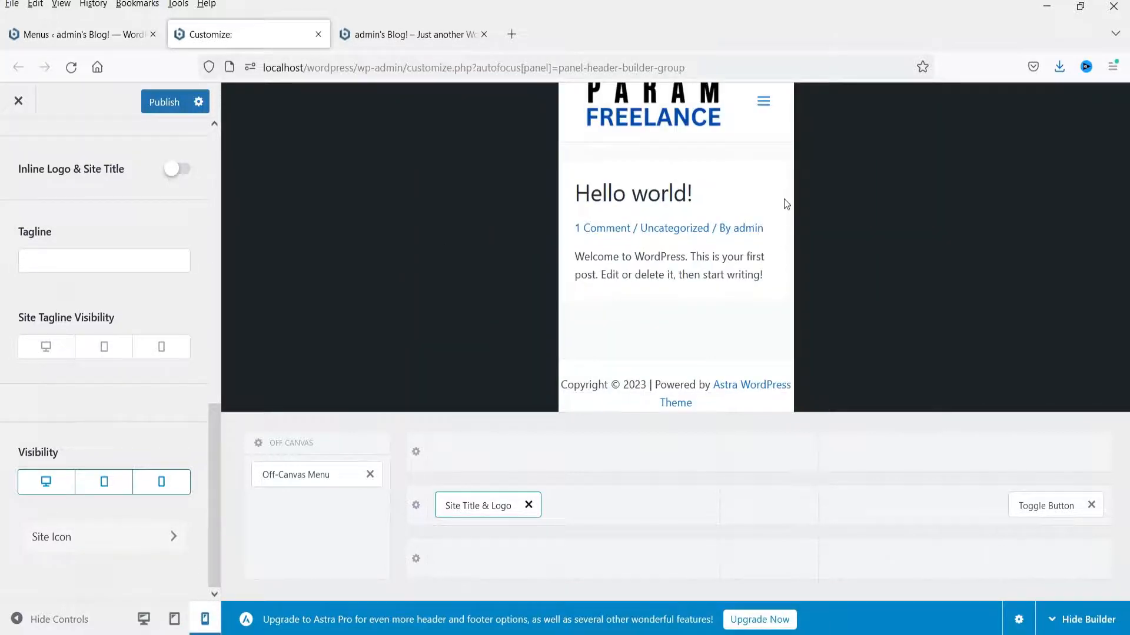
click(764, 103)
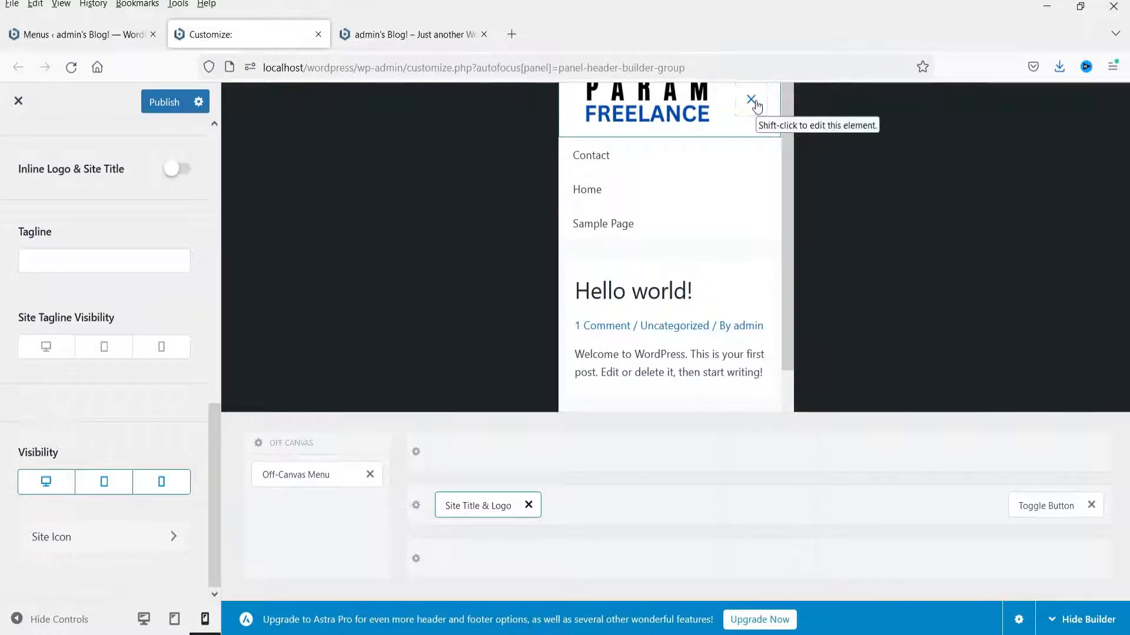
click(752, 101)
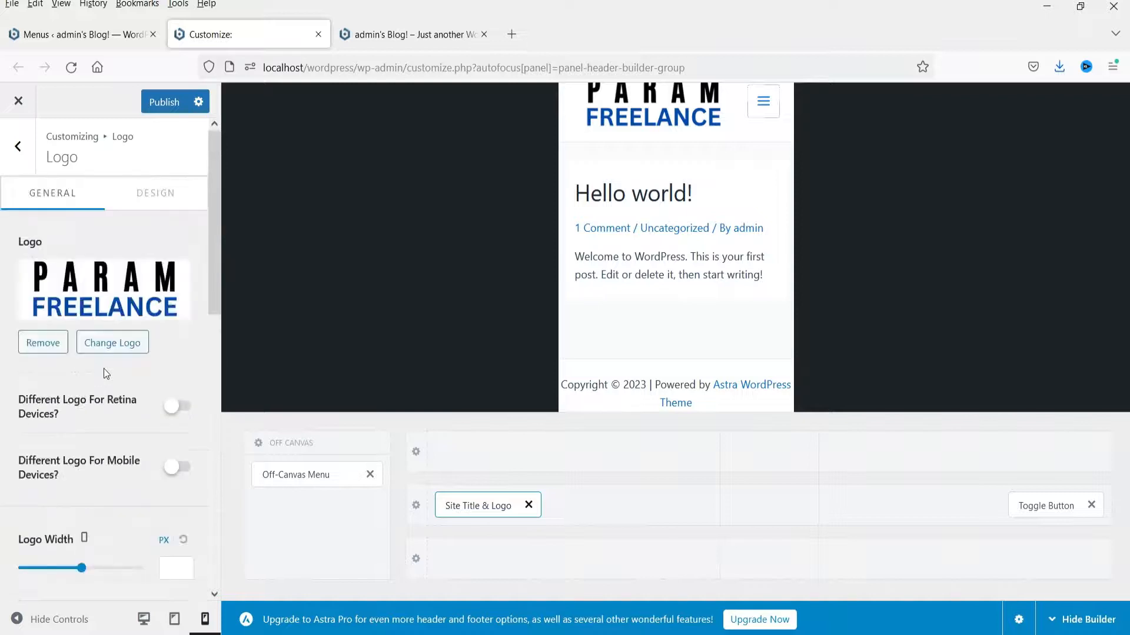
click(144, 618)
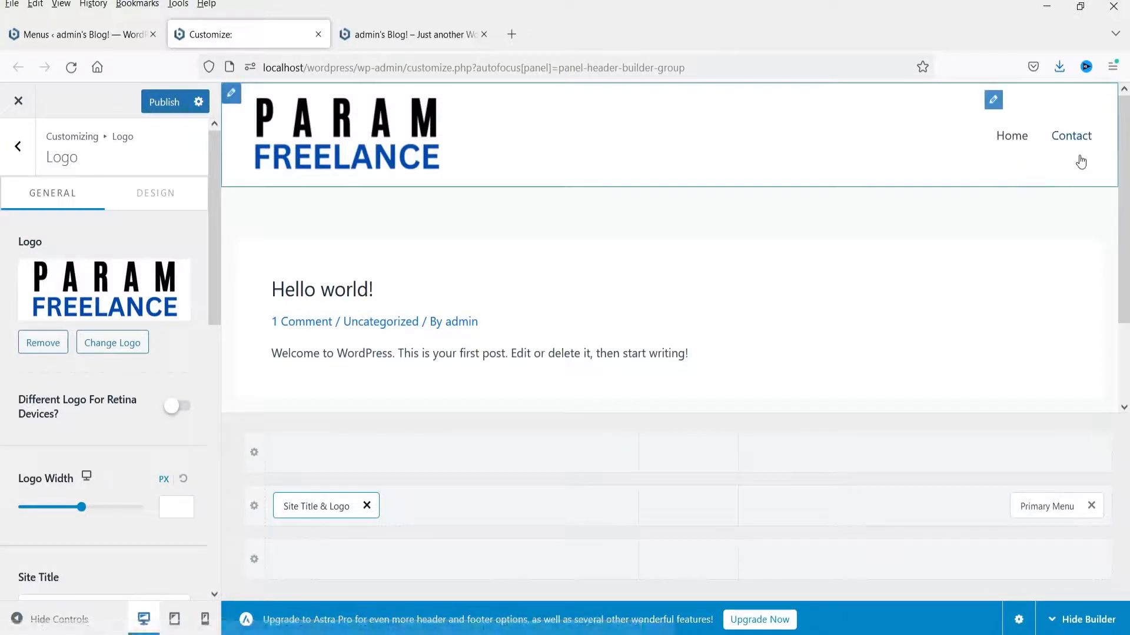
Give the Above Header row a near-black maroon background color and 10 px padding on all sides.
click(567, 463)
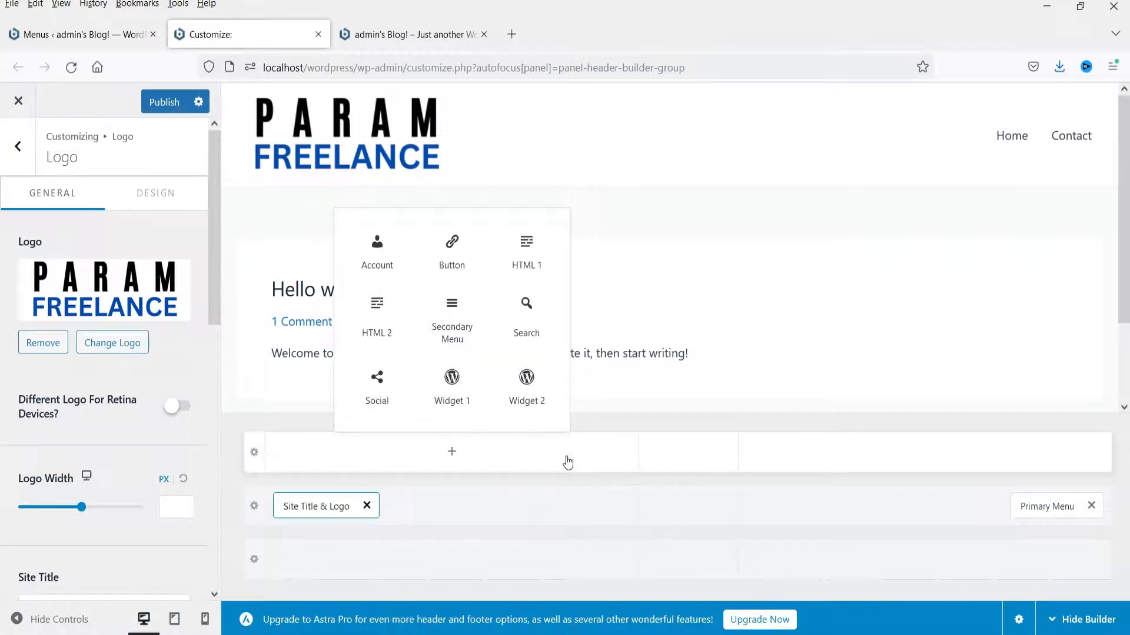
click(254, 452)
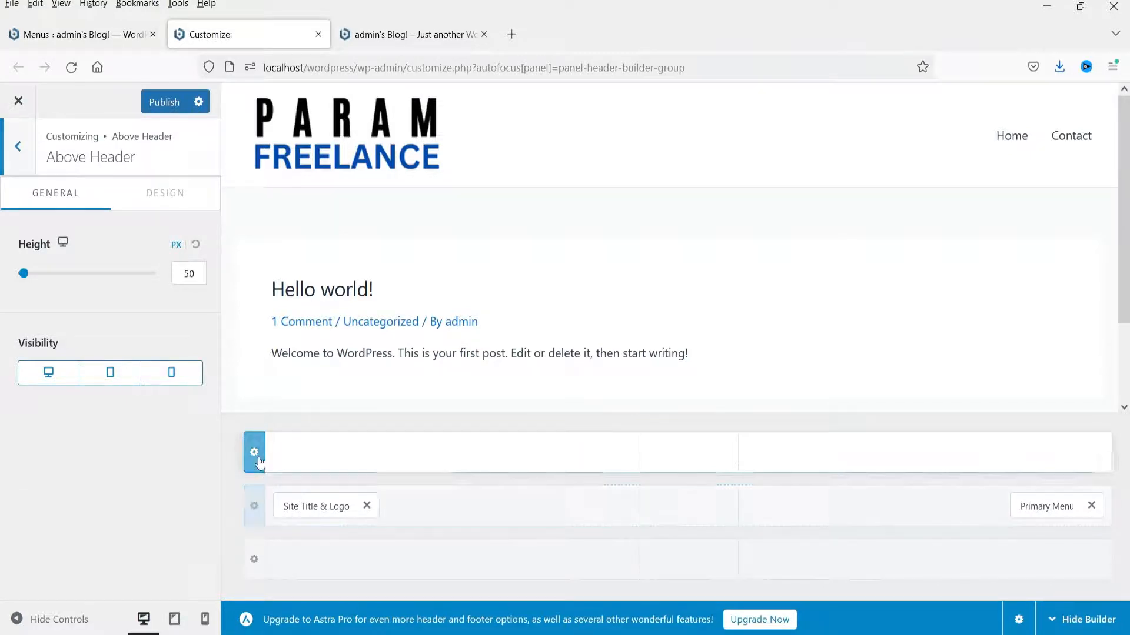
click(164, 195)
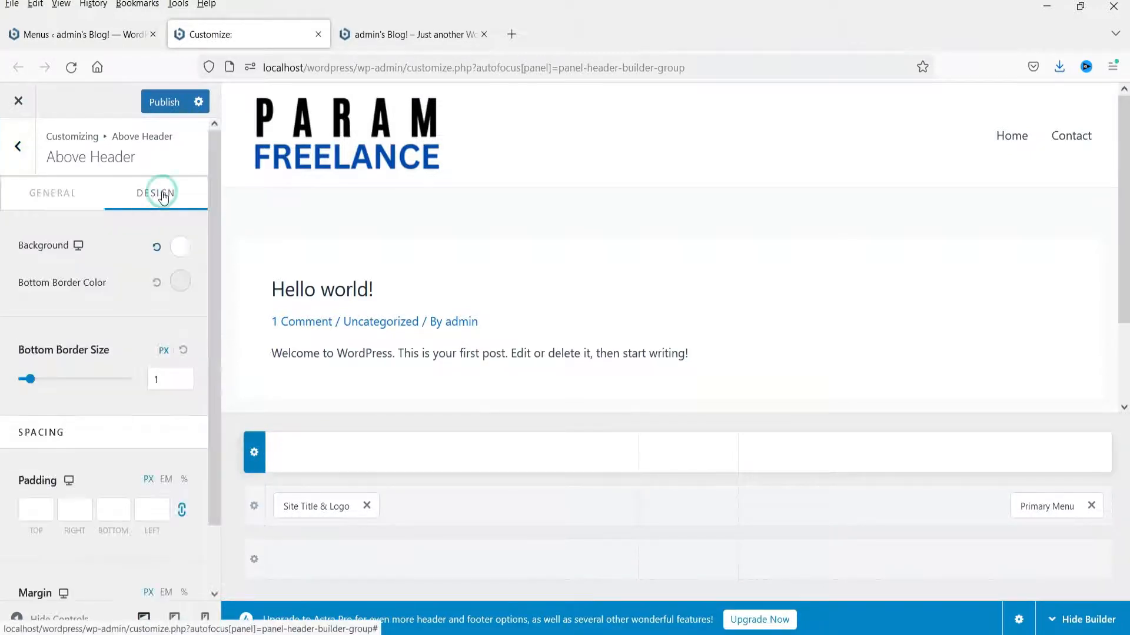
click(180, 247)
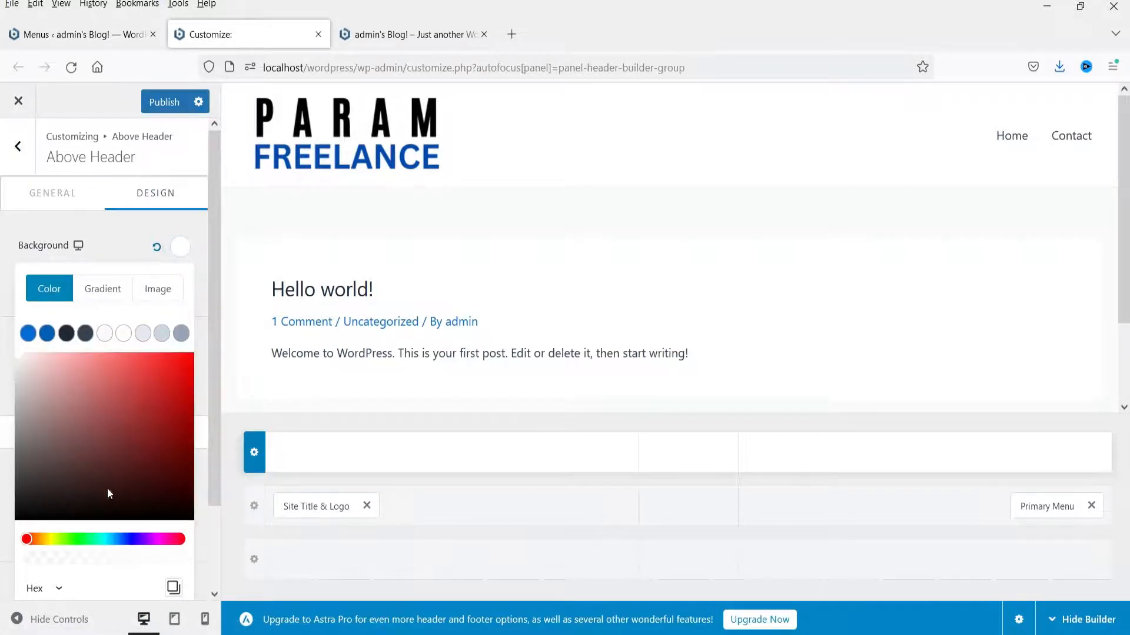
click(125, 494)
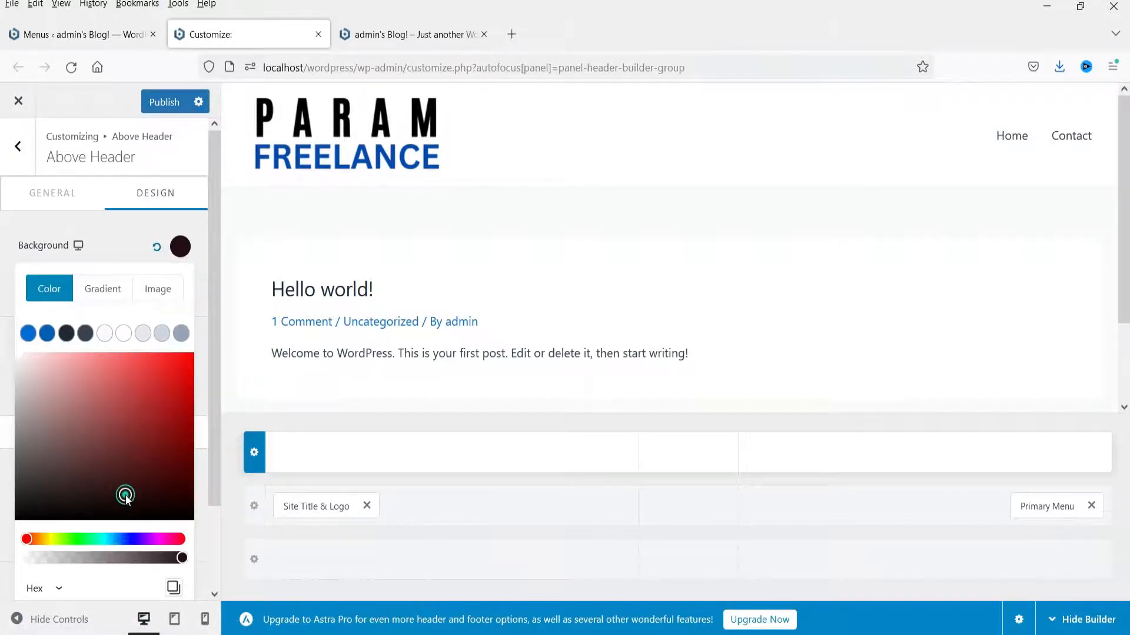
click(111, 239)
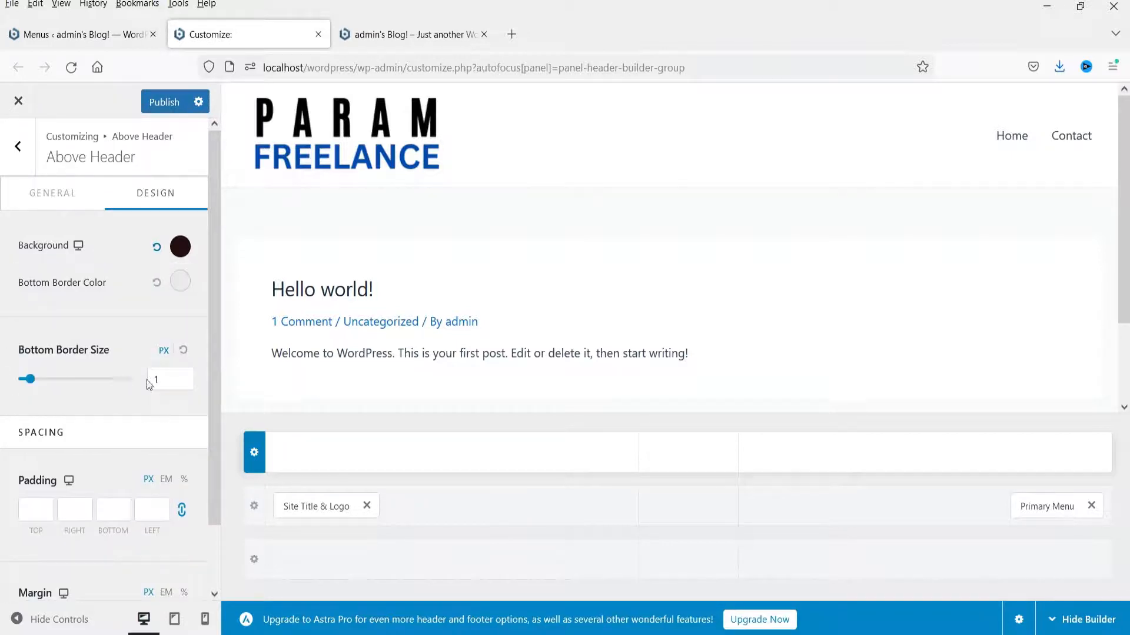
scroll(88, 412, down, 2)
click(34, 439)
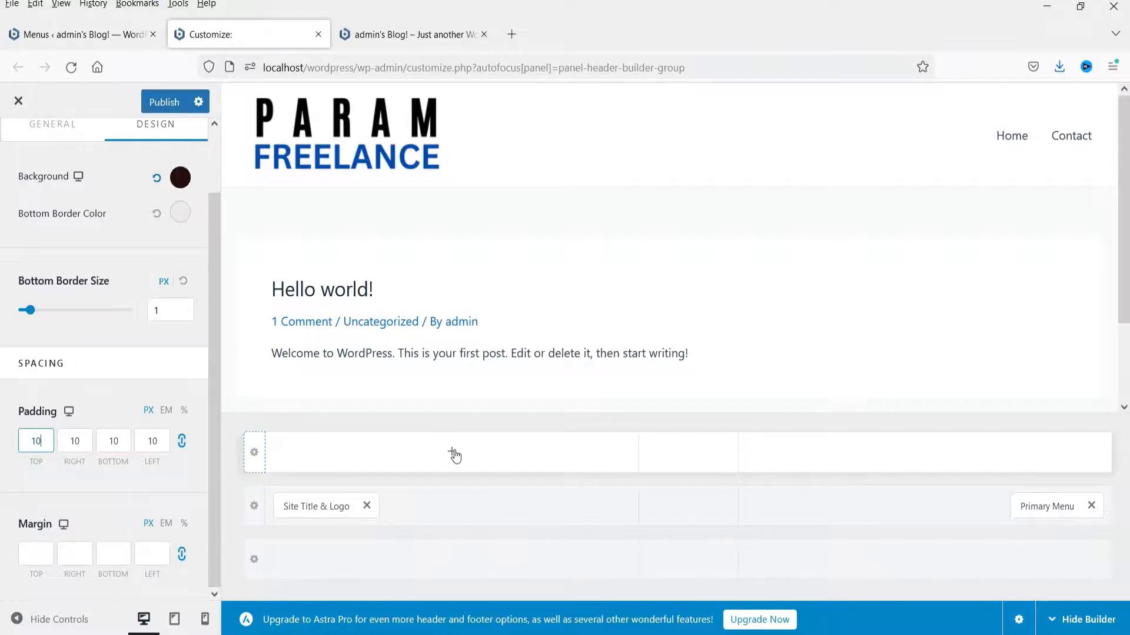
Add a Social element to the left section of the Above Header row and open its settings.
click(452, 454)
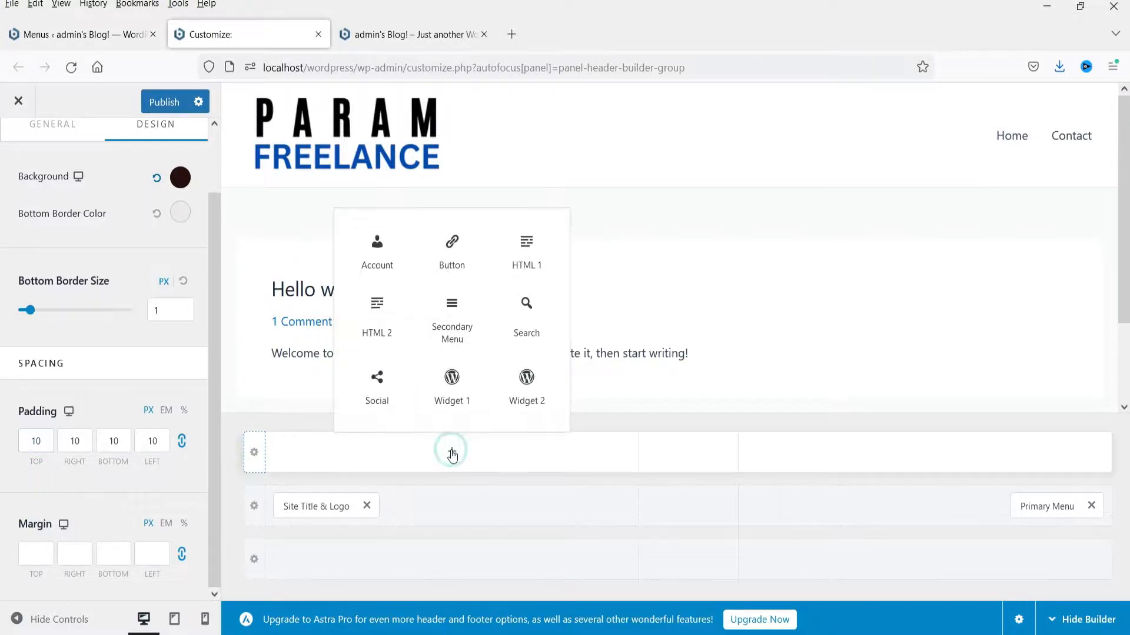
click(383, 391)
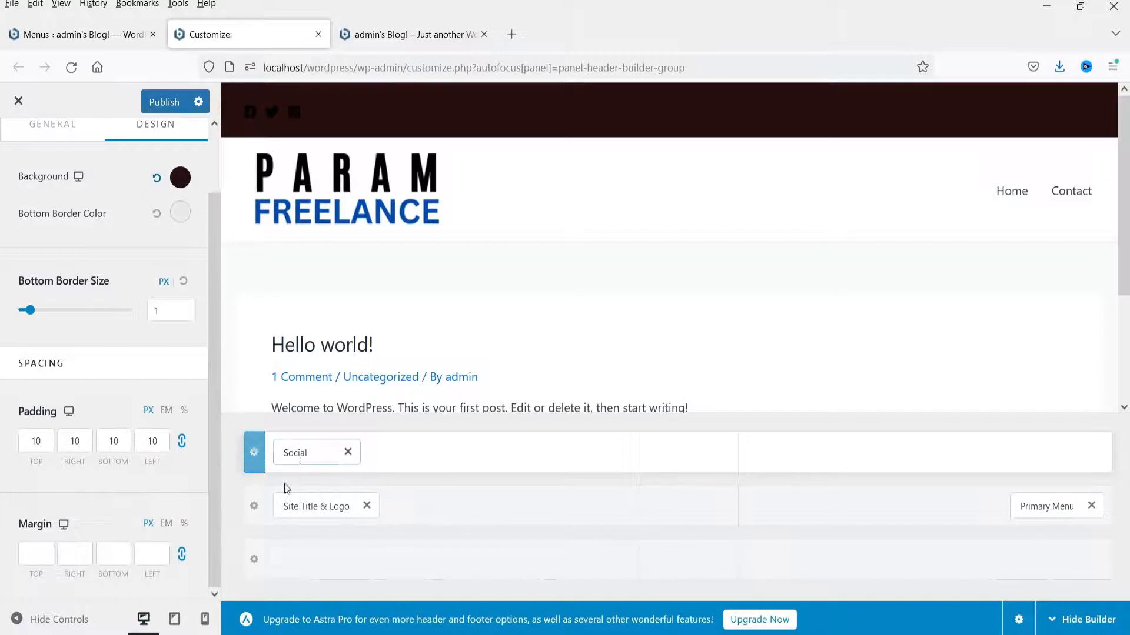
click(305, 450)
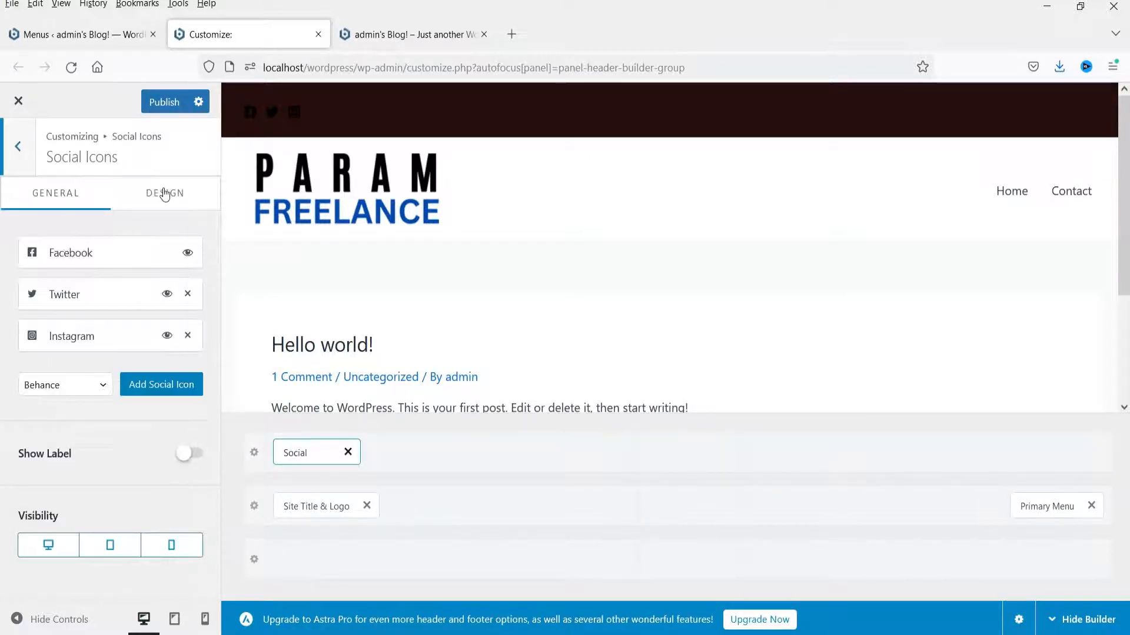
Set the normal icon color and label color of the social icons to white.
click(165, 194)
click(154, 336)
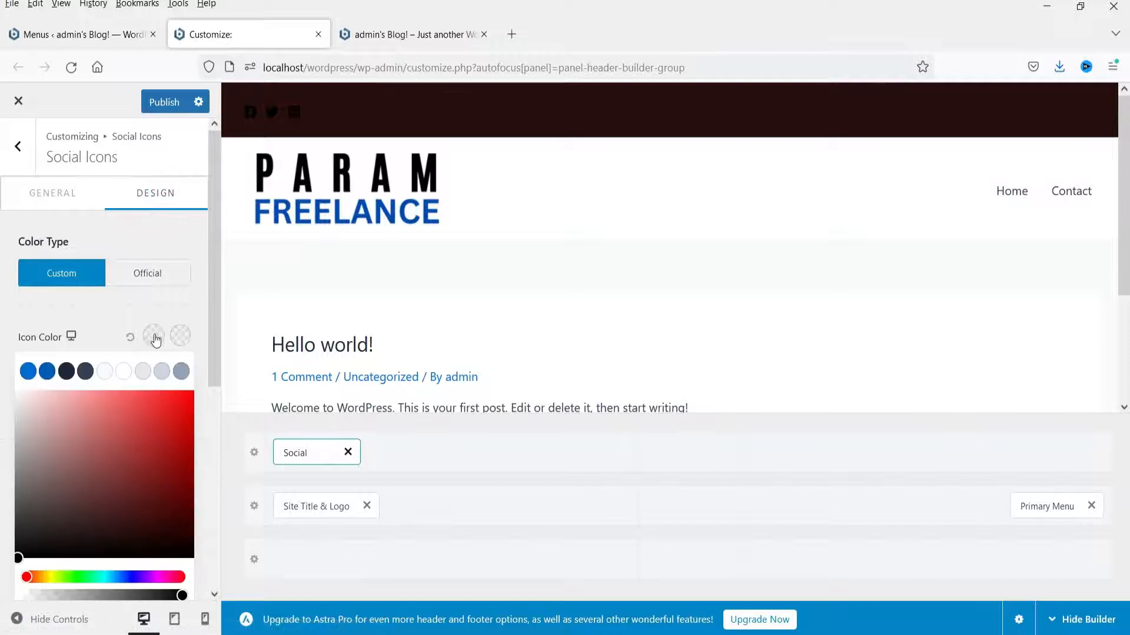
click(123, 371)
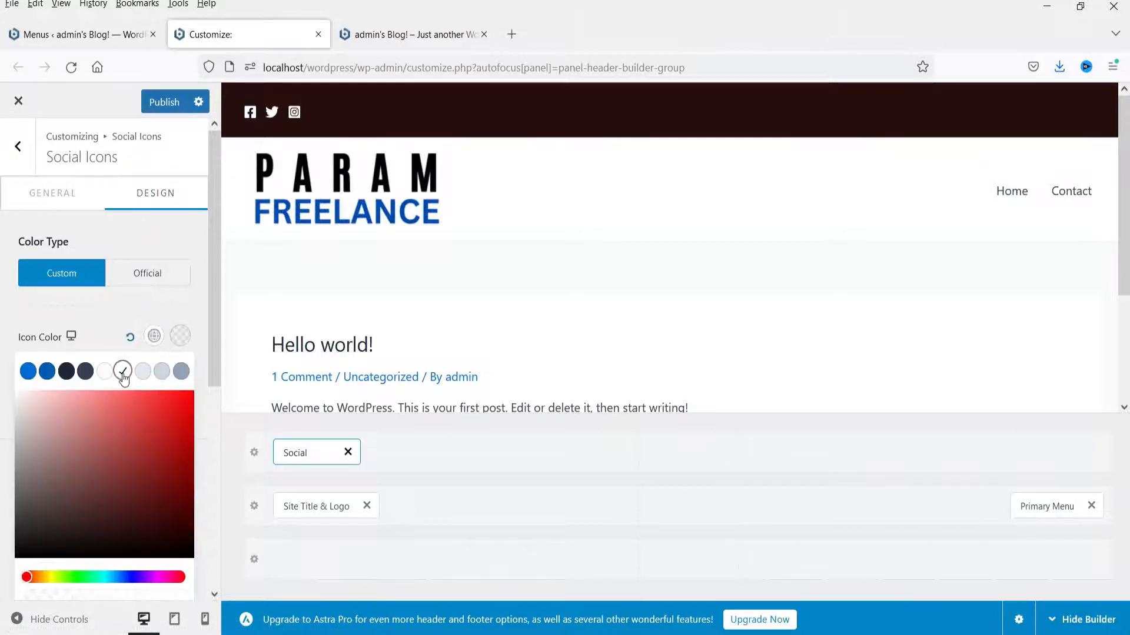
click(100, 326)
click(143, 370)
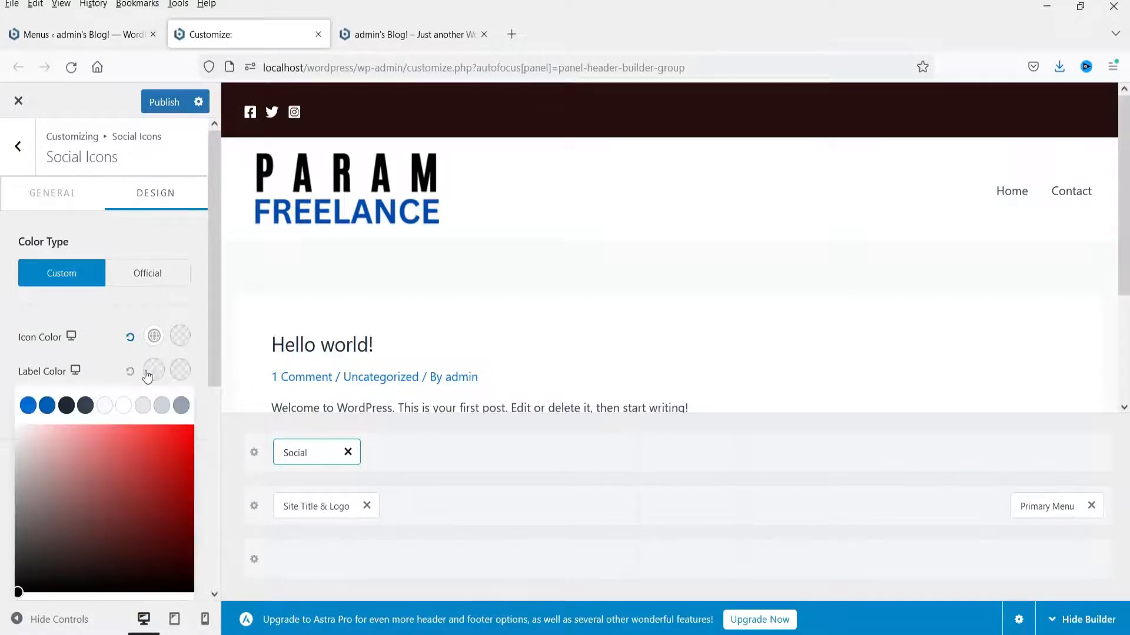
click(122, 406)
click(102, 353)
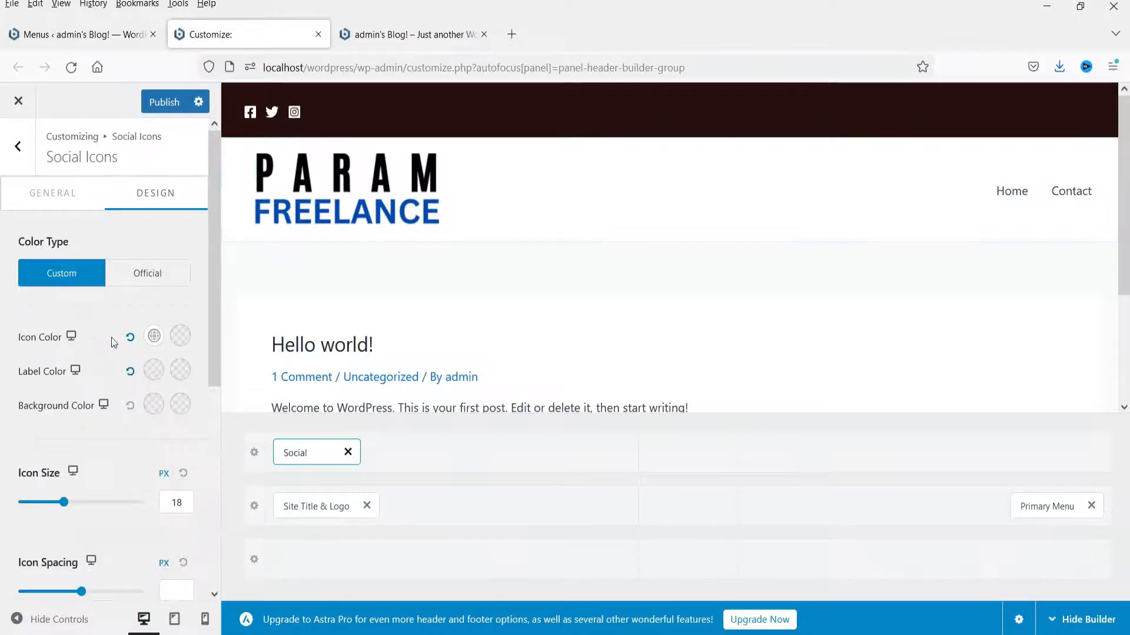
Set the social icons' size to 25 px and their spacing to 10 px.
scroll(75, 344, down, 2)
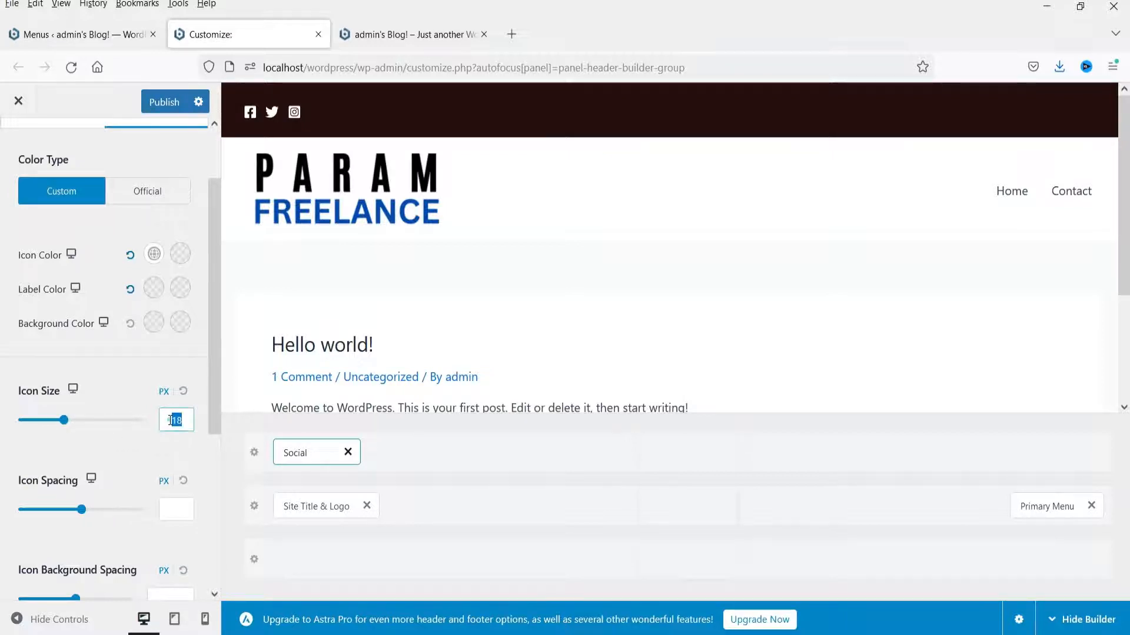
text(25)
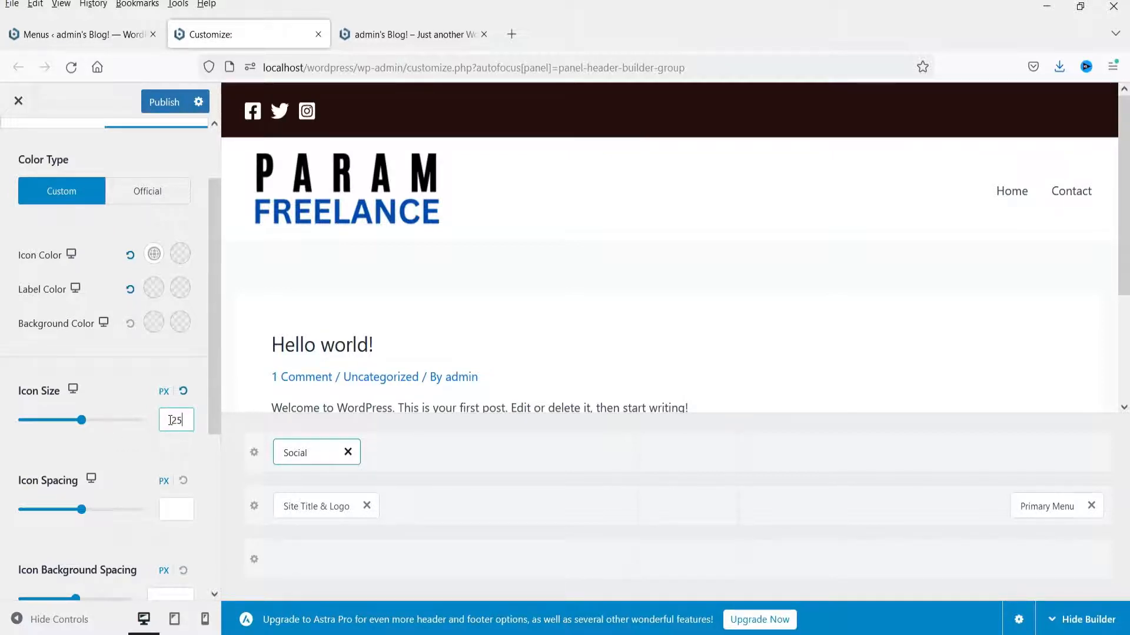
click(163, 510)
text(10)
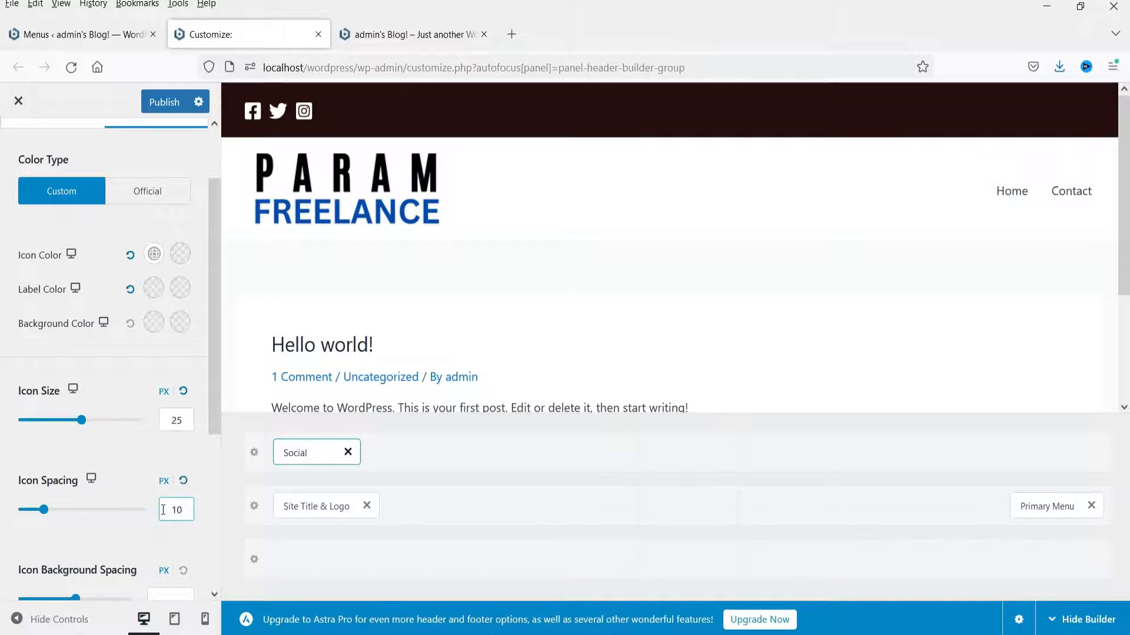
scroll(126, 518, down, 3)
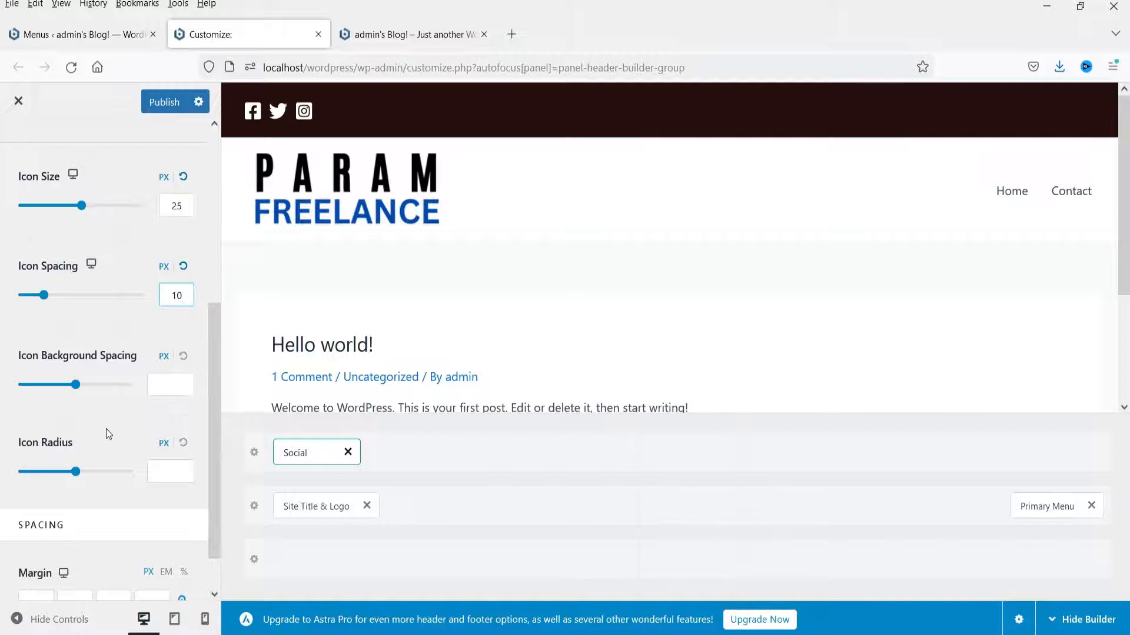
scroll(108, 446, down, 1)
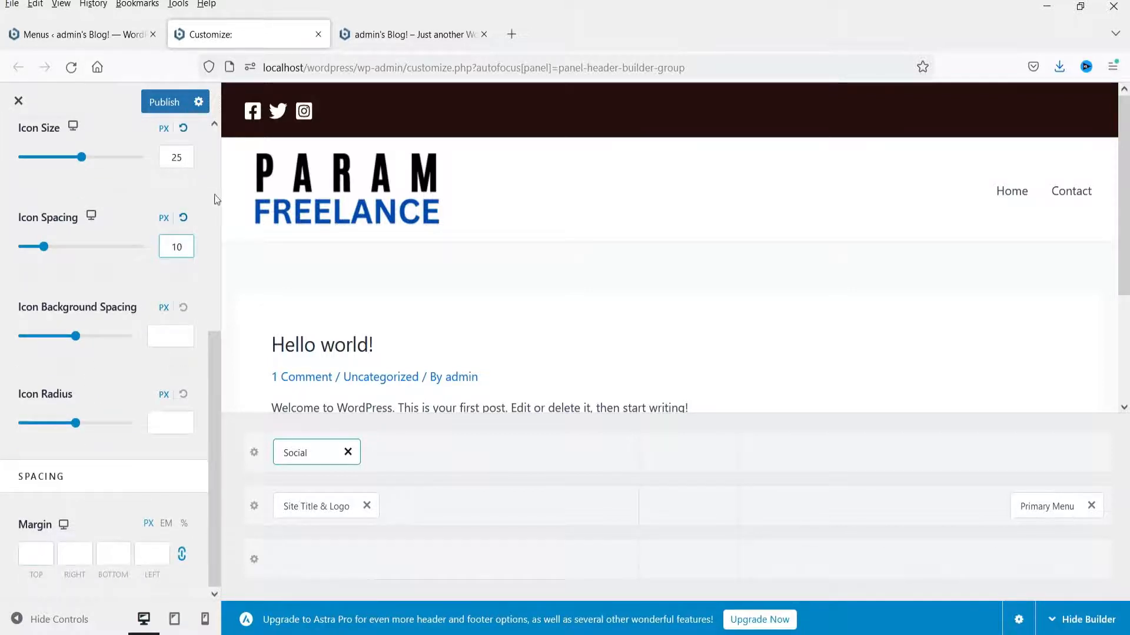
click(232, 92)
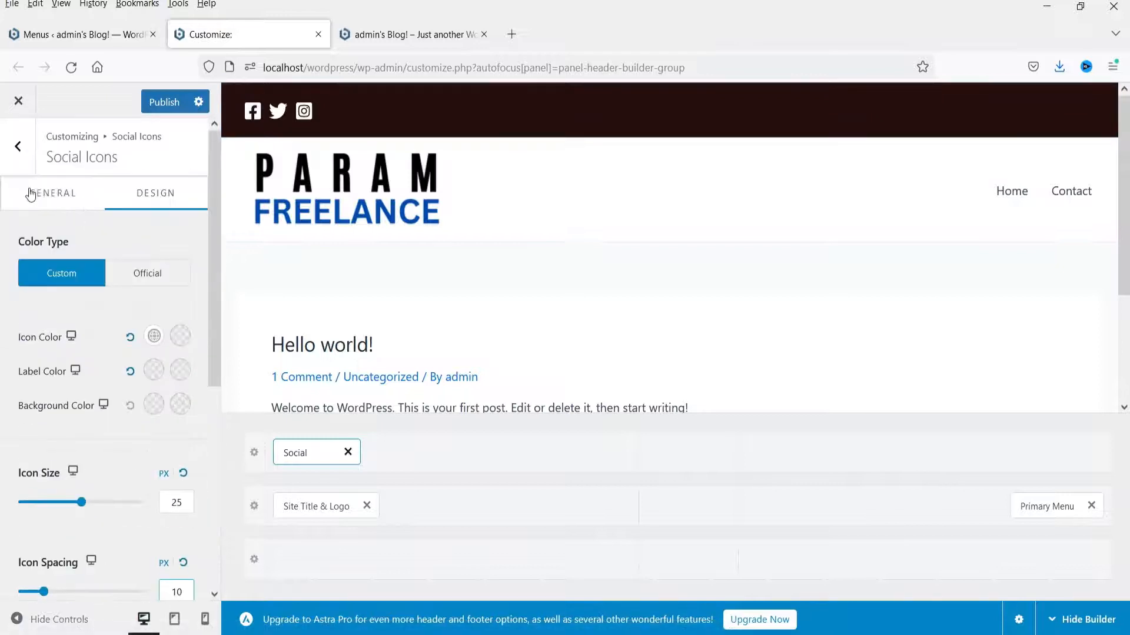
click(60, 203)
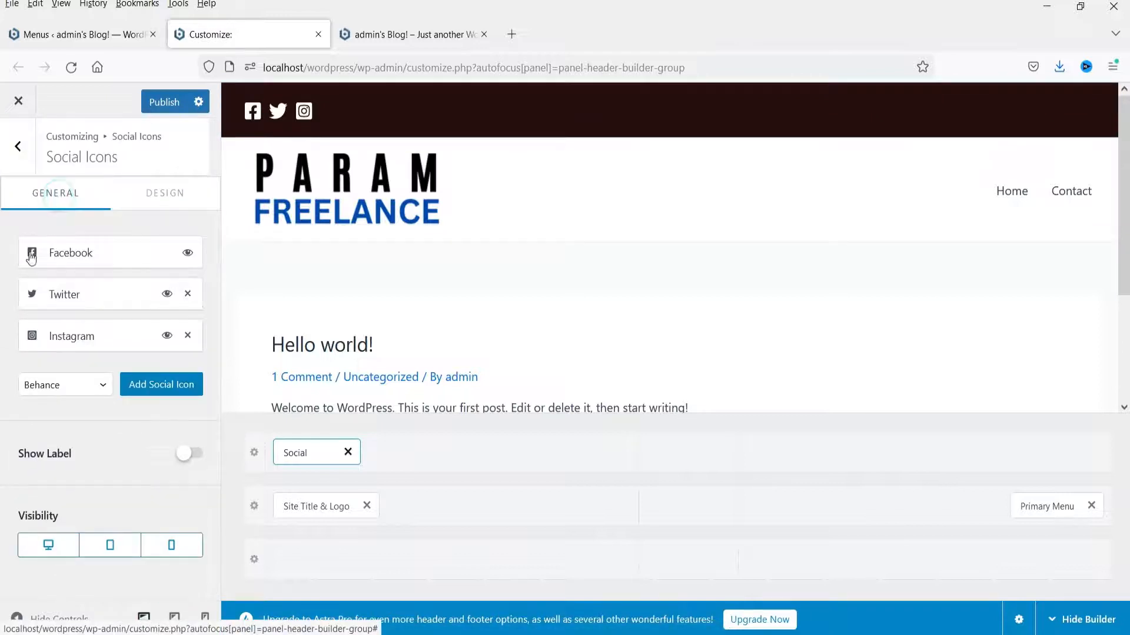
click(67, 258)
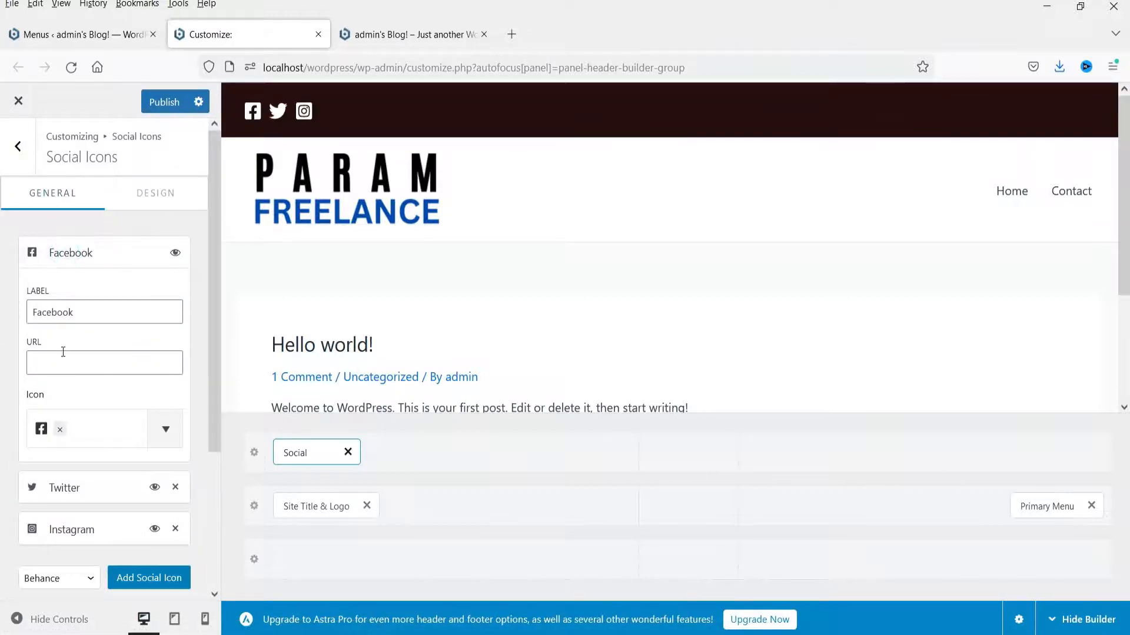
click(60, 367)
text(http)
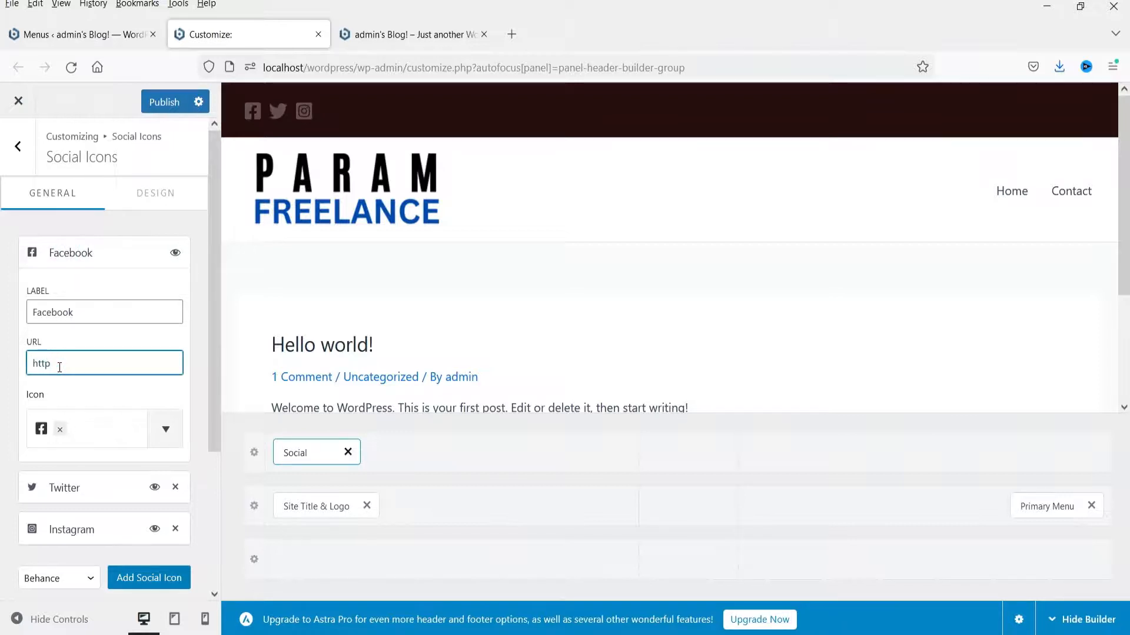
text(s://facebook.com)
click(88, 295)
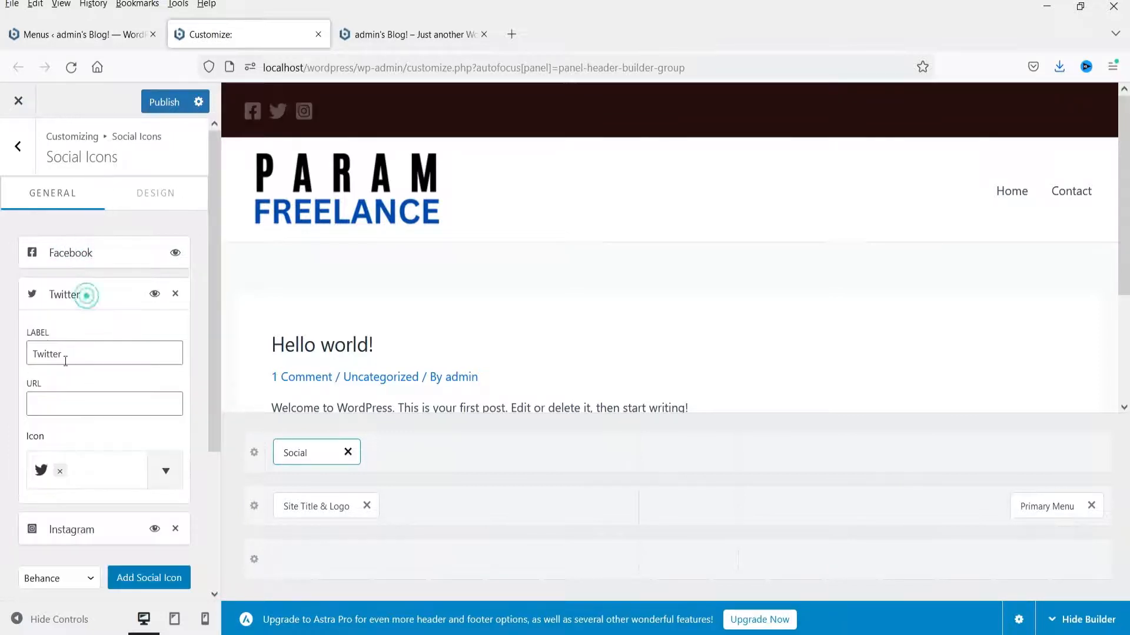
click(50, 410)
text(https)
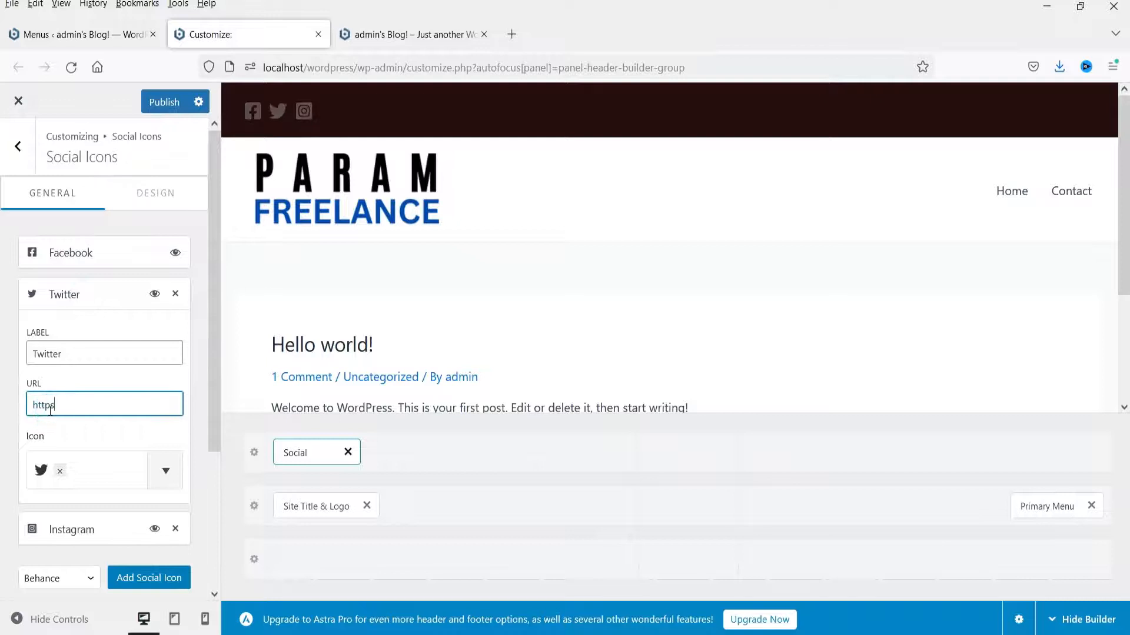
text(://twitter.com)
click(63, 297)
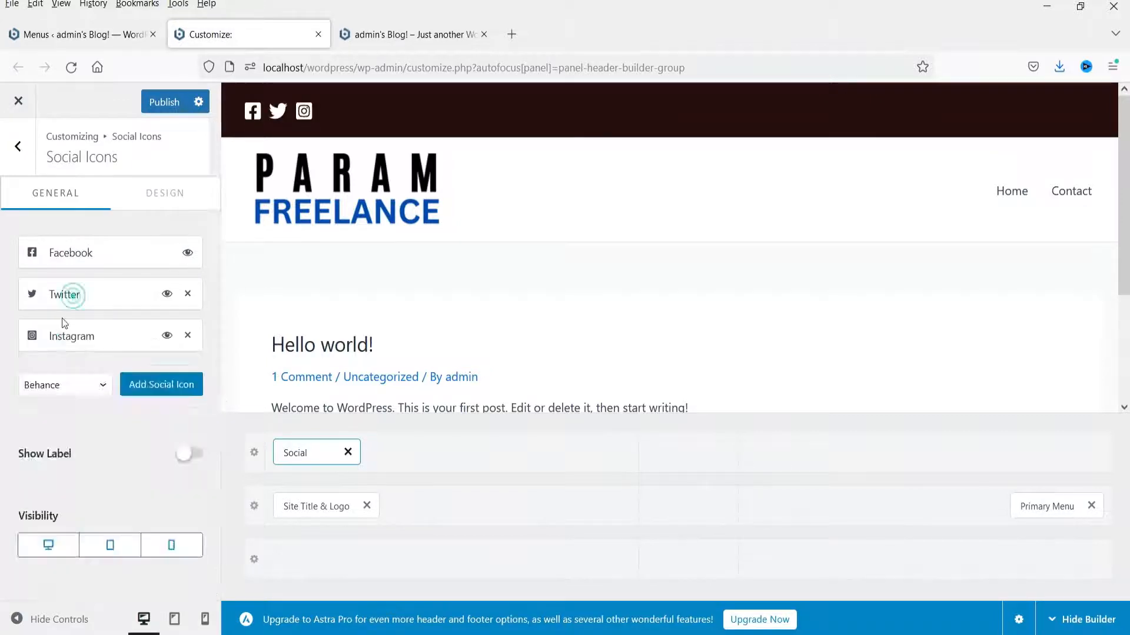
Relabel the Instagram social item as Youtube and replace its icon with the YouTube play icon.
click(55, 334)
drag(102, 398, 15, 399)
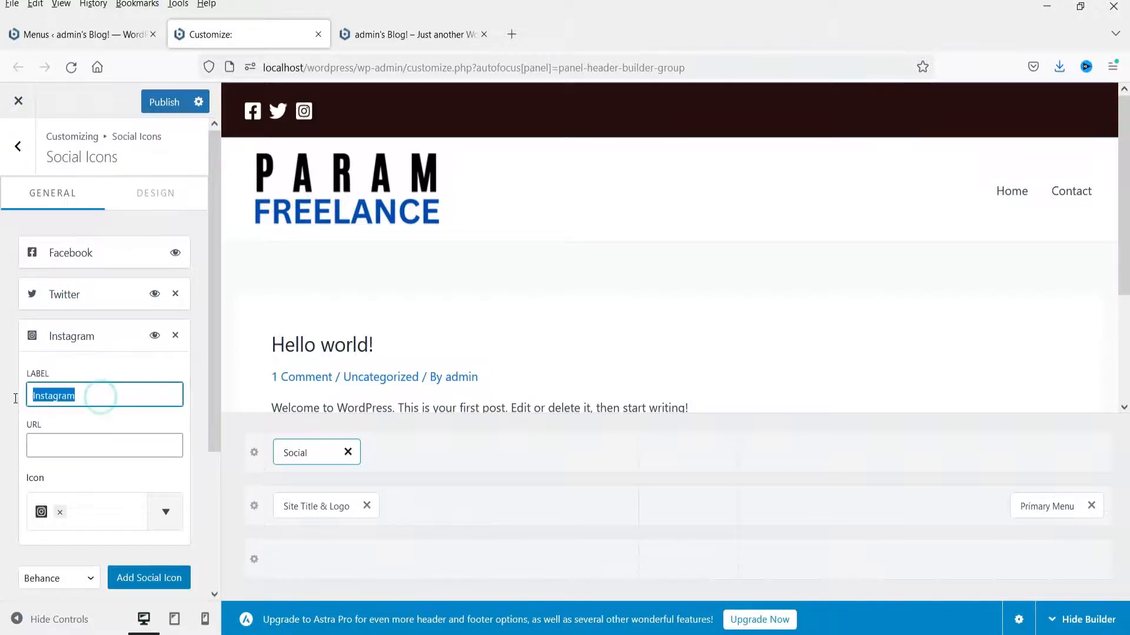
text(Youtube)
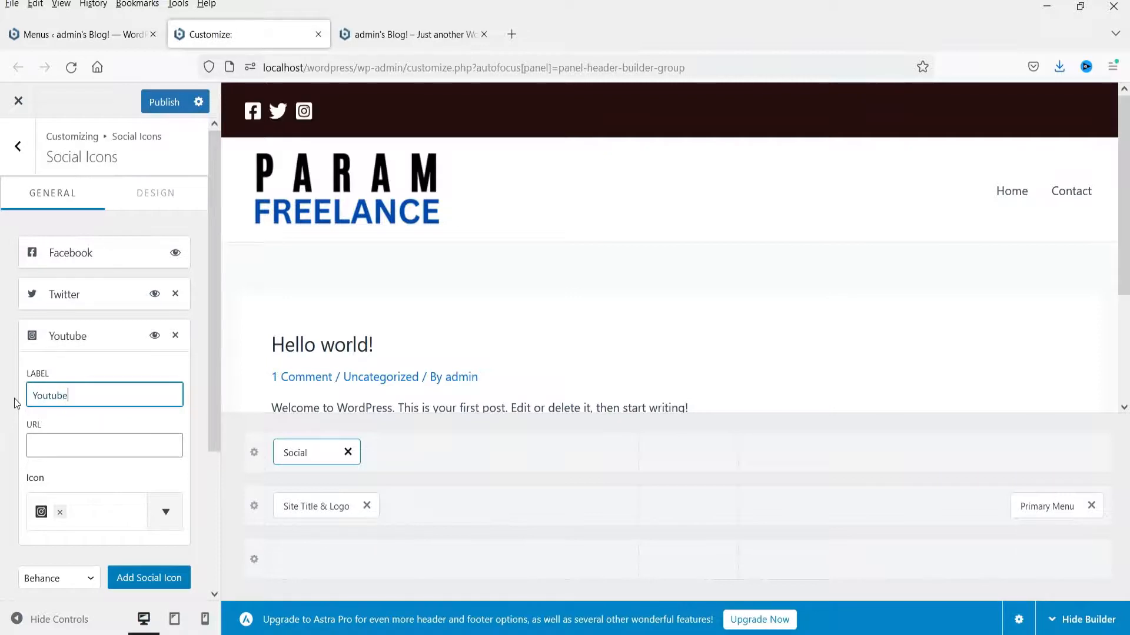
click(44, 522)
text(y)
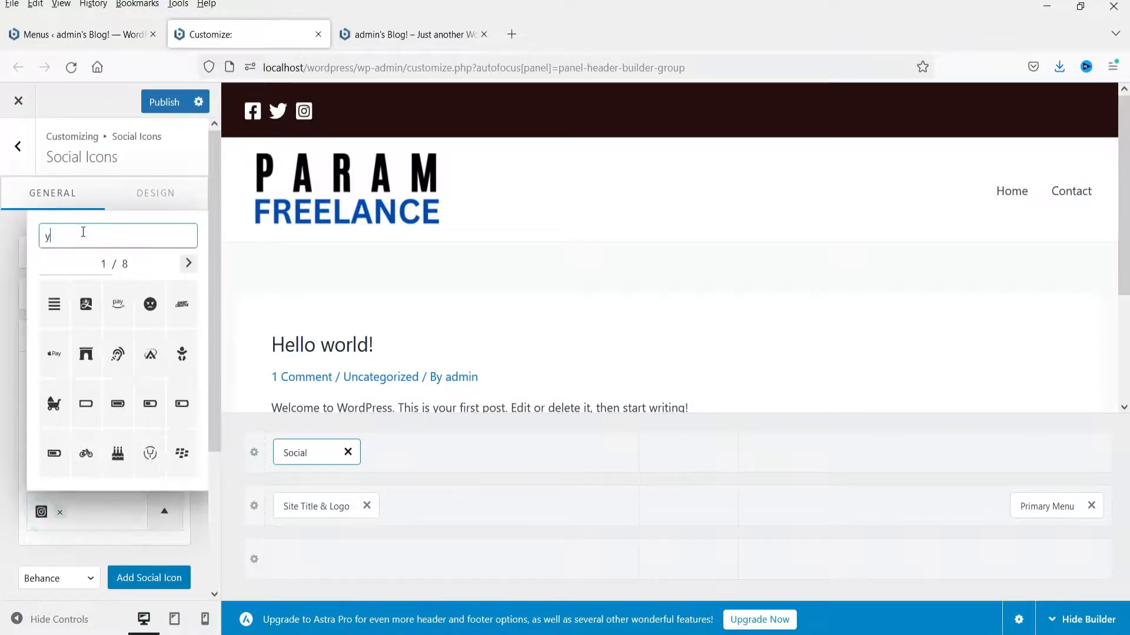
text(ou)
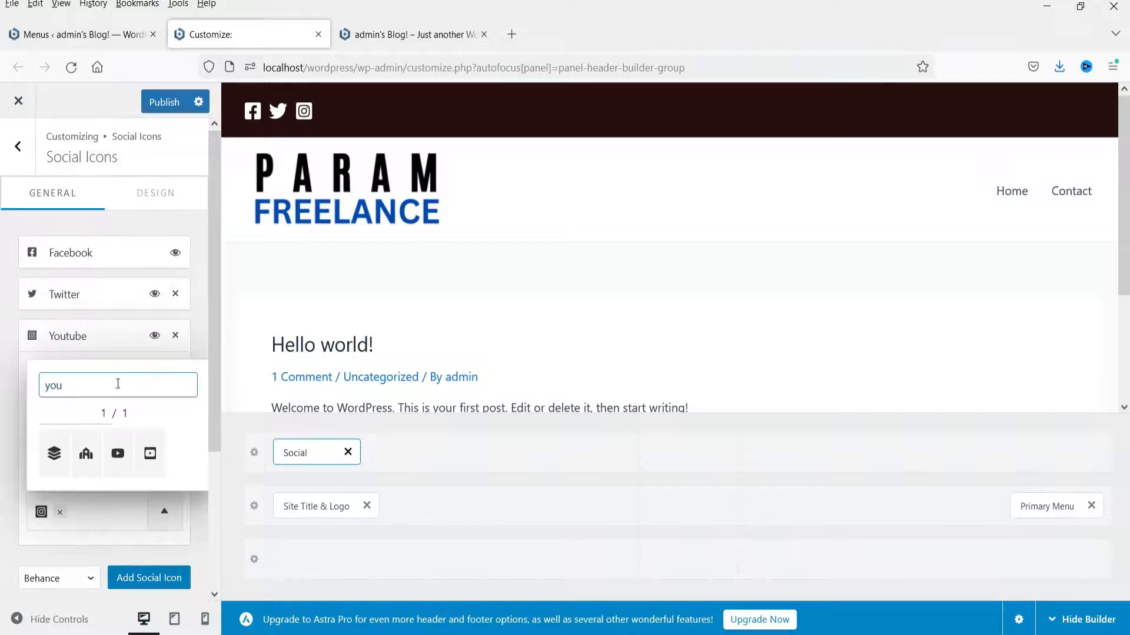
click(124, 459)
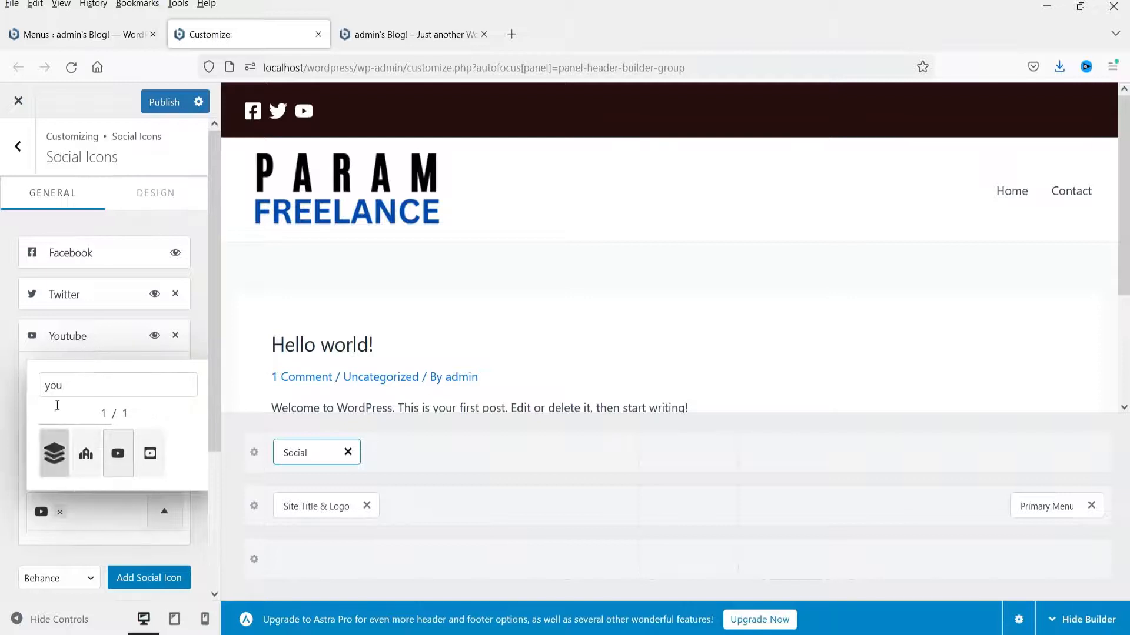
click(98, 343)
click(96, 344)
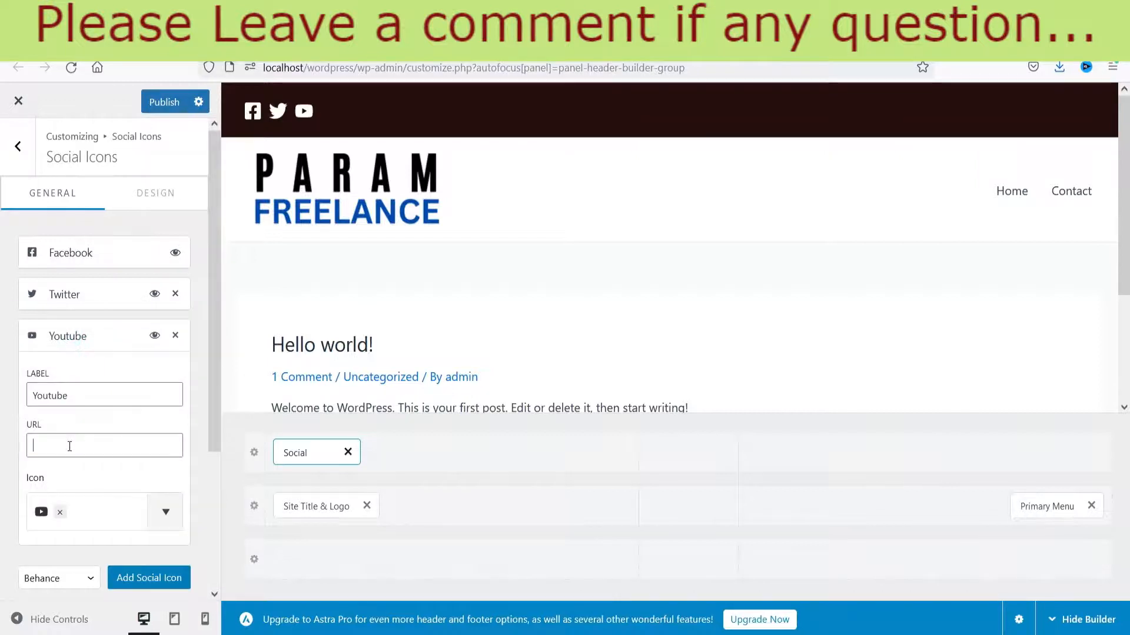
click(69, 445)
text(https://youtube.com/)
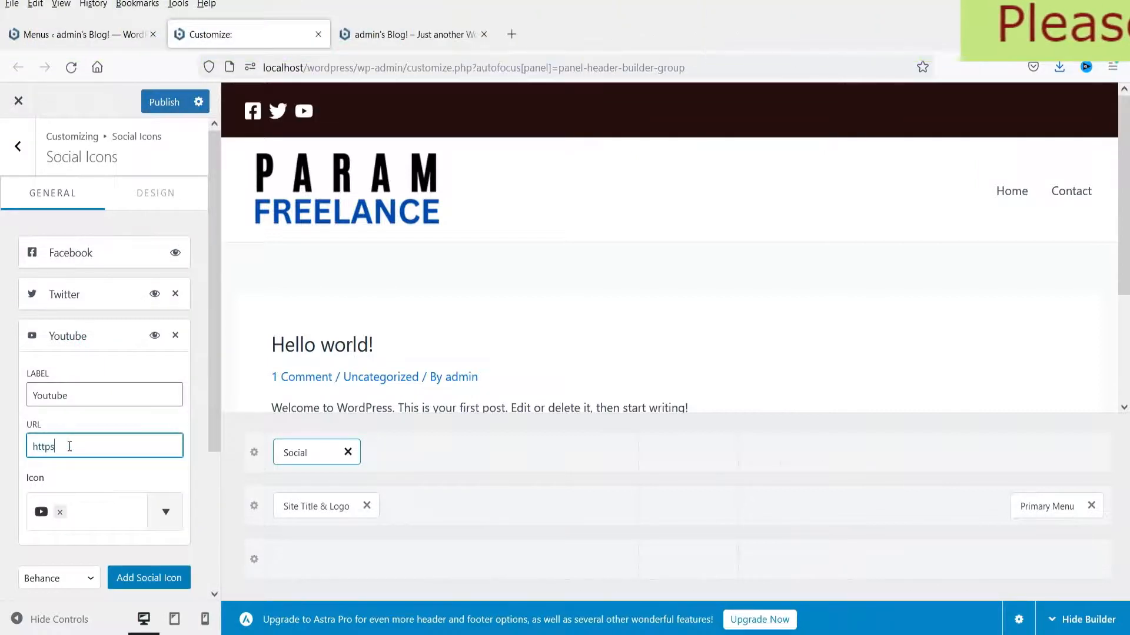
text(@ParamFreelance/)
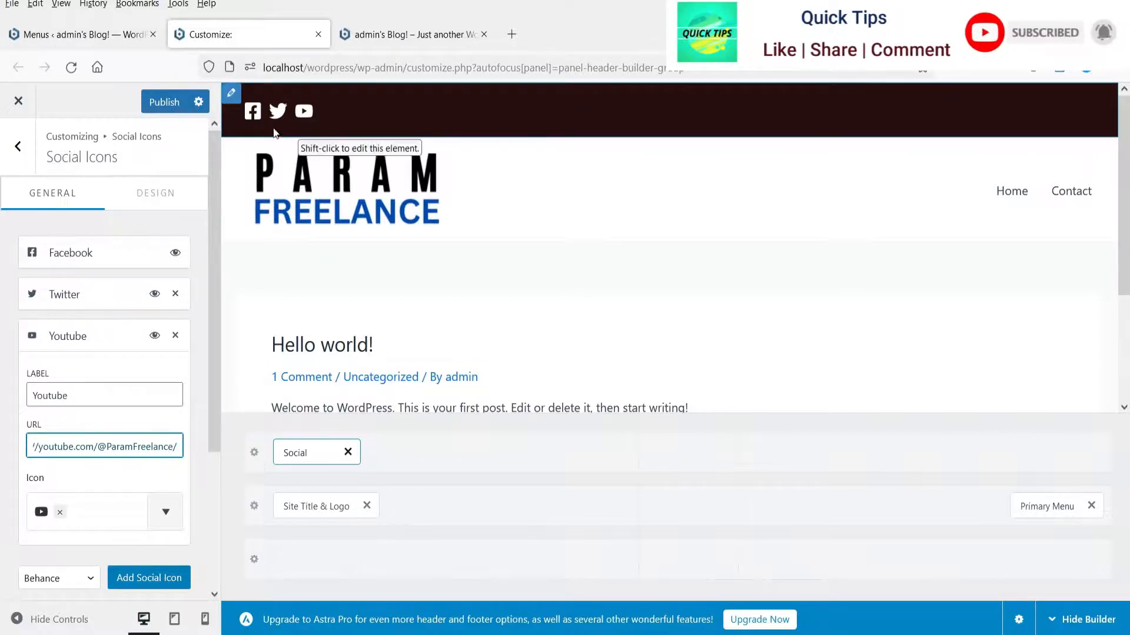
click(83, 331)
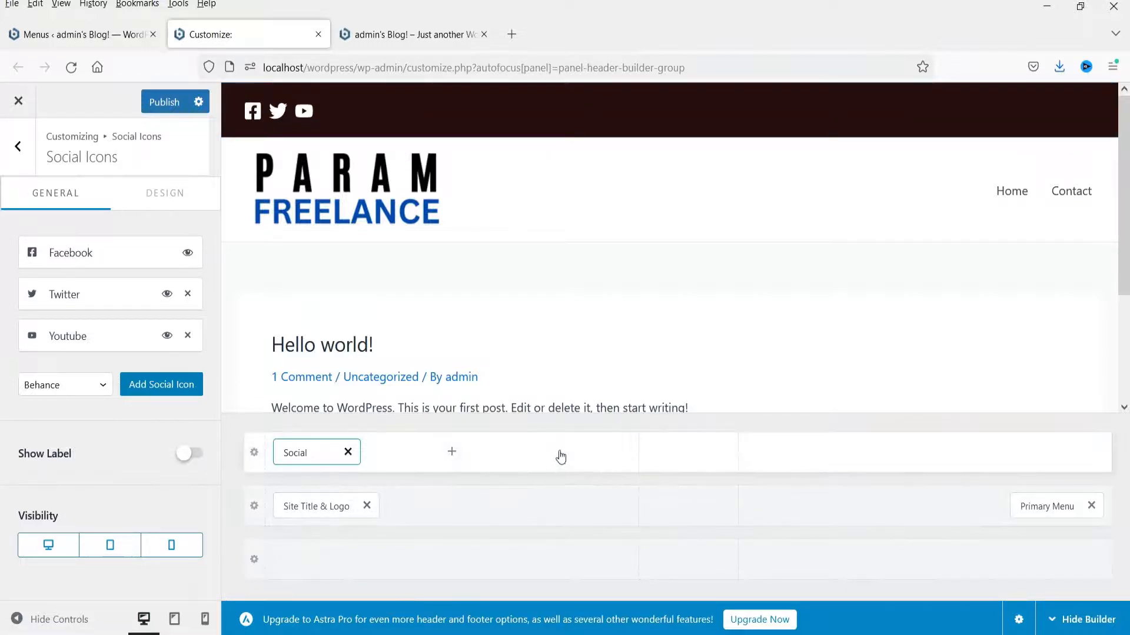
Set the Above Header row's height to 35 px.
click(254, 454)
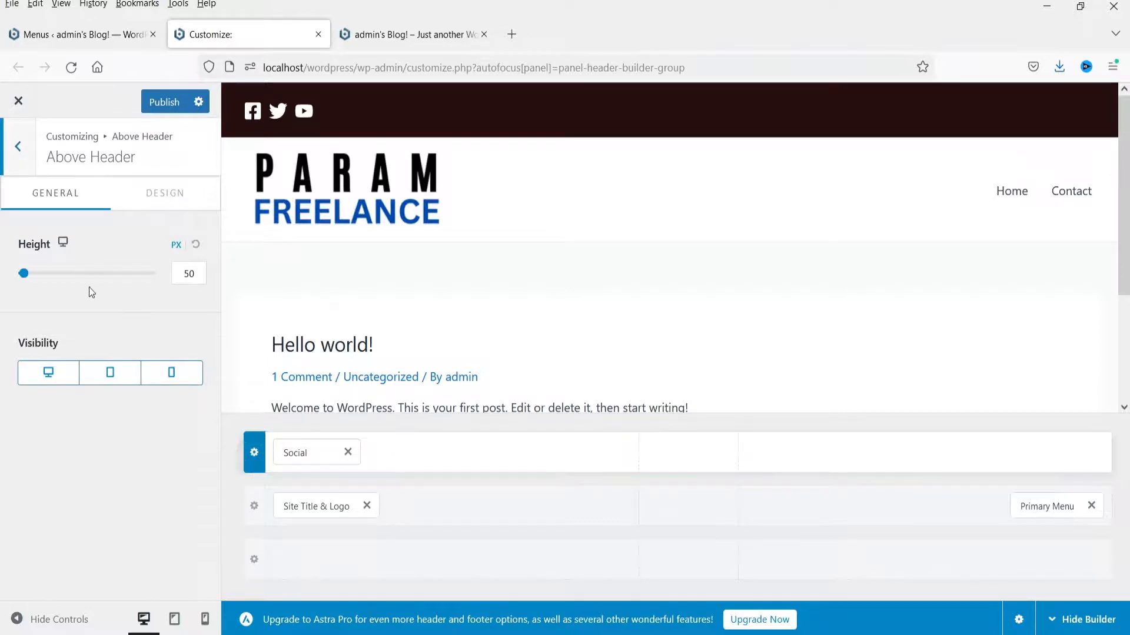
drag(188, 273, 181, 273)
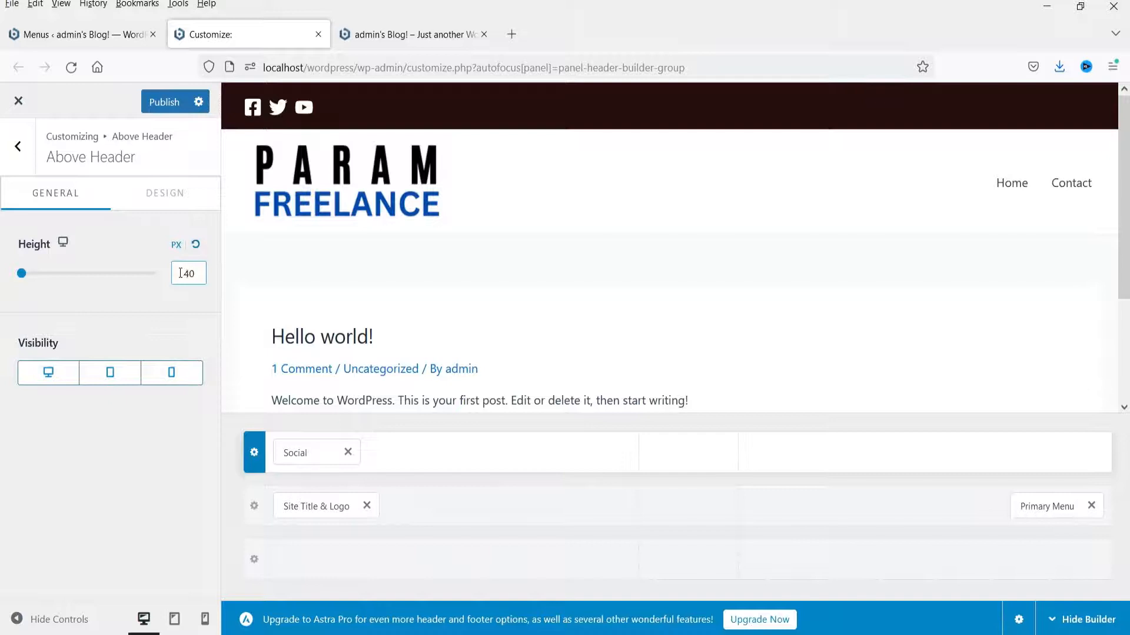
double_click(181, 273)
text(35)
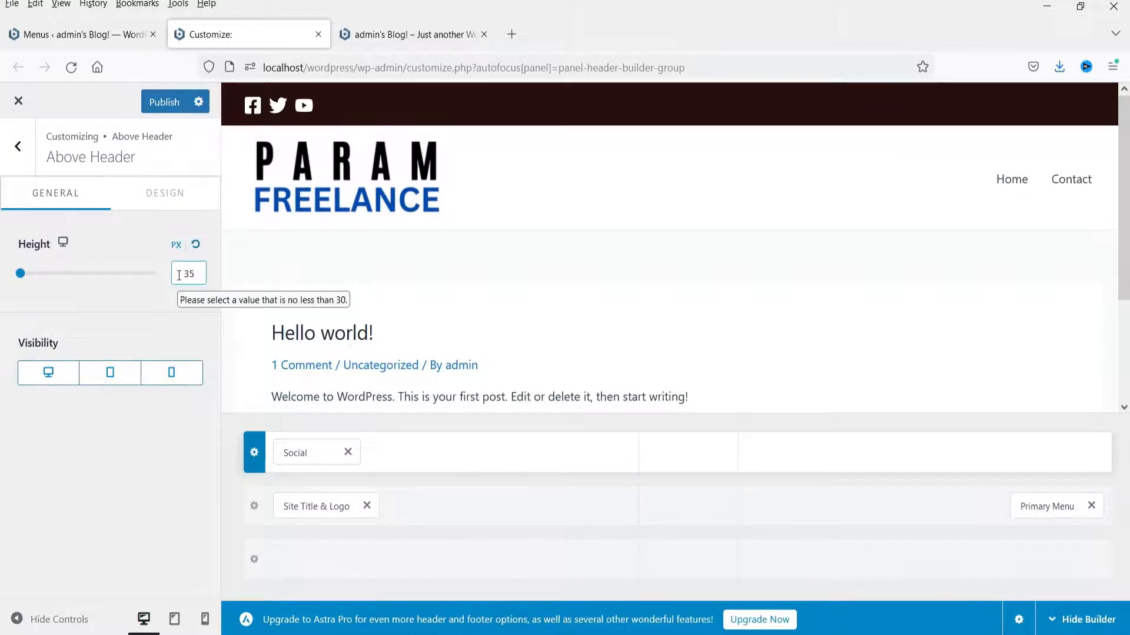
Try a padding of 5 px on all sides of the Above Header row and set it back to 10 px.
click(158, 194)
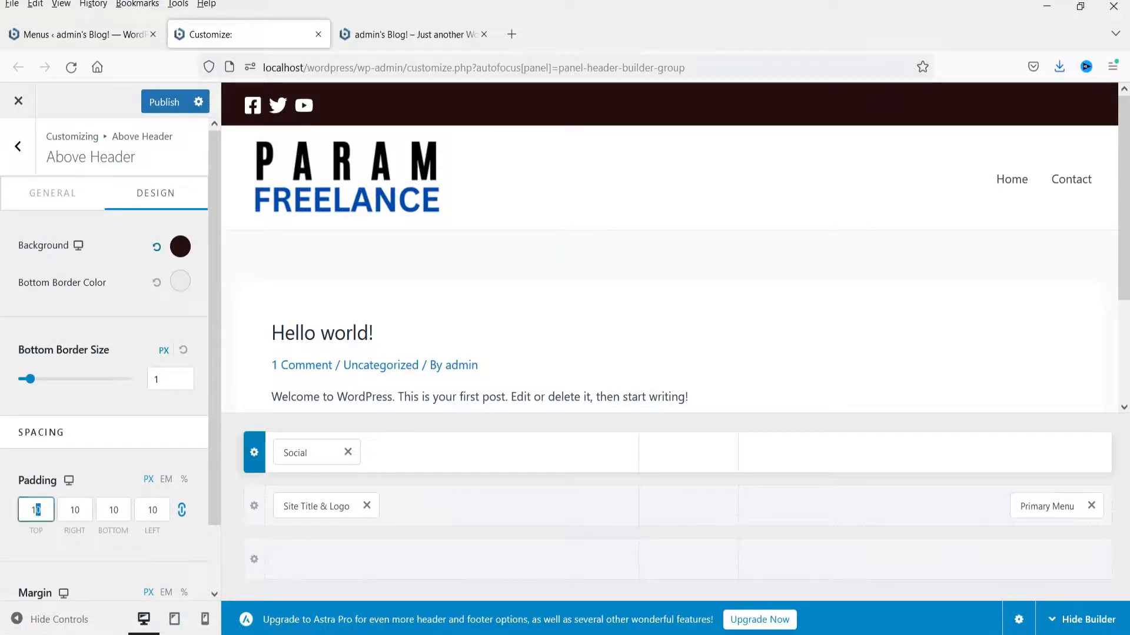
double_click(37, 510)
text(5)
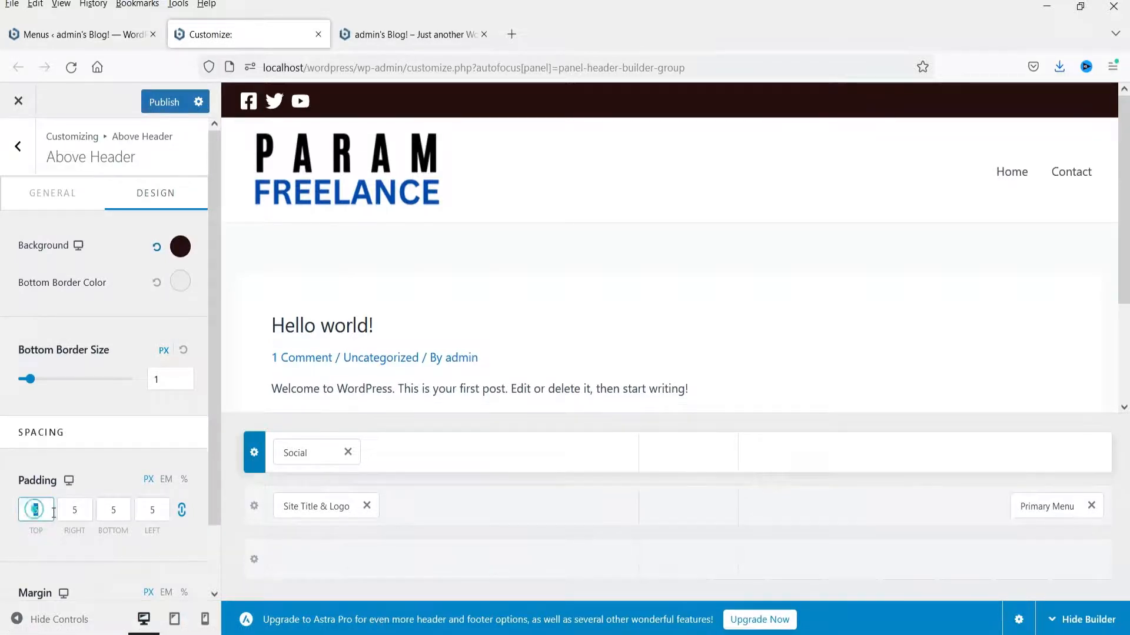
text(10)
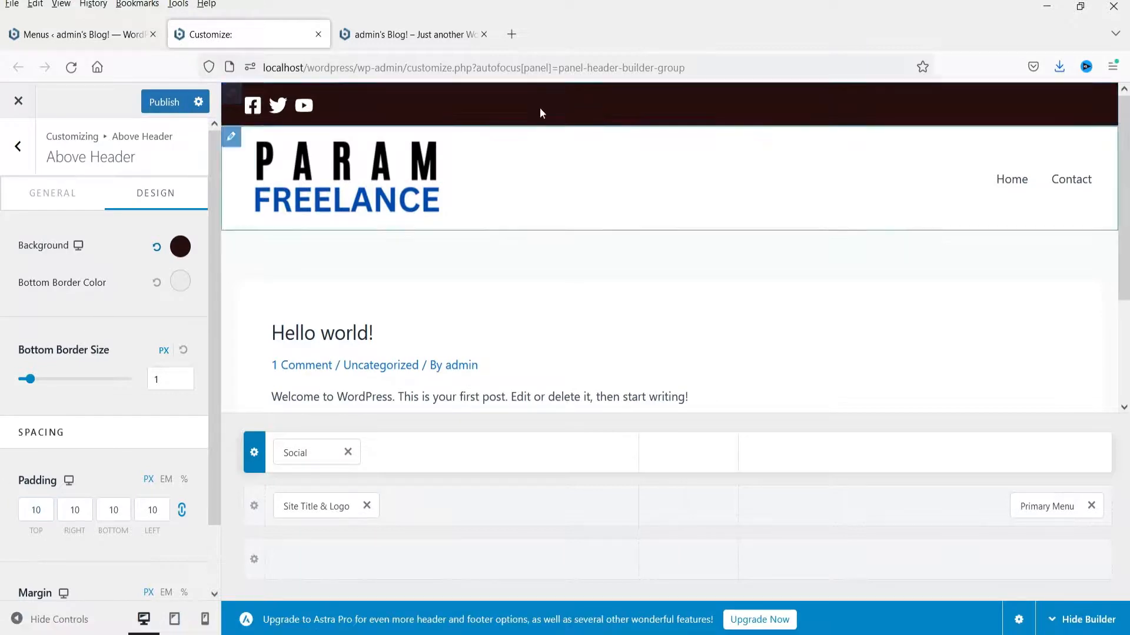
Add a Button element to the right section of the Above Header row and open its settings.
click(926, 453)
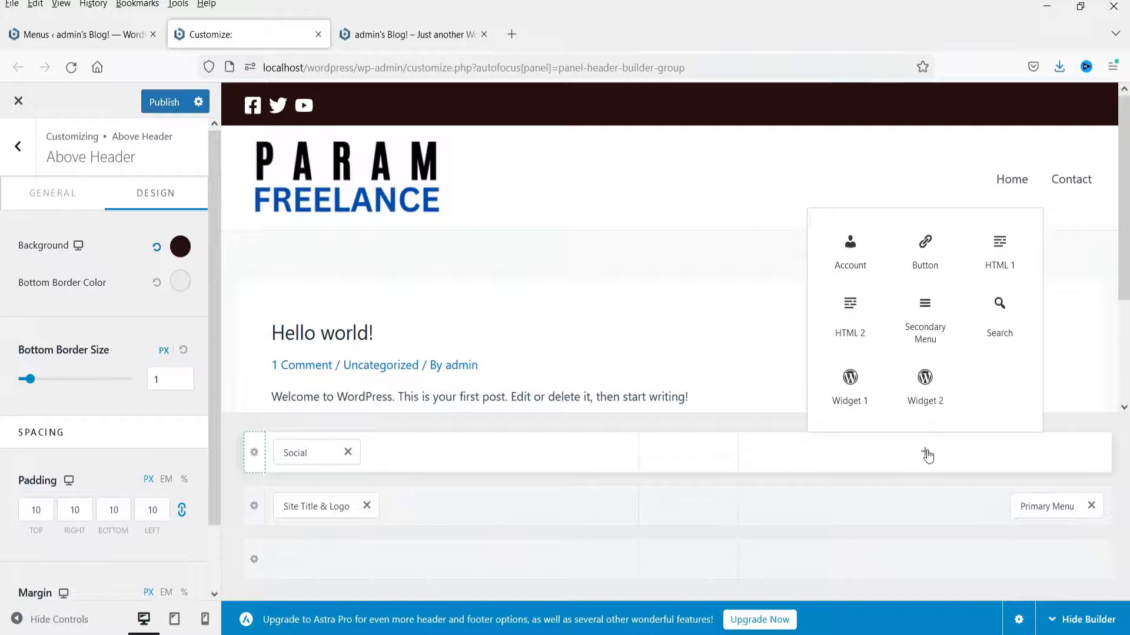
click(925, 253)
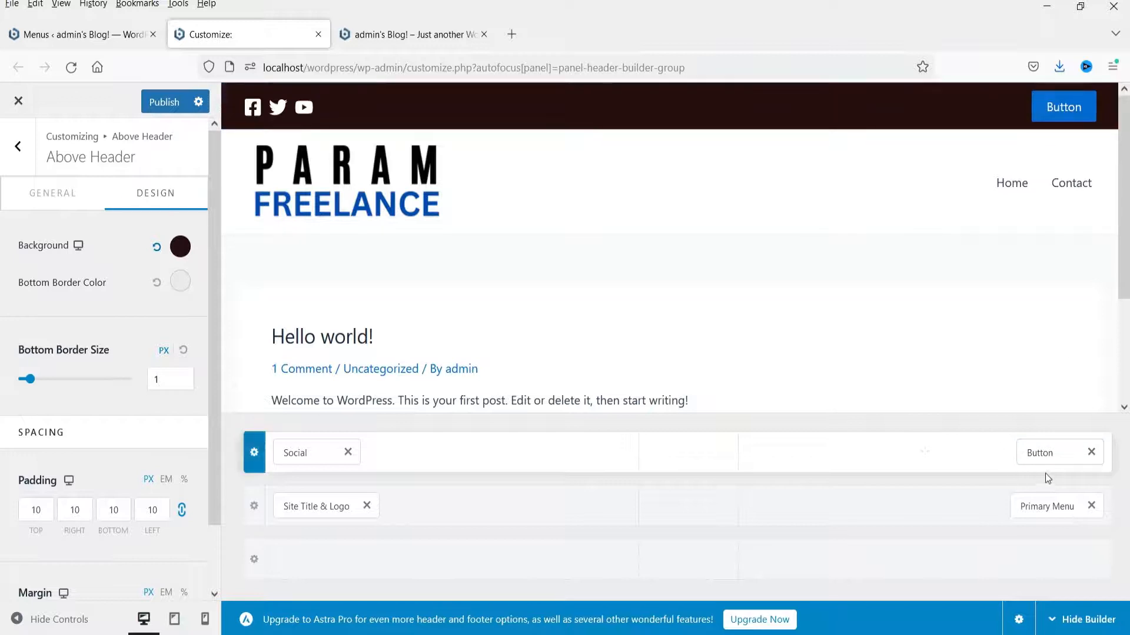
click(1053, 453)
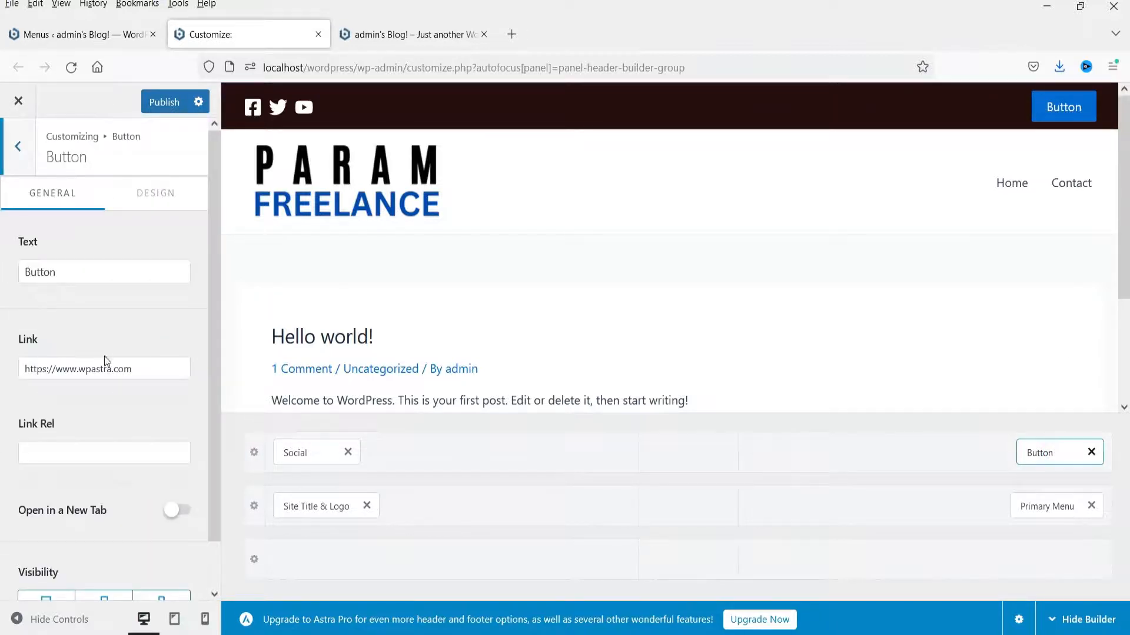
Set the header button's text to "Call:" followed by the phone number.
double_click(63, 272)
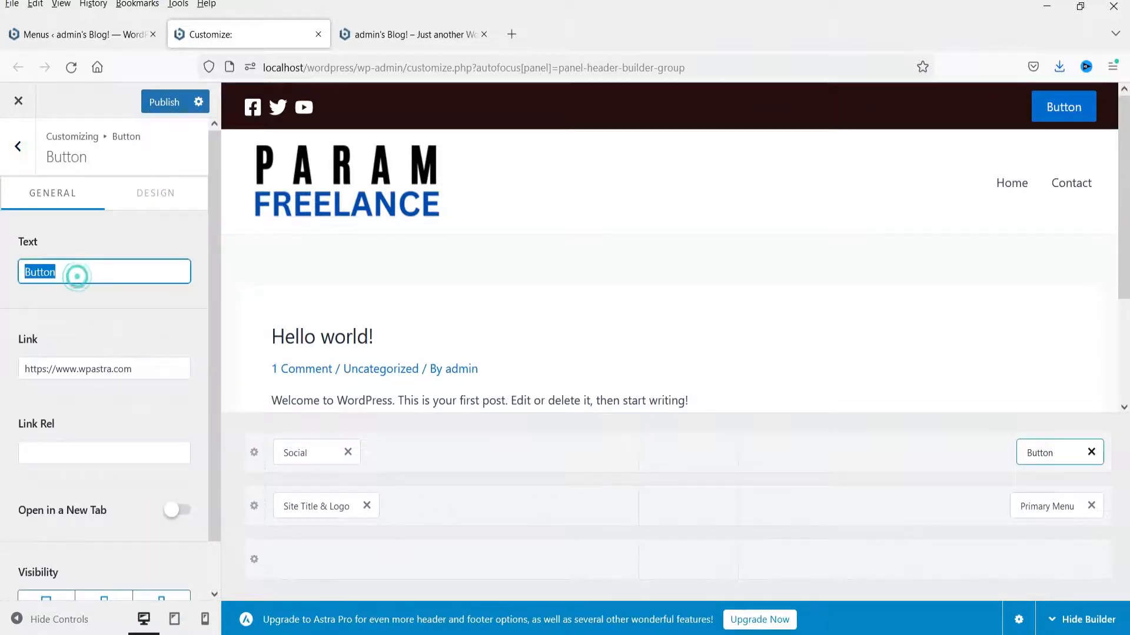
text(Call)
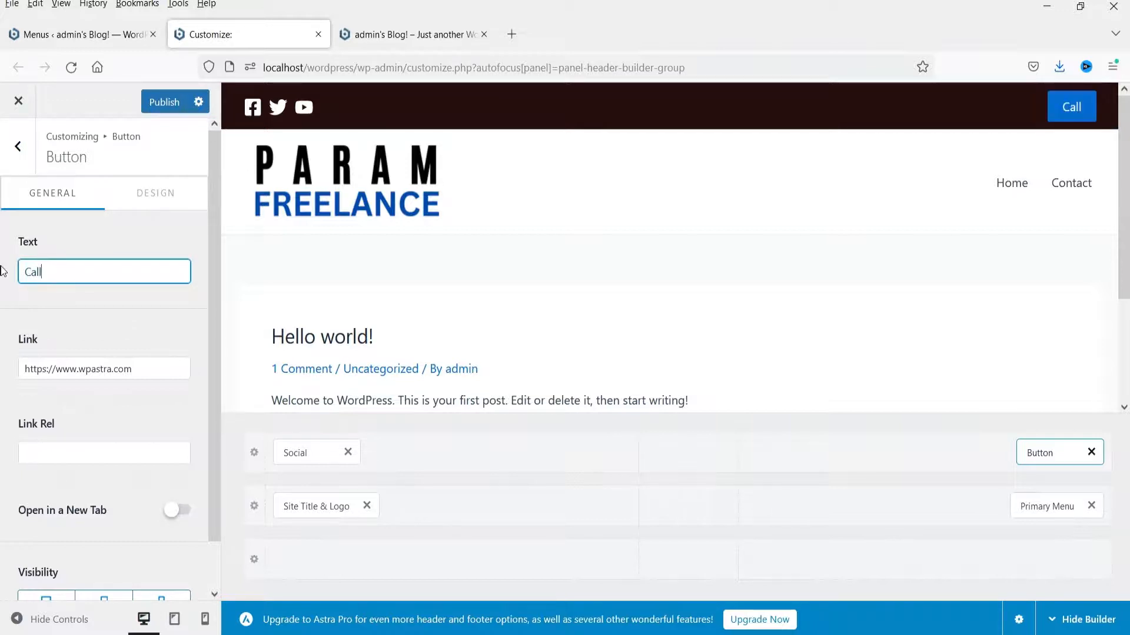
text(: 123)
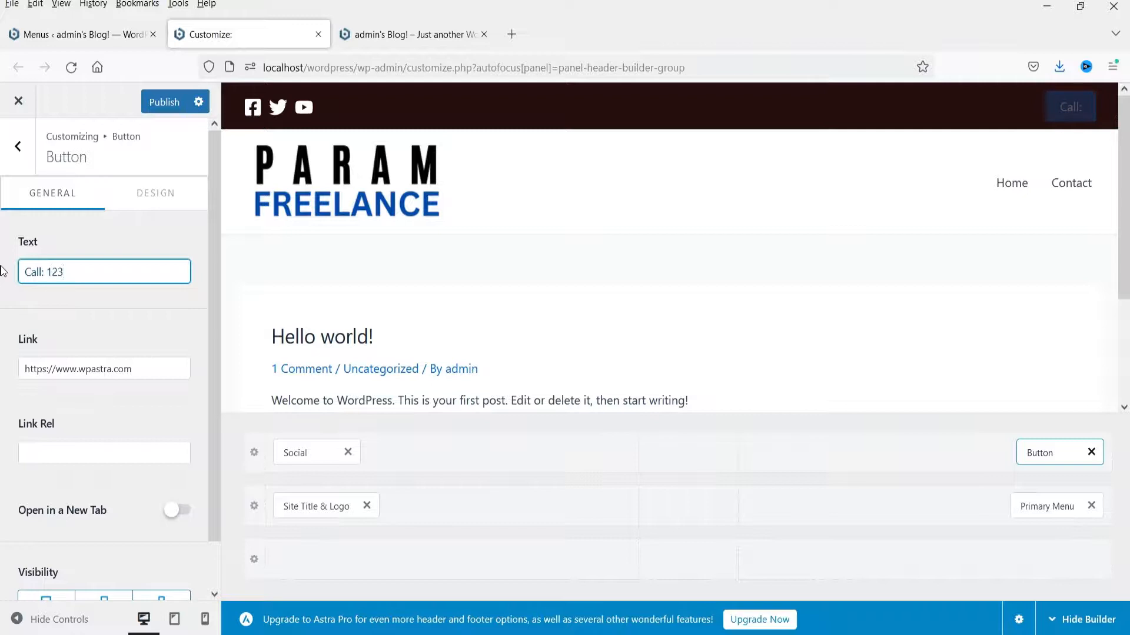
text(-456-7890)
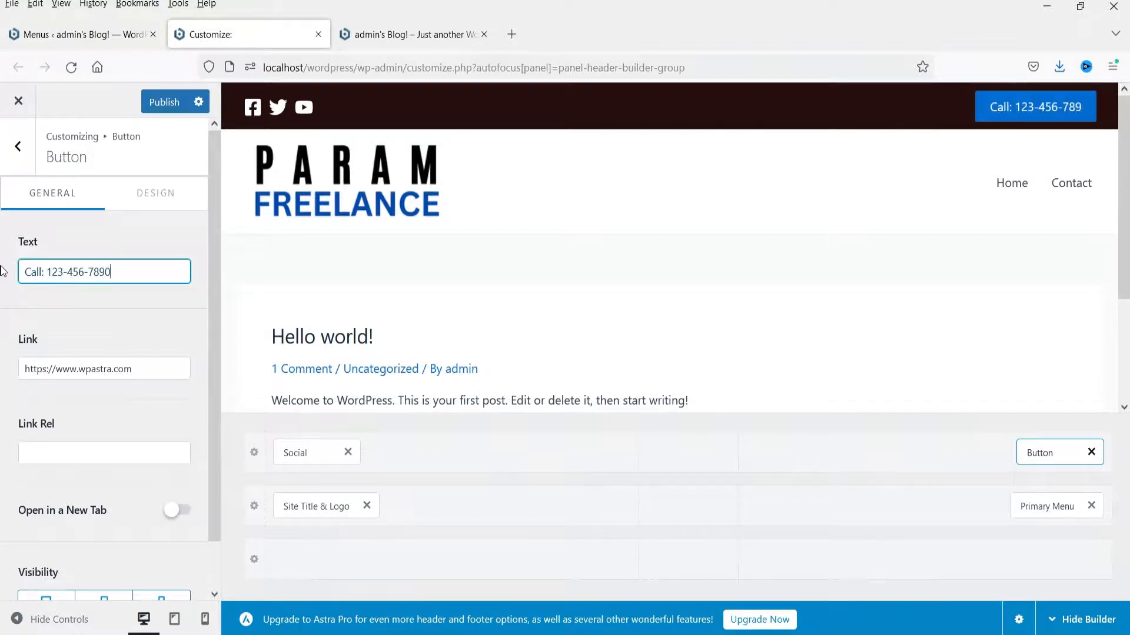
Replace the header button's link with a tel: link to the phone number.
triple_click(161, 370)
text(tel:123-78)
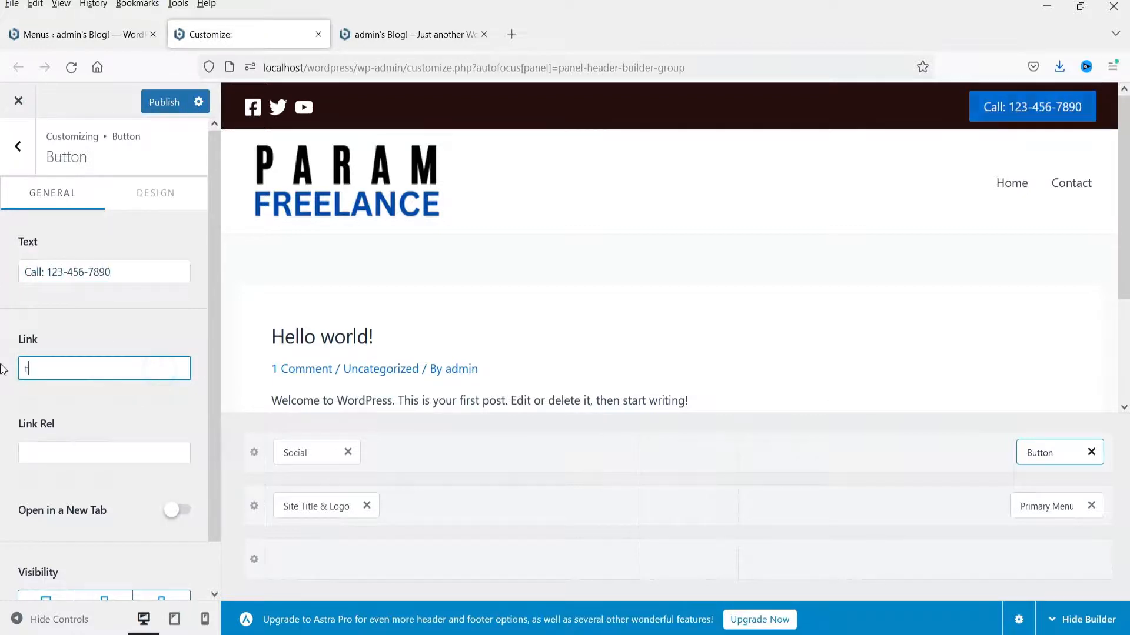
key(BackSpace)
key(BackSpace)
text(456-7890)
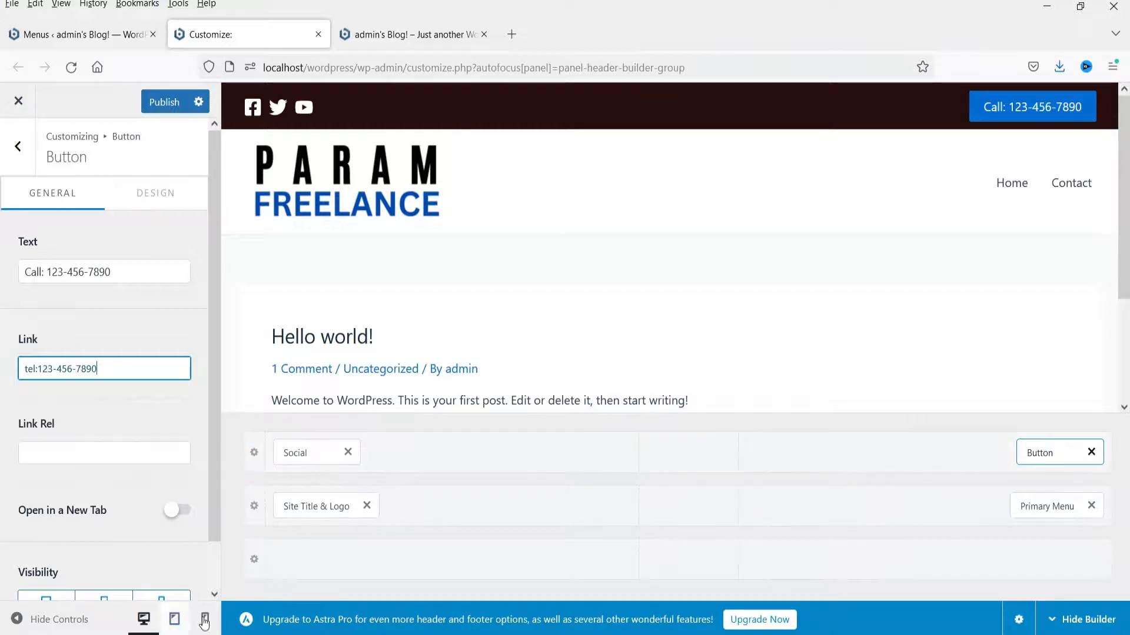
Preview the header in the tablet view and return to the desktop view.
click(174, 619)
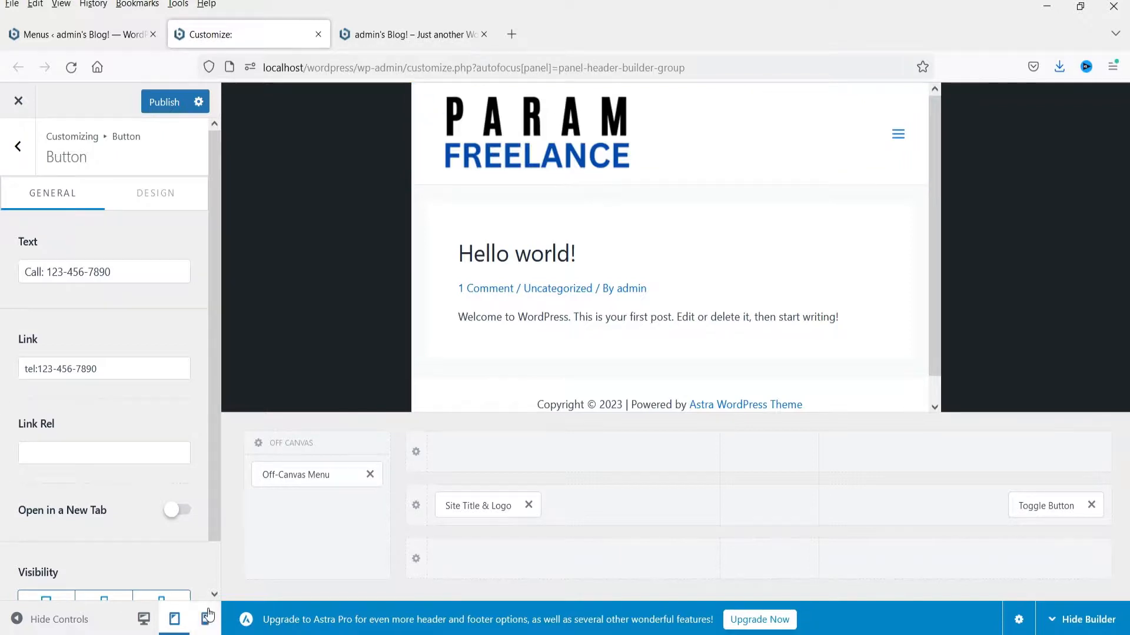
scroll(141, 488, down, 1)
click(144, 619)
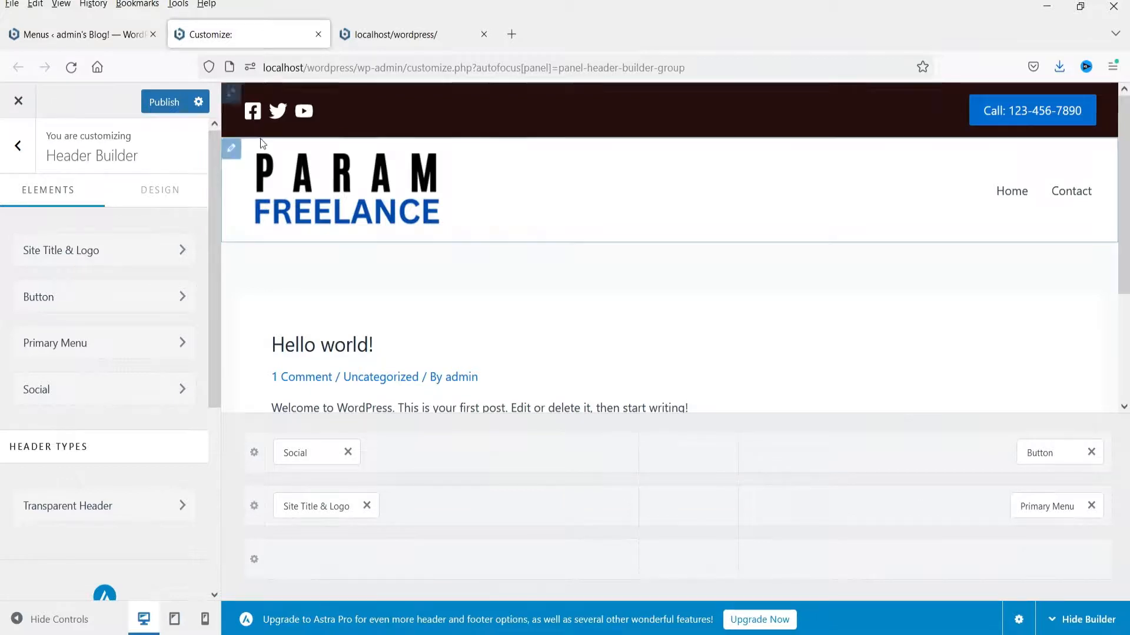
In the tablet view, reset the Above Header row's background and set it to the dark navy palette color.
click(173, 619)
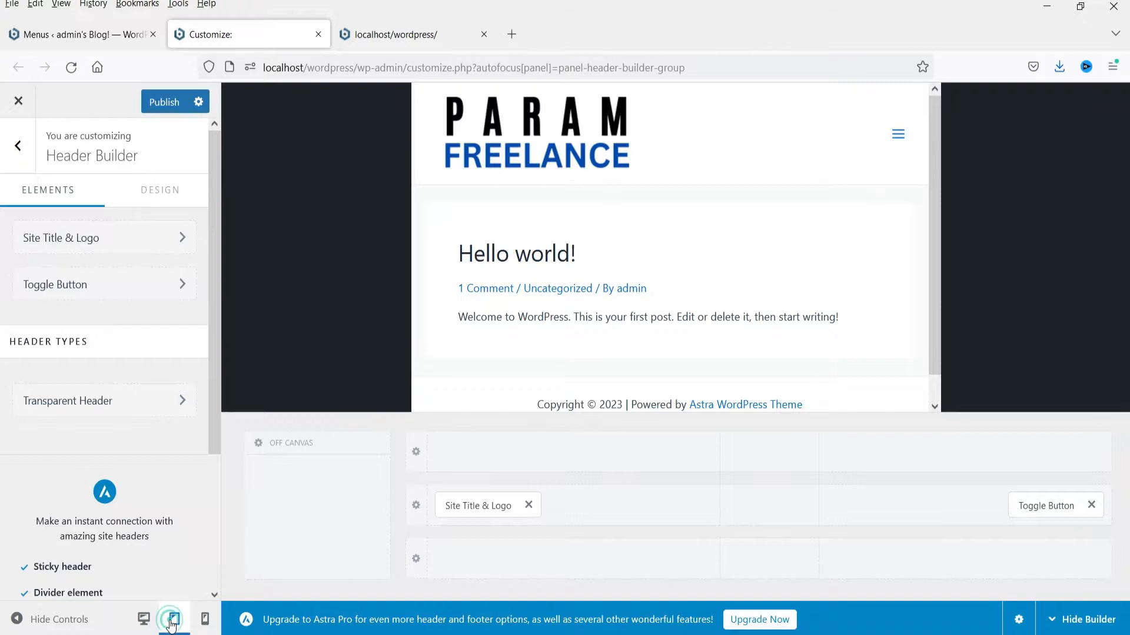
click(416, 453)
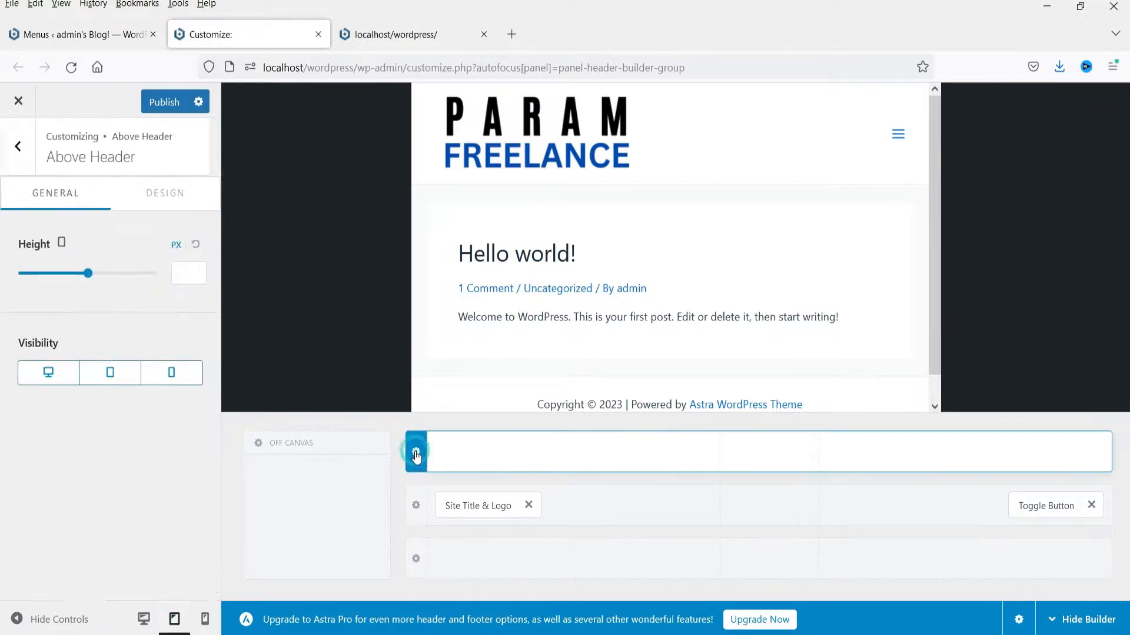
click(151, 200)
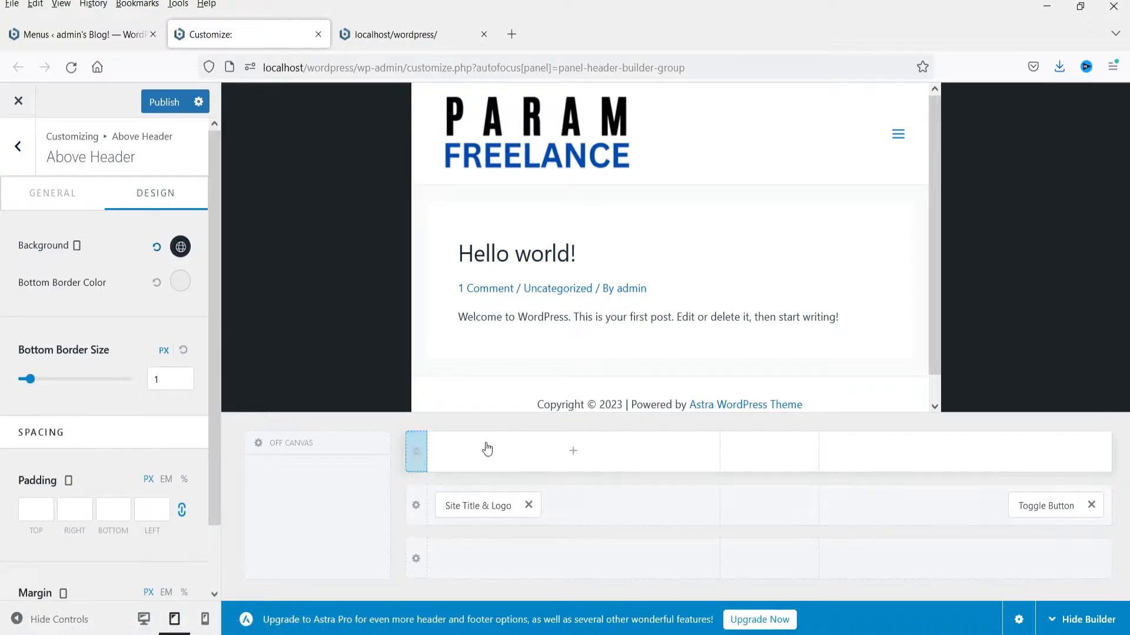
click(157, 248)
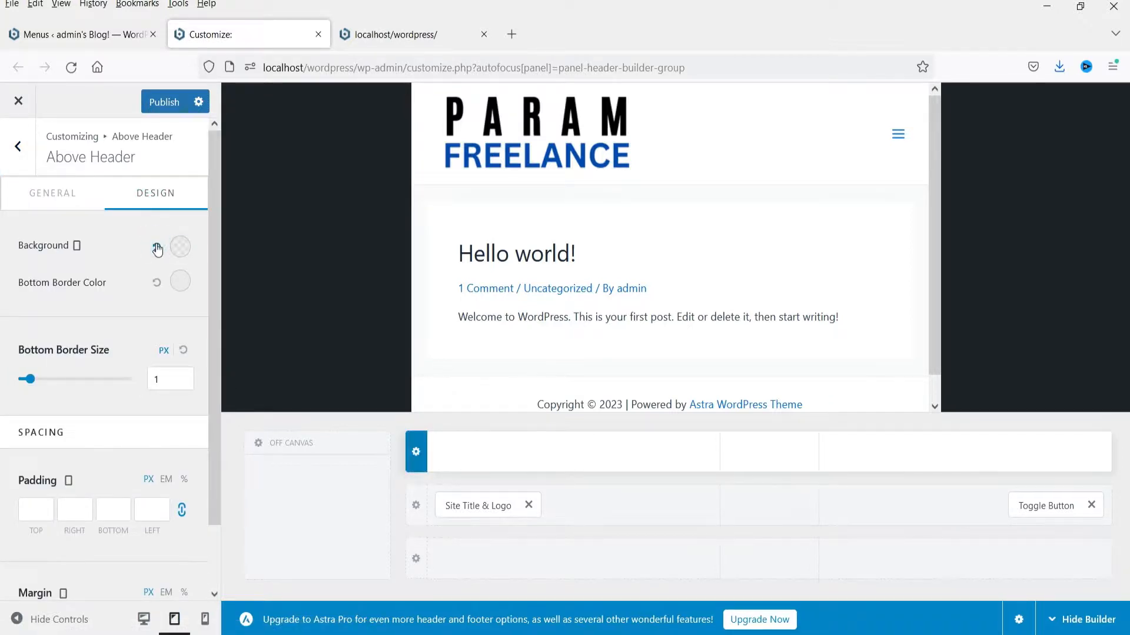
click(180, 246)
click(65, 333)
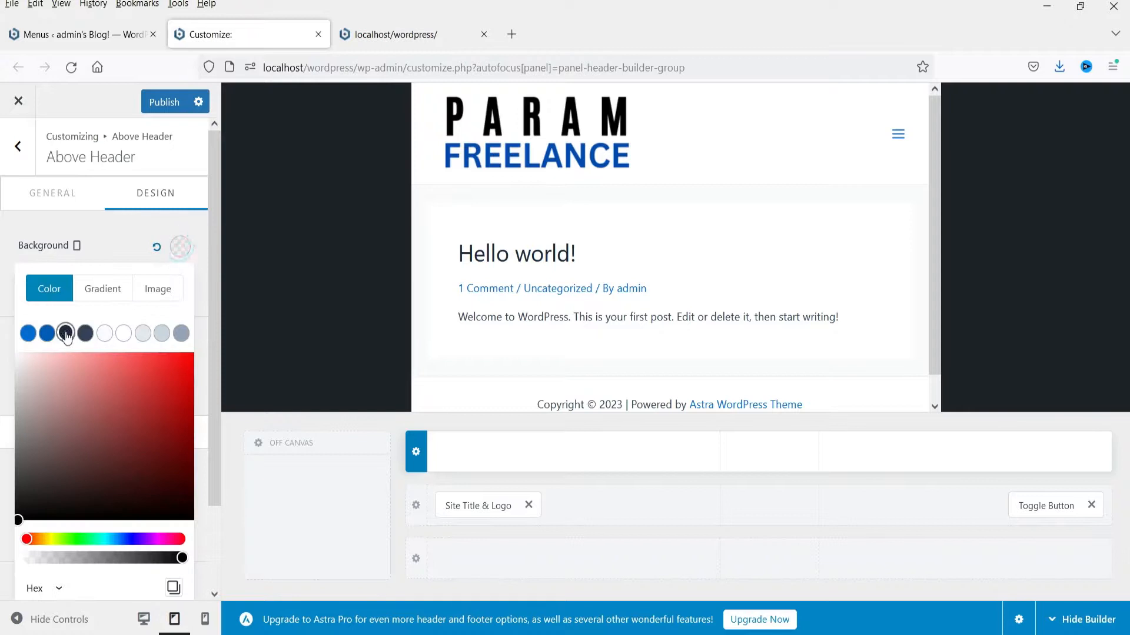
Add a Social element to the left section and a Button element to the right section of the tablet Above Header row.
click(571, 451)
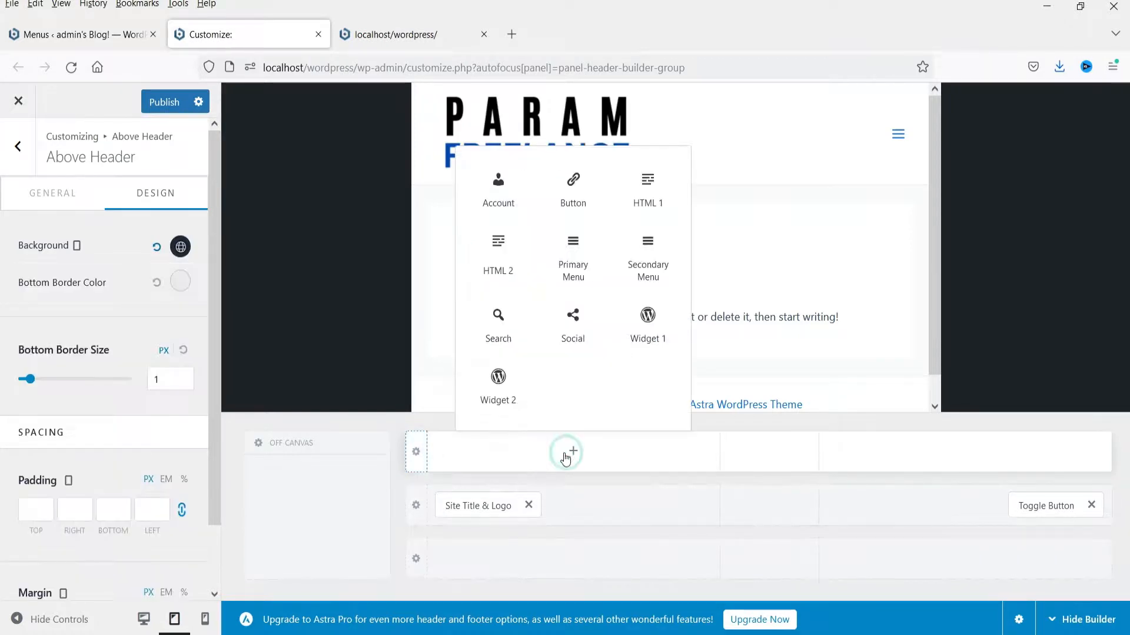
click(572, 325)
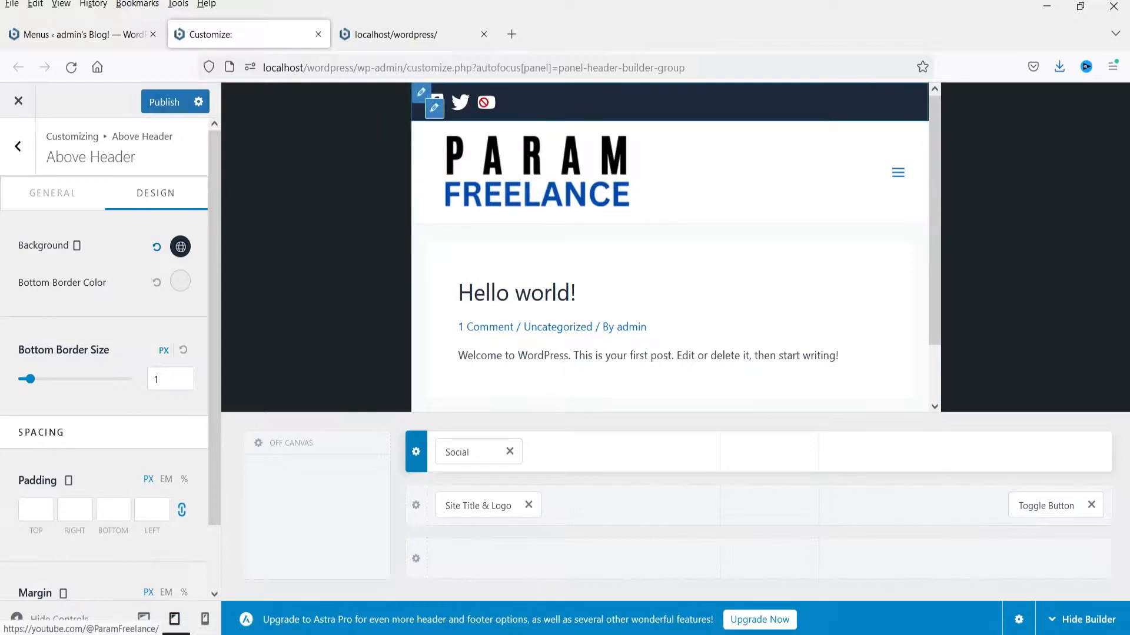
click(965, 452)
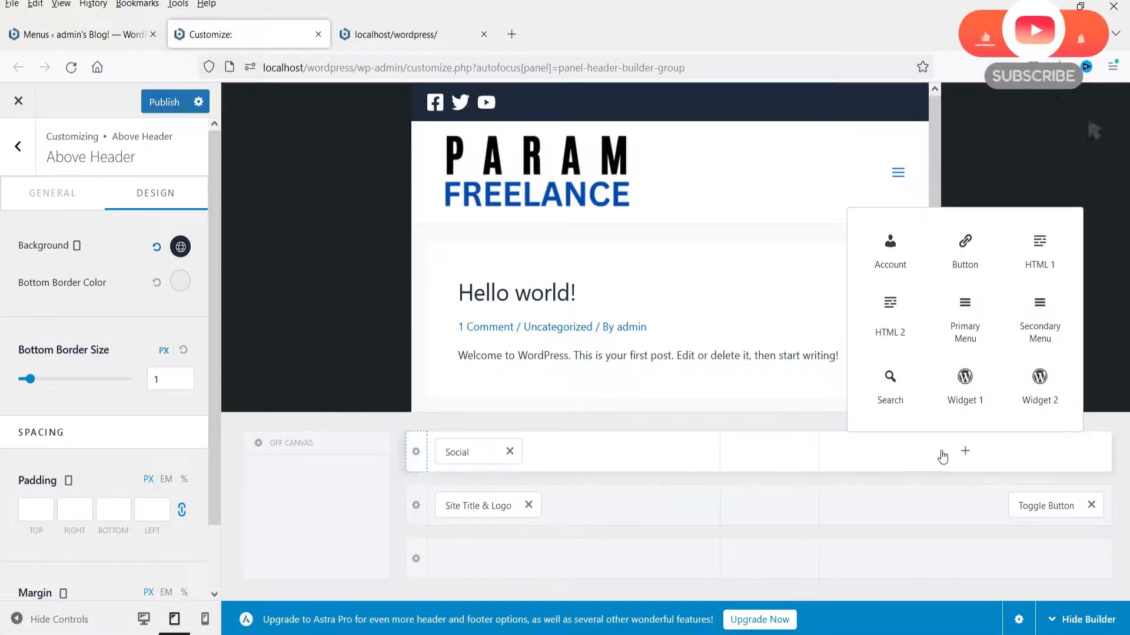
click(961, 259)
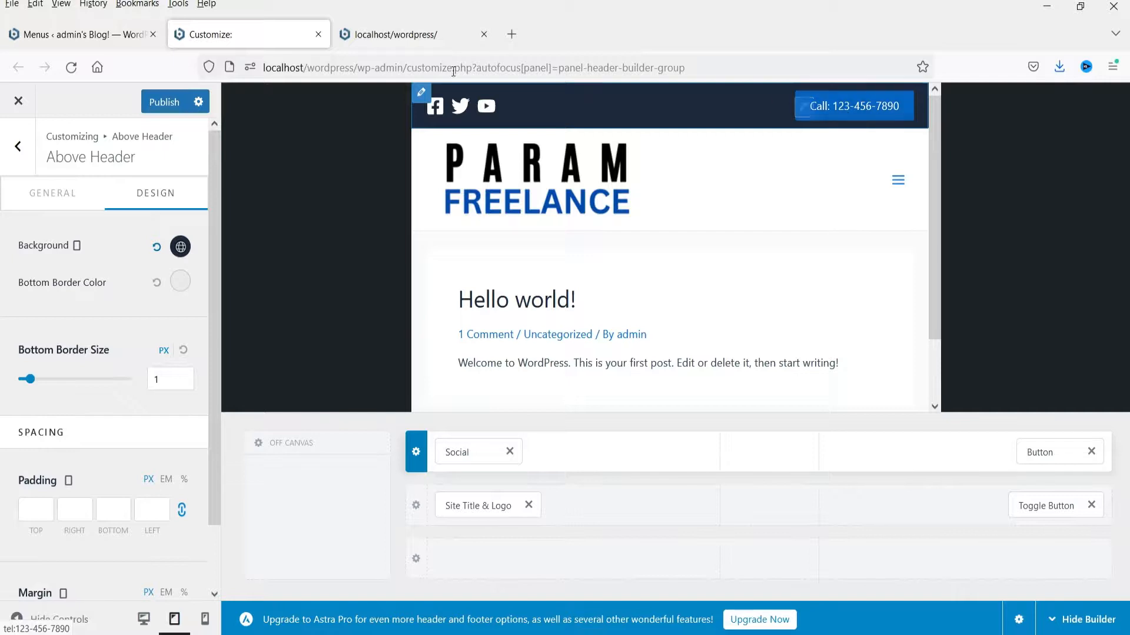
Remove the Button element from the Above Header row in the mobile view and preview the header without the builder.
click(206, 626)
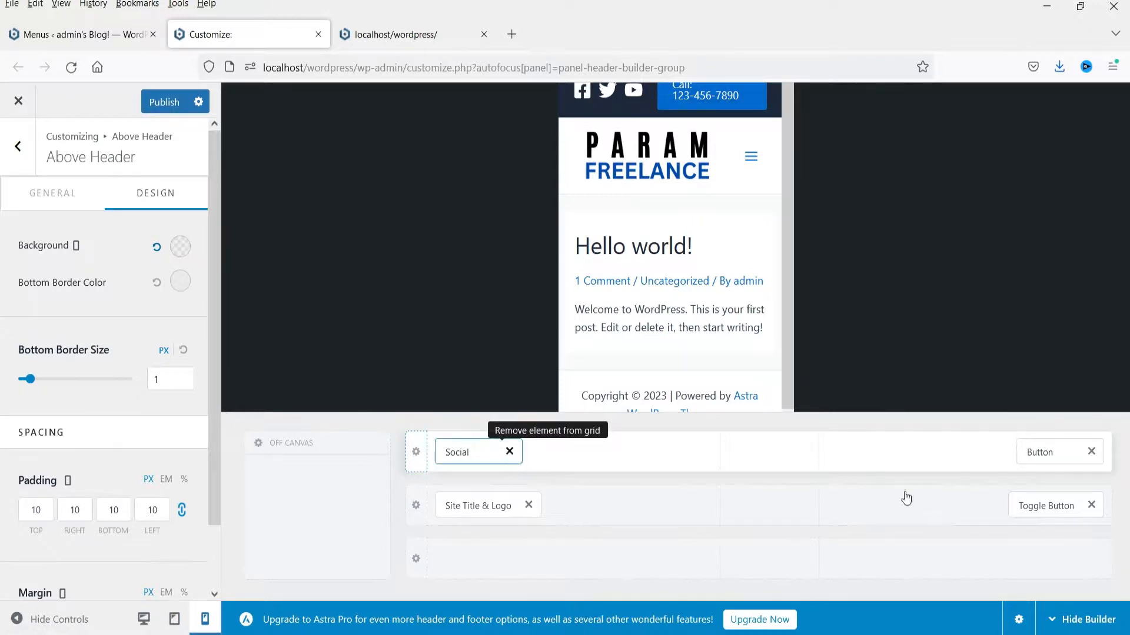
click(1091, 451)
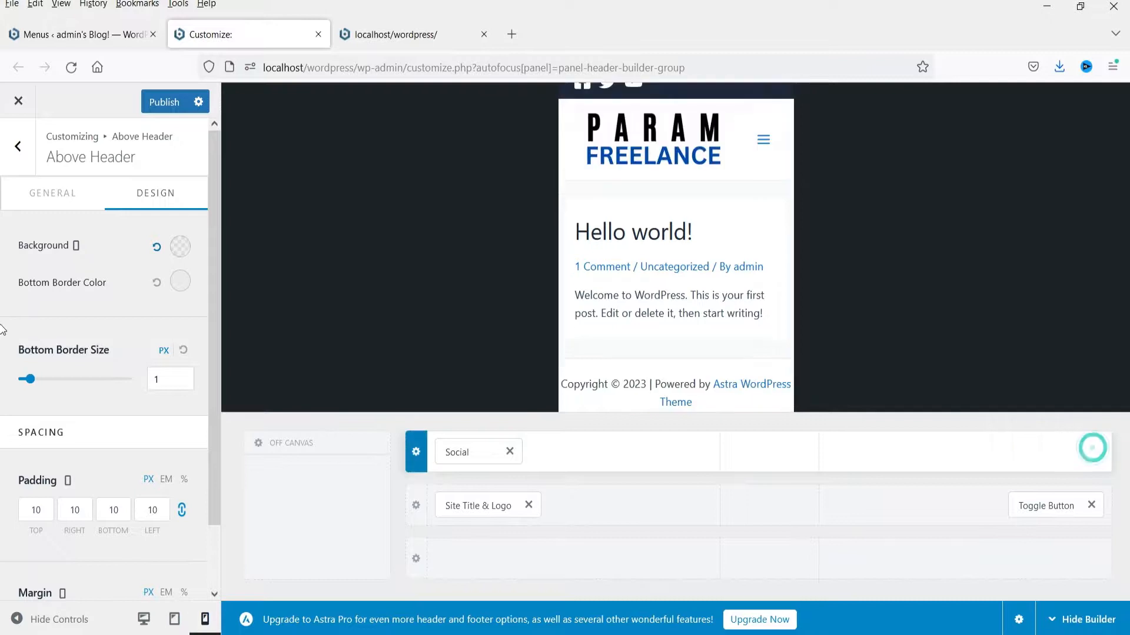
click(1074, 617)
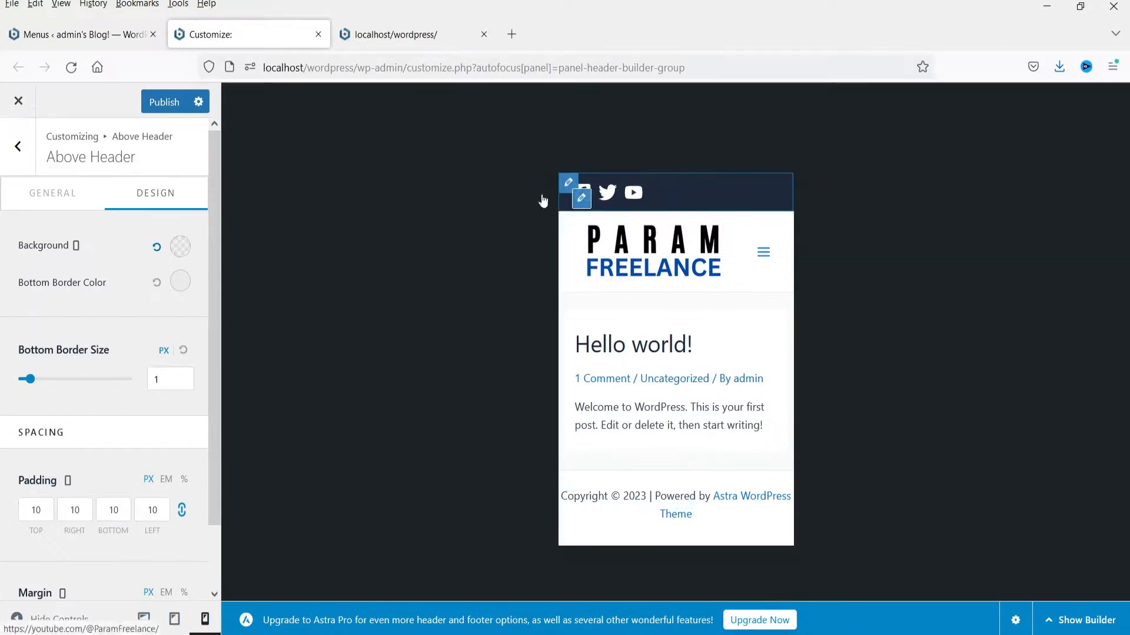
Preview the header in the tablet and desktop views and return to the mobile view.
click(174, 621)
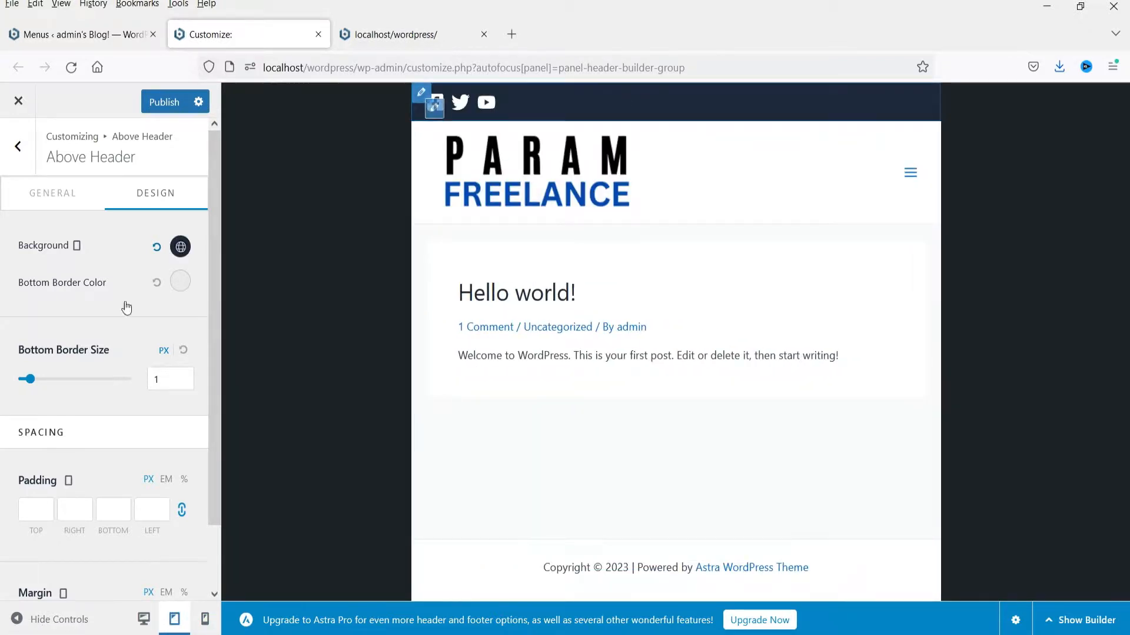
click(143, 621)
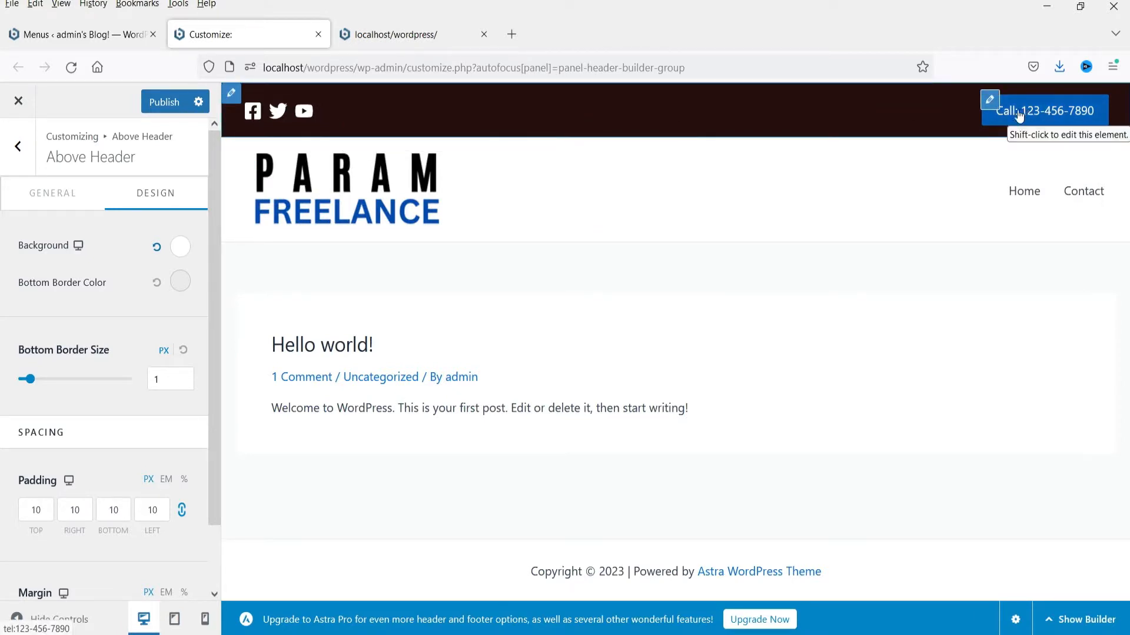
click(205, 622)
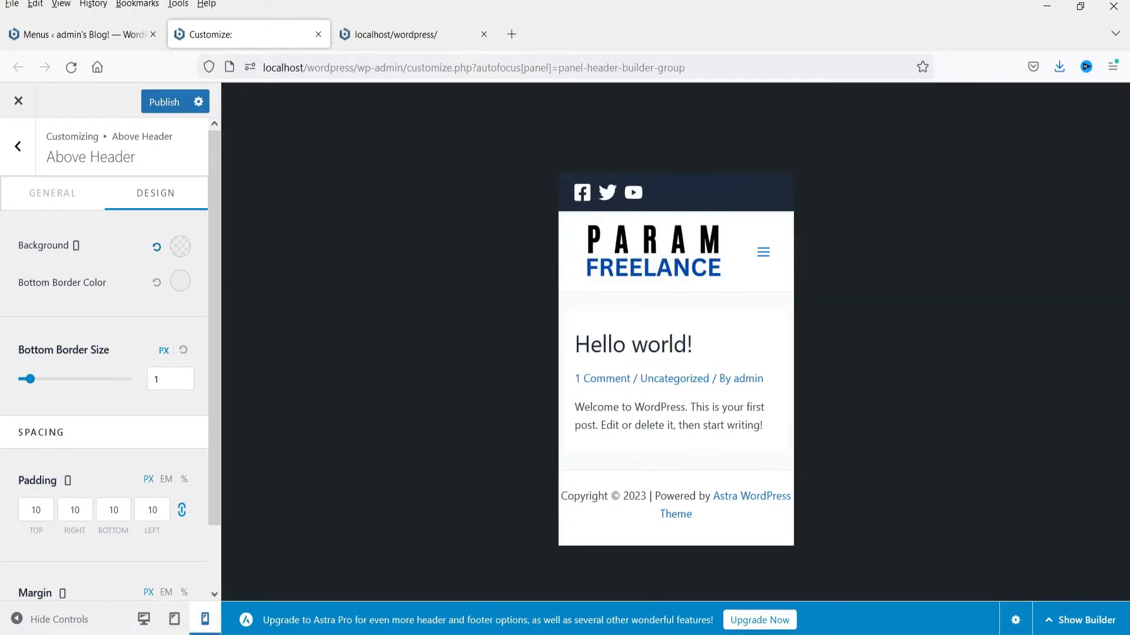
Add the Button element back to the right section of the Above Header row and remove the Social element.
click(1071, 627)
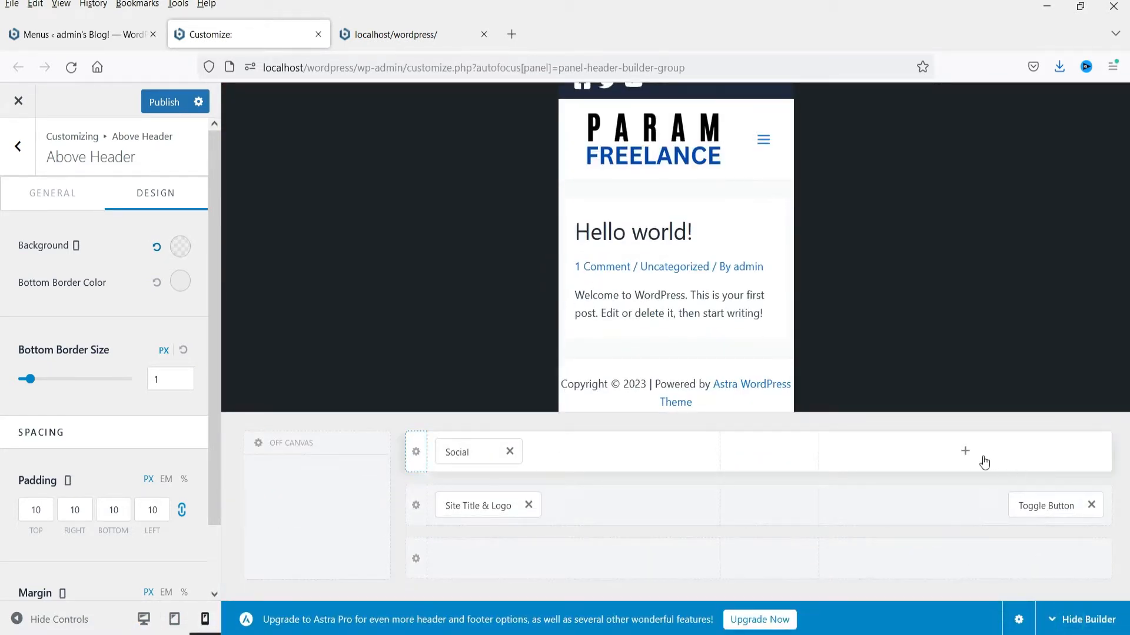
click(963, 453)
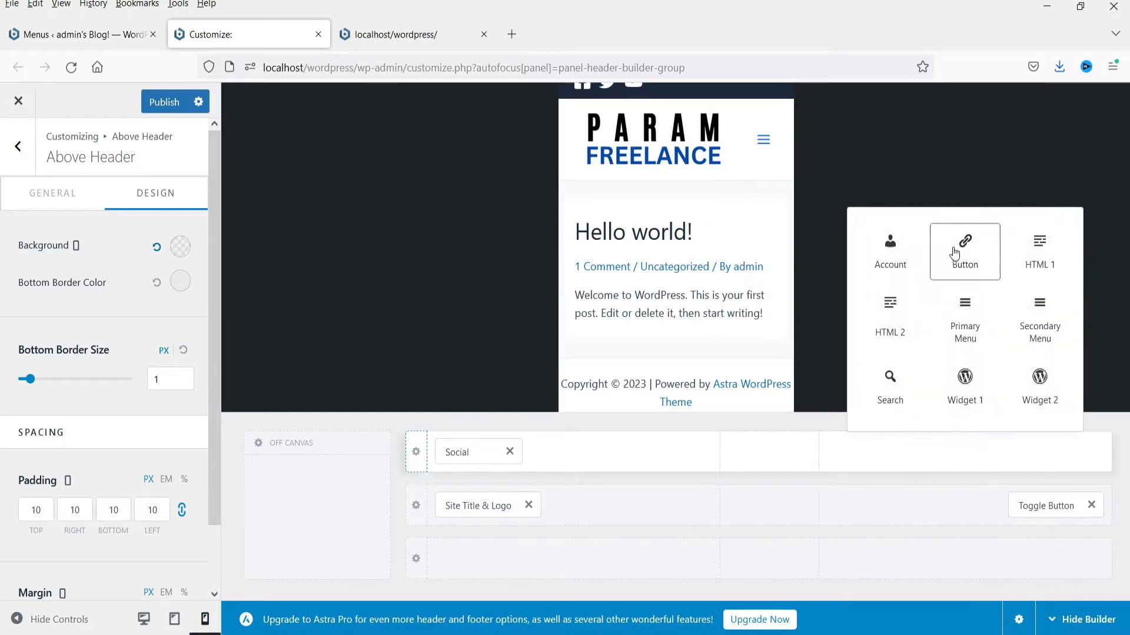
click(954, 250)
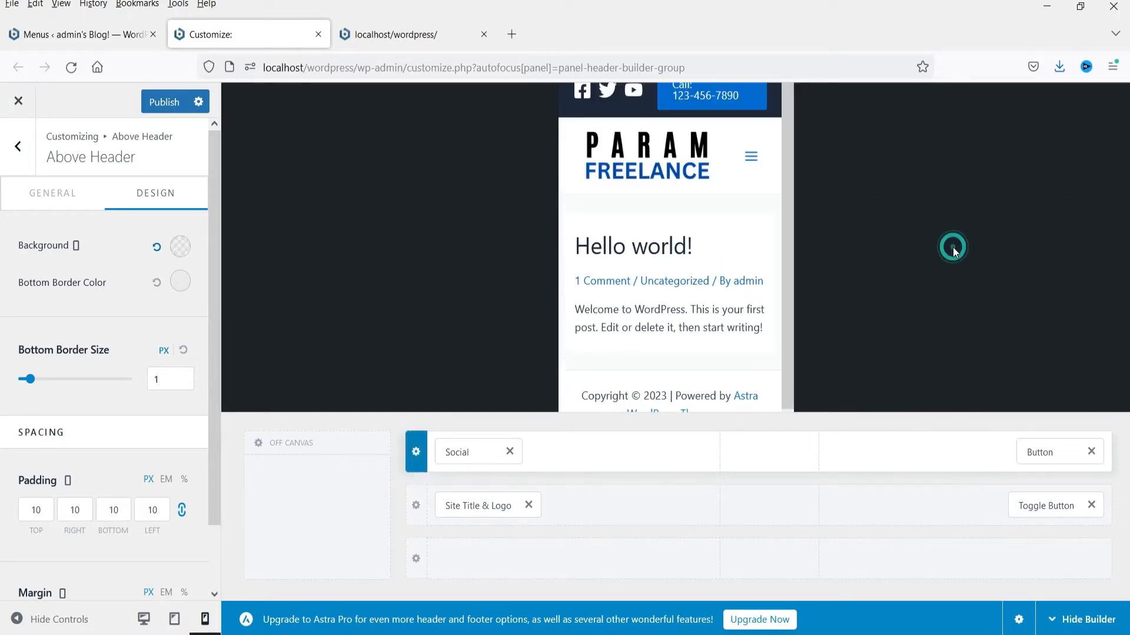
click(509, 452)
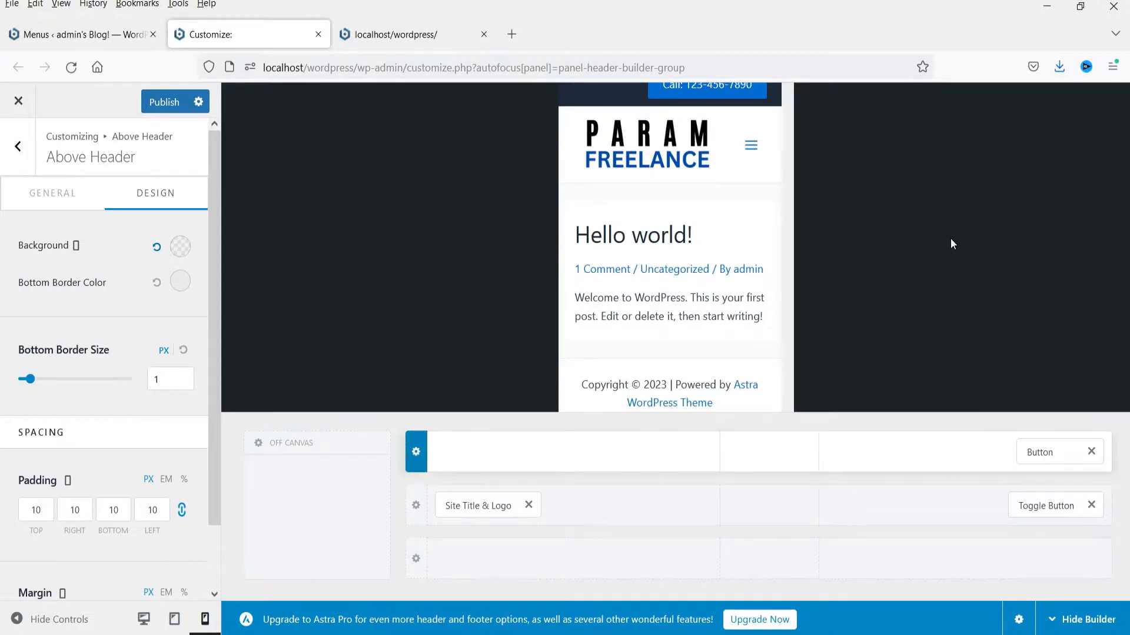
Preview the header at full height in the tablet view and in the mobile view.
click(174, 619)
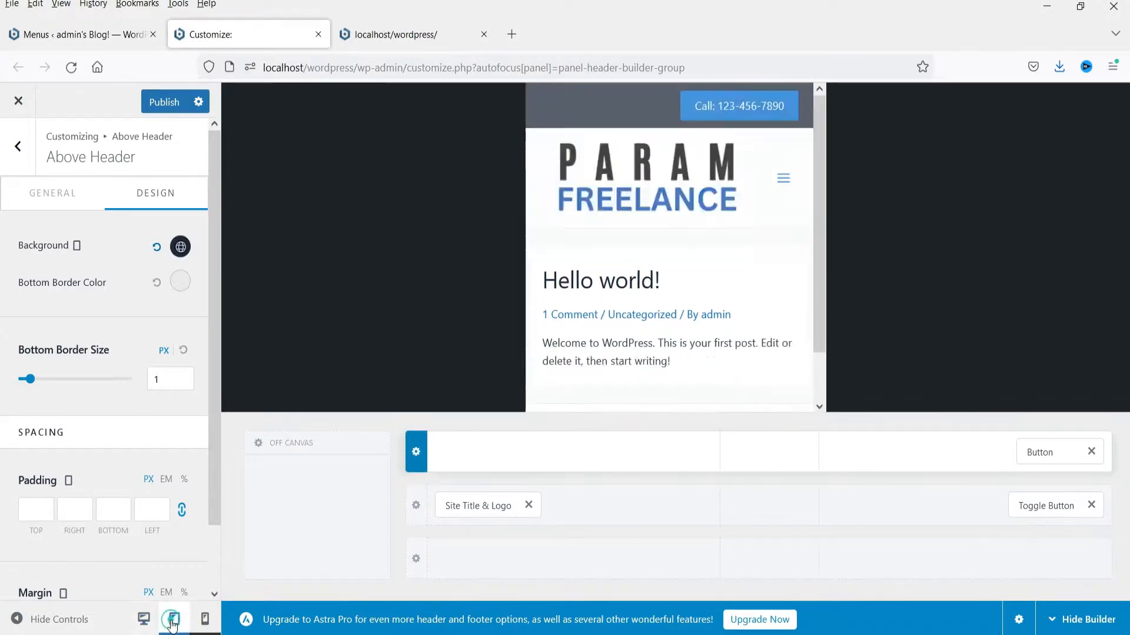
click(1098, 625)
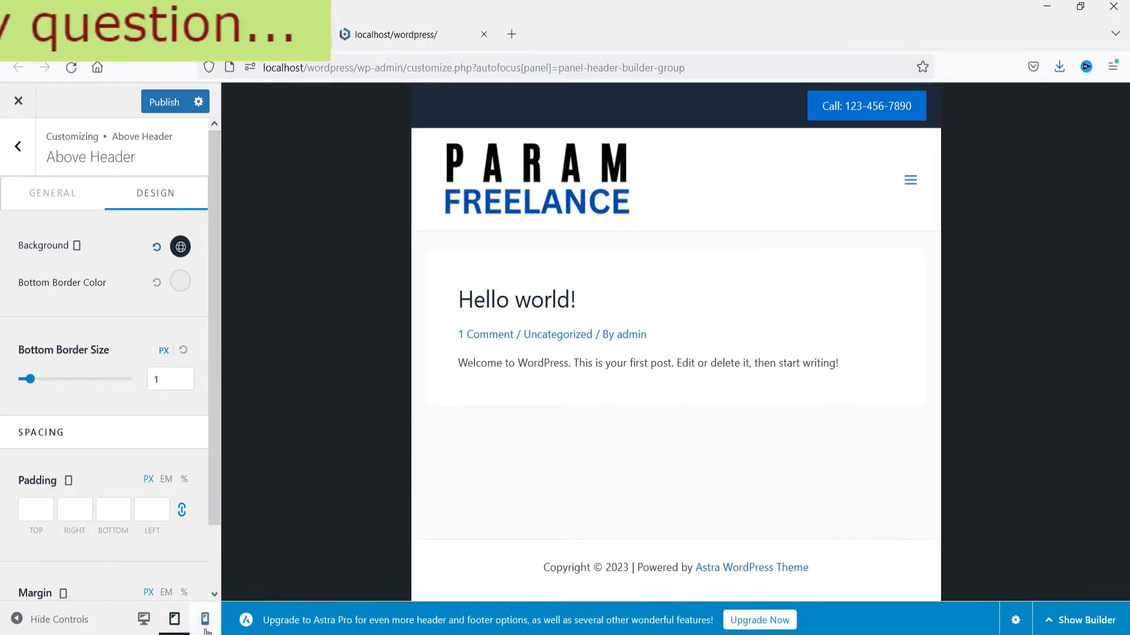
click(205, 624)
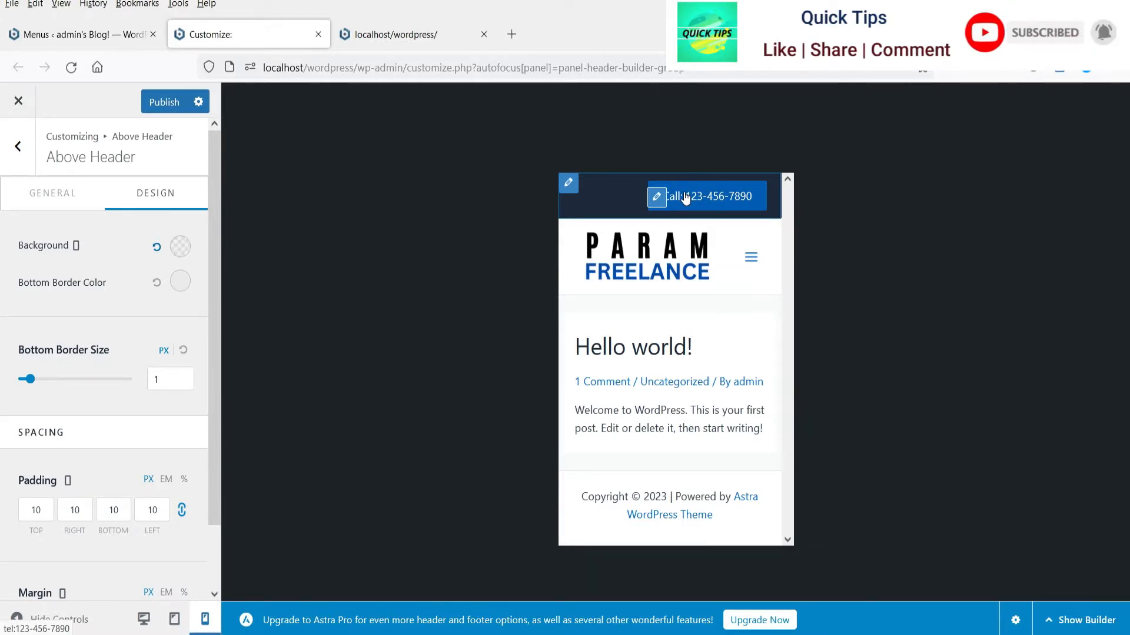
Return to the Header Builder overview and examine the list of header features offered with the upgrade.
click(19, 147)
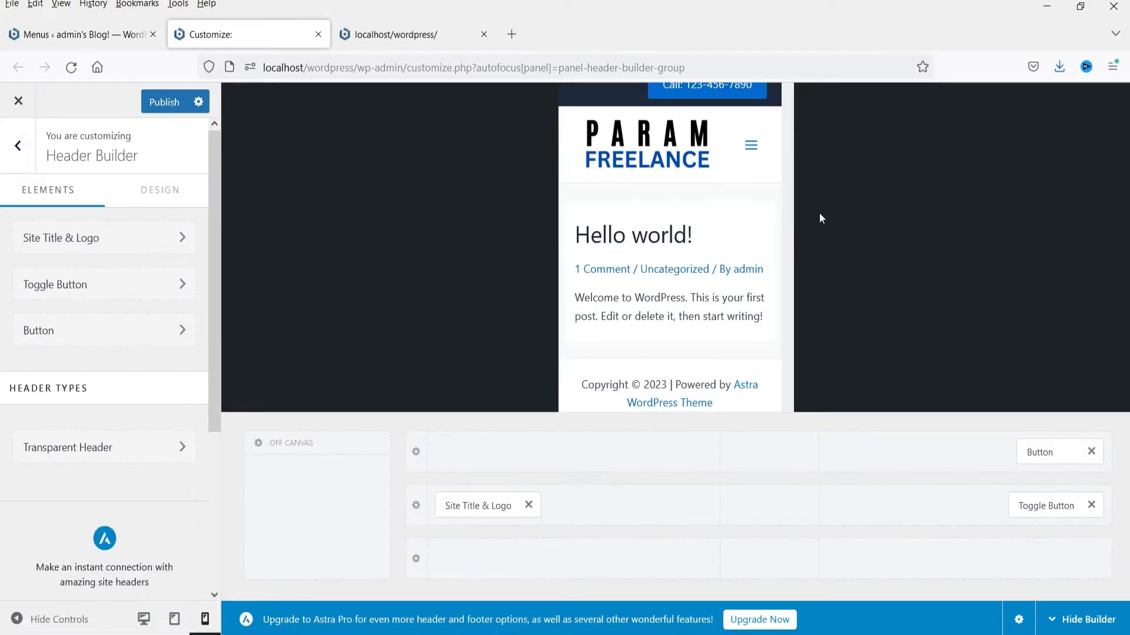
click(18, 152)
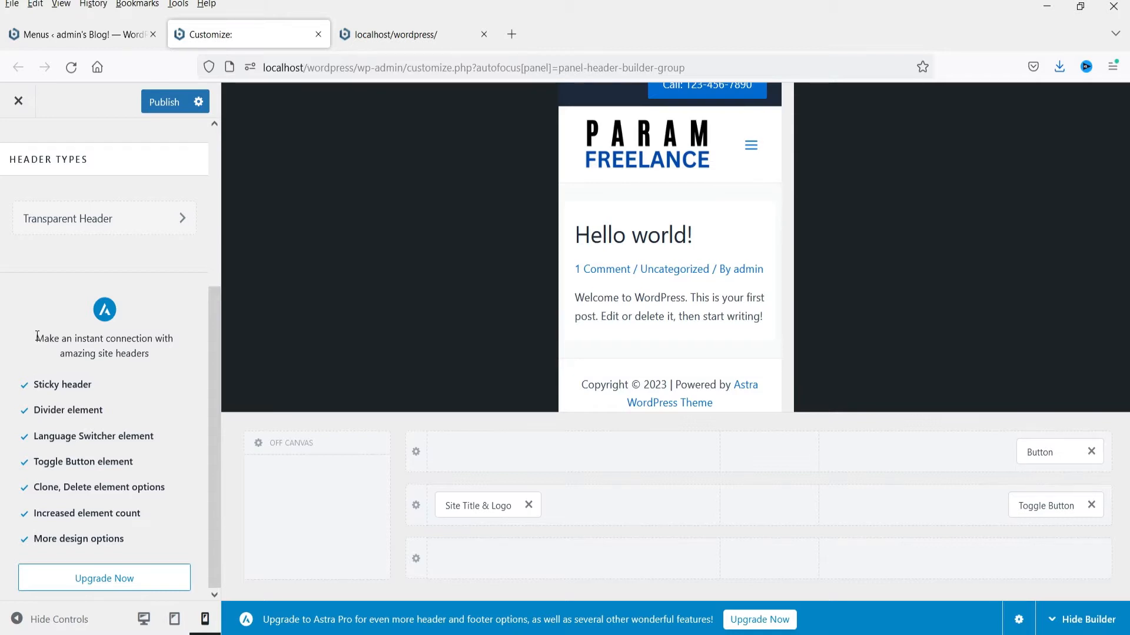
mouse_move(37, 336)
mouse_down()
mouse_move(136, 339)
mouse_move(151, 356)
mouse_move(19, 347)
mouse_up()
click(153, 367)
click(169, 368)
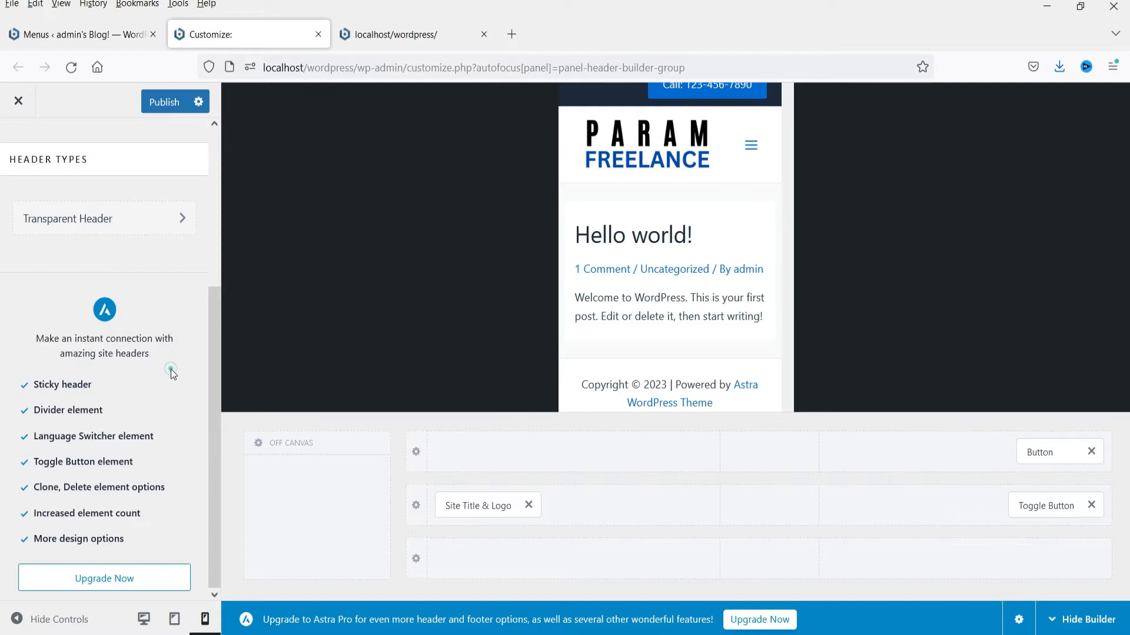